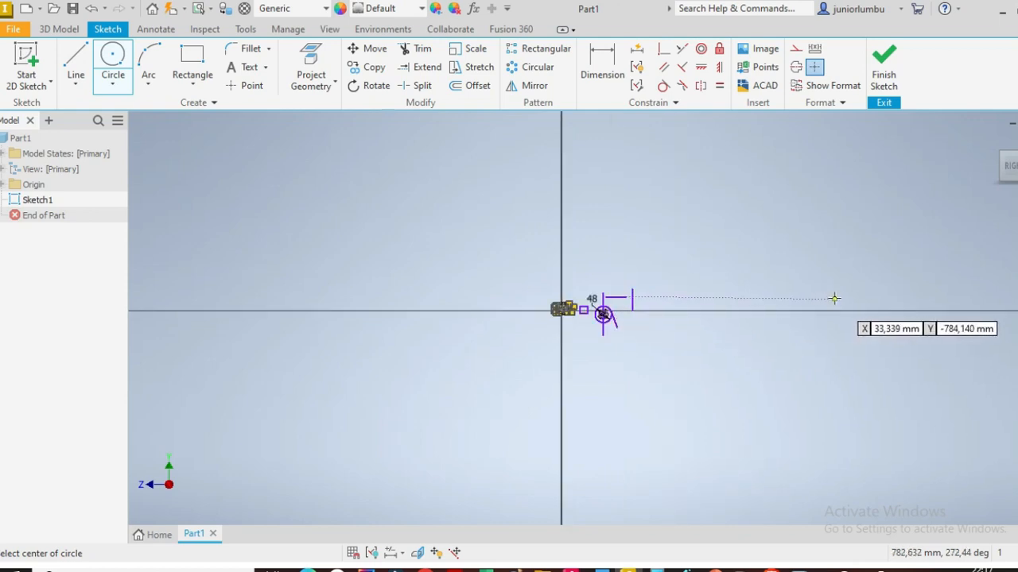
Step: Draw a circle about 244 mm in diameter in the upper-left area of the sketch
scroll(859, 318, down, 4)
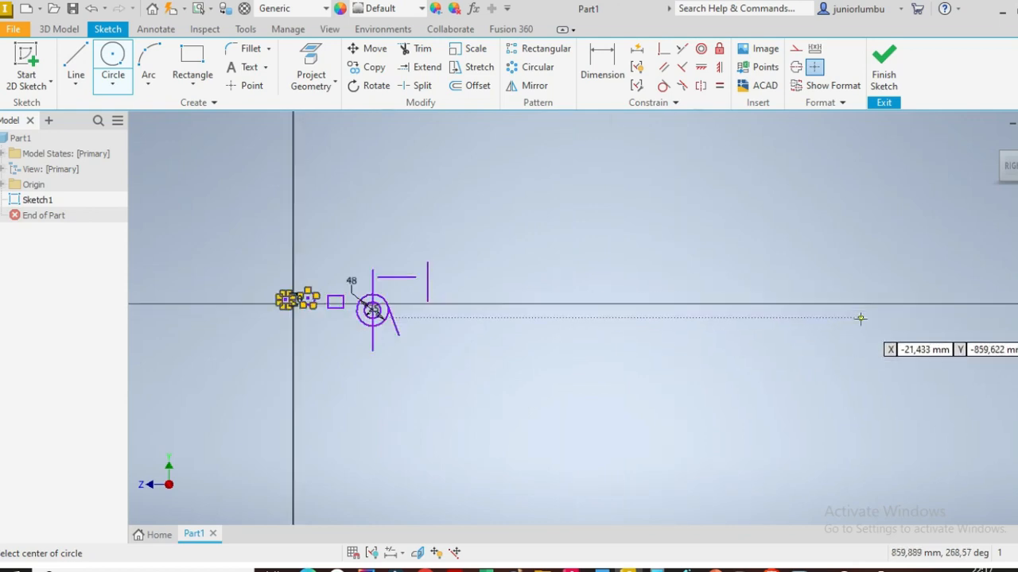
scroll(824, 266, up, 4)
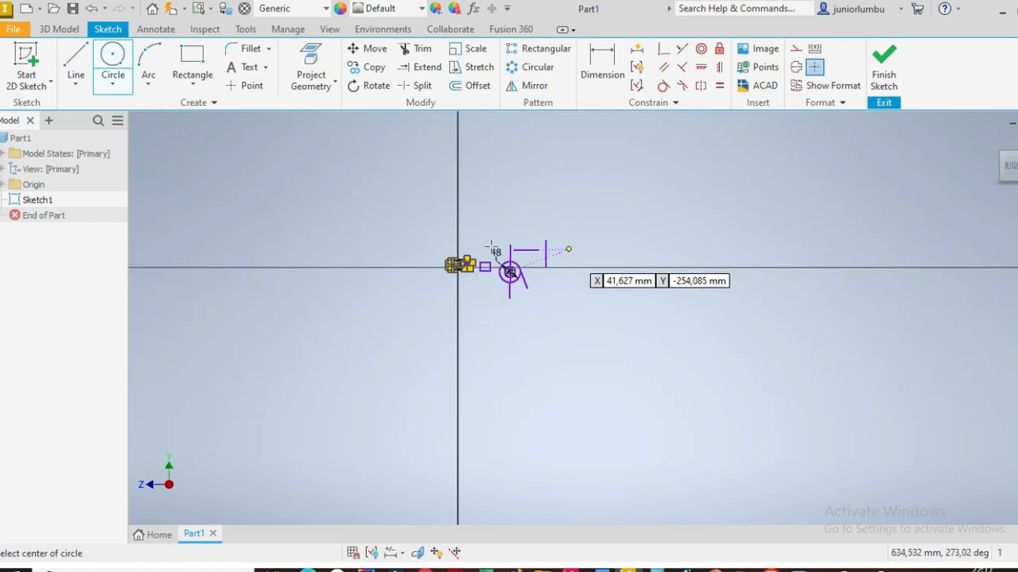
scroll(318, 254, up, 3)
scroll(308, 251, down, 10)
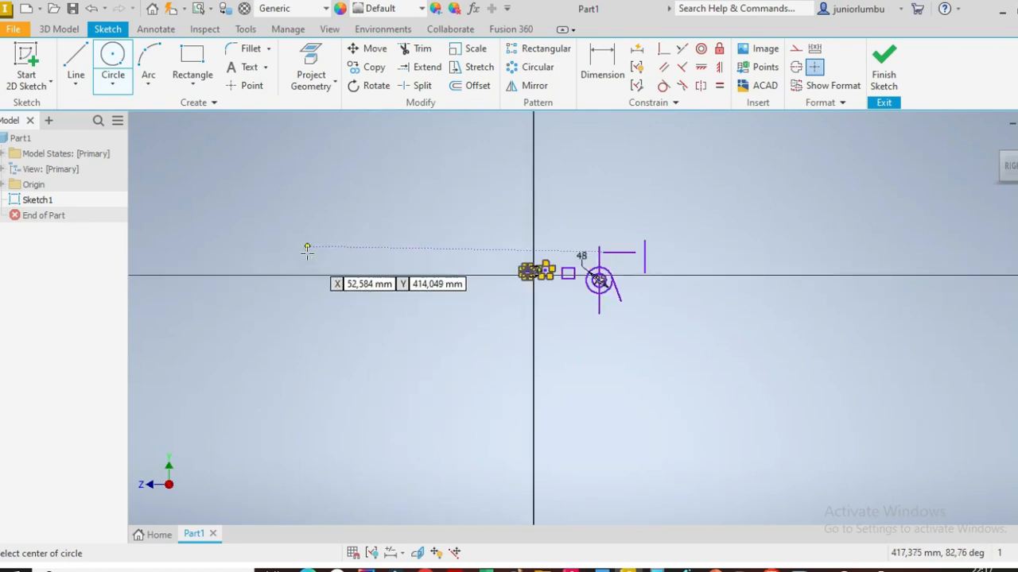
scroll(307, 253, up, 5)
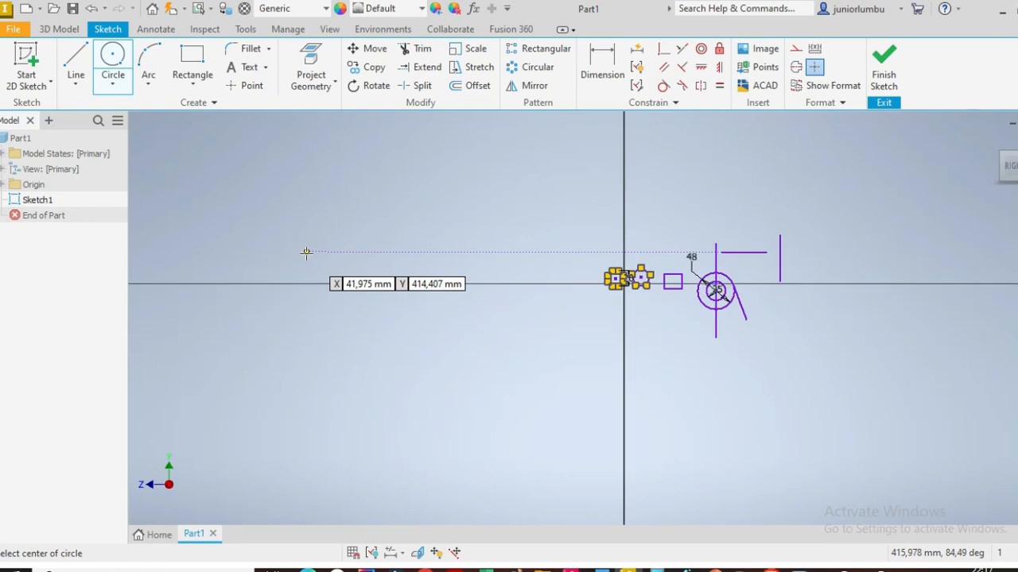
scroll(436, 275, up, 4)
scroll(601, 277, down, 5)
scroll(460, 256, up, 6)
scroll(469, 257, down, 6)
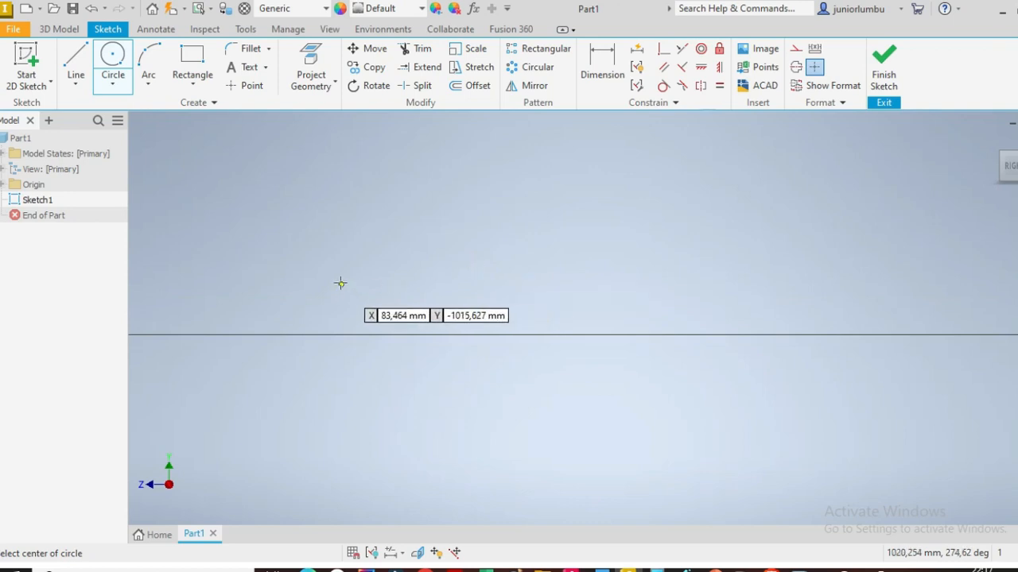
click(366, 242)
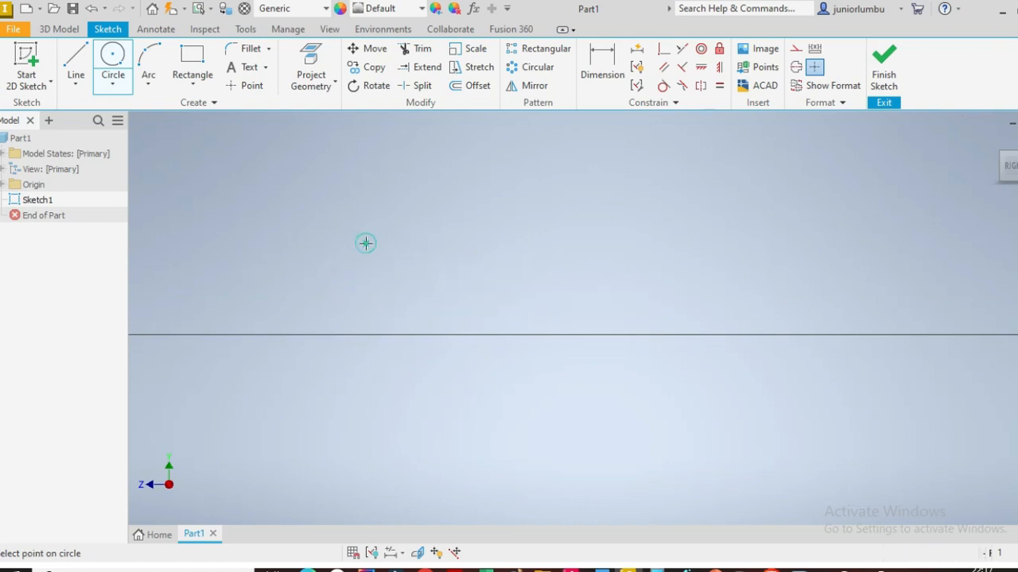
click(286, 232)
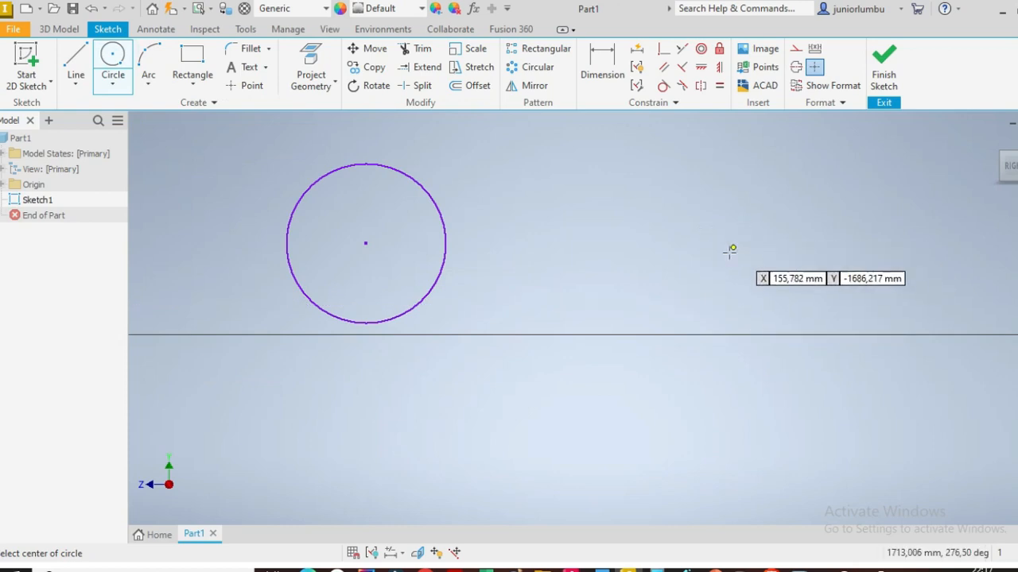
Step: Draw a second circle about 306 mm in diameter to the right of the first one
click(706, 288)
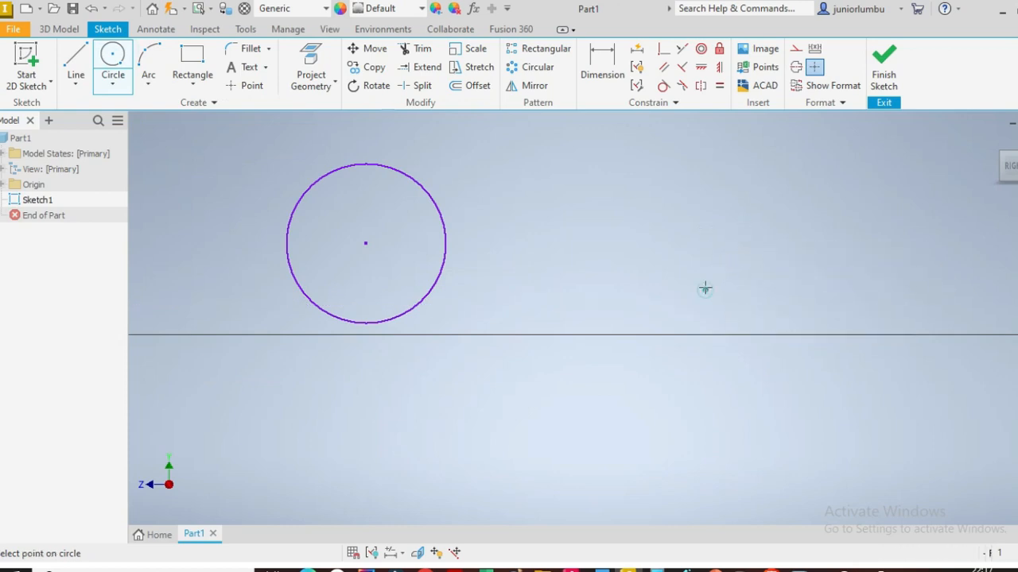
click(672, 206)
scroll(626, 280, down, 3)
scroll(654, 281, up, 4)
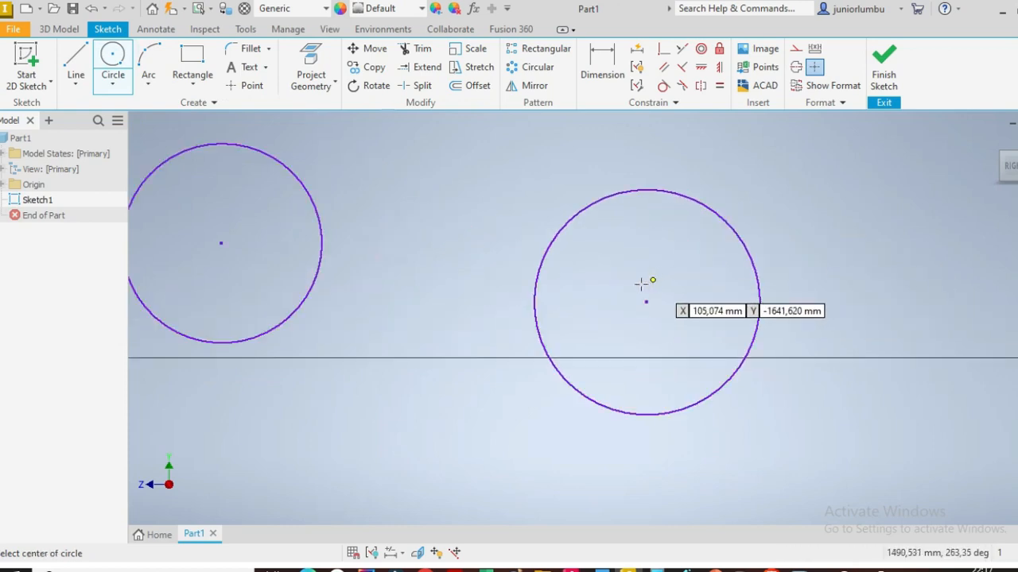
Step: Draw a two-point rectangle about 249 mm wide and 484 mm tall to the right of the circles
click(192, 63)
scroll(575, 399, down, 2)
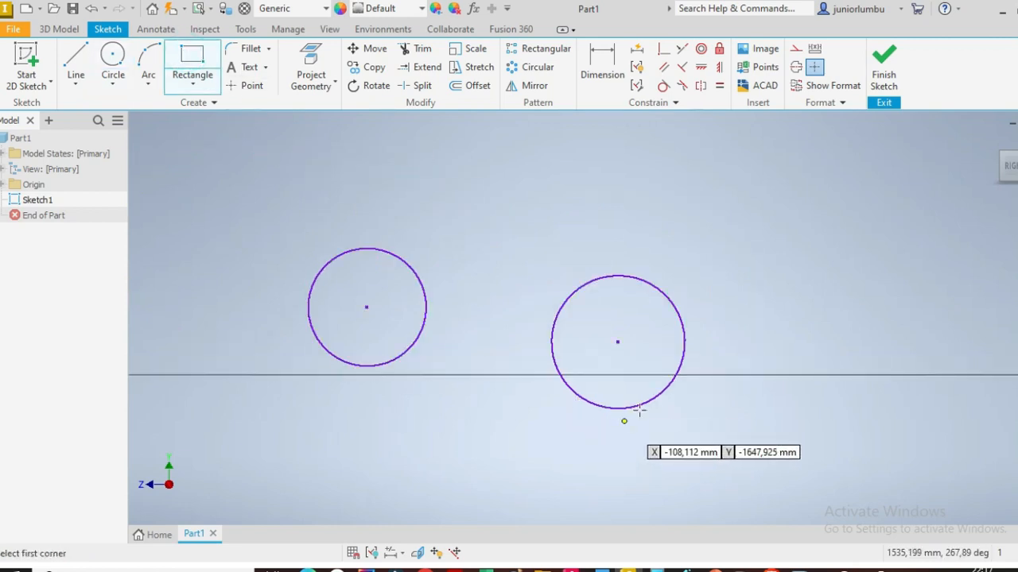
click(780, 221)
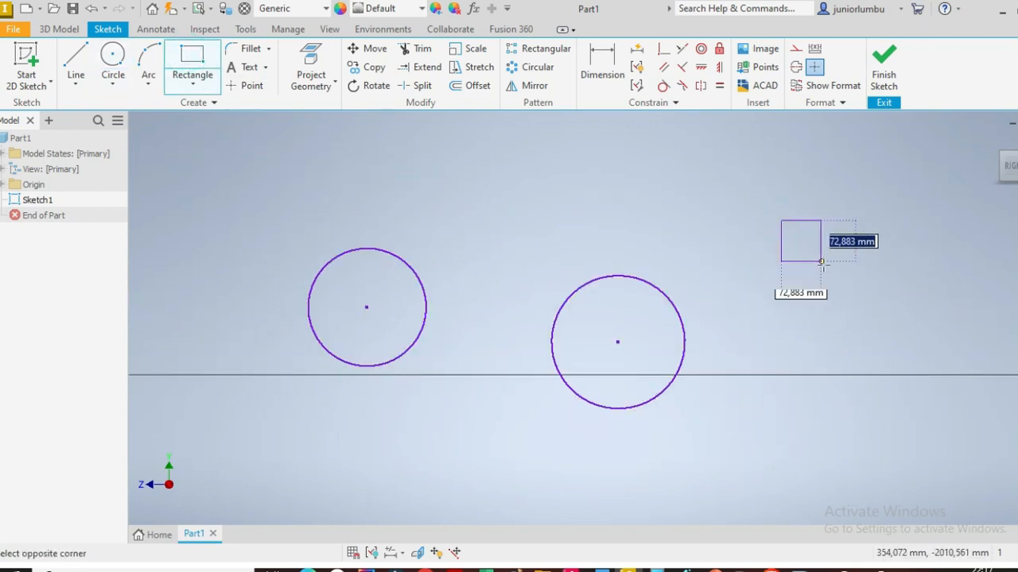
click(912, 435)
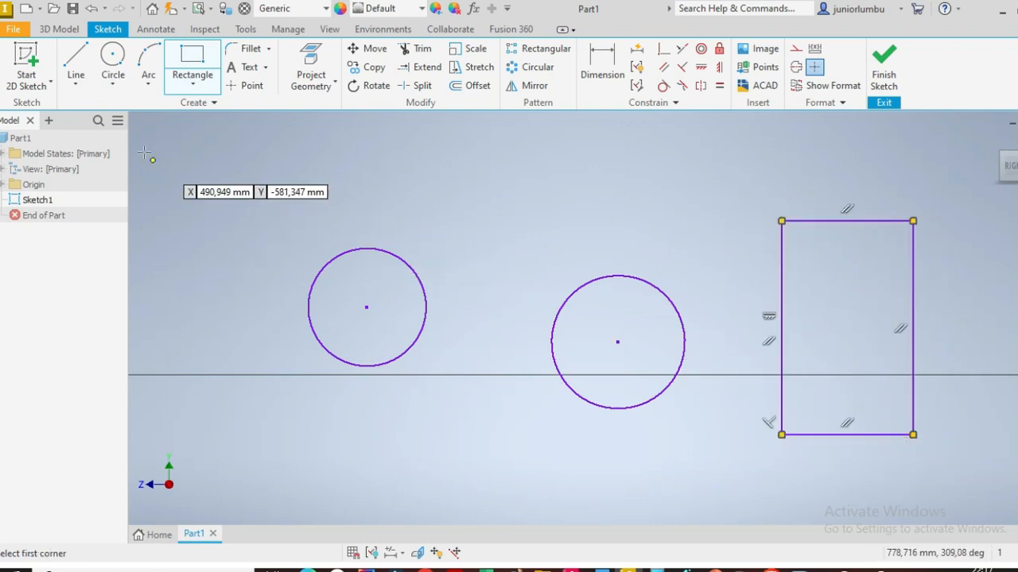
Step: Draw a horizontal line across the rectangle near its bottom edge, from side to side
click(72, 64)
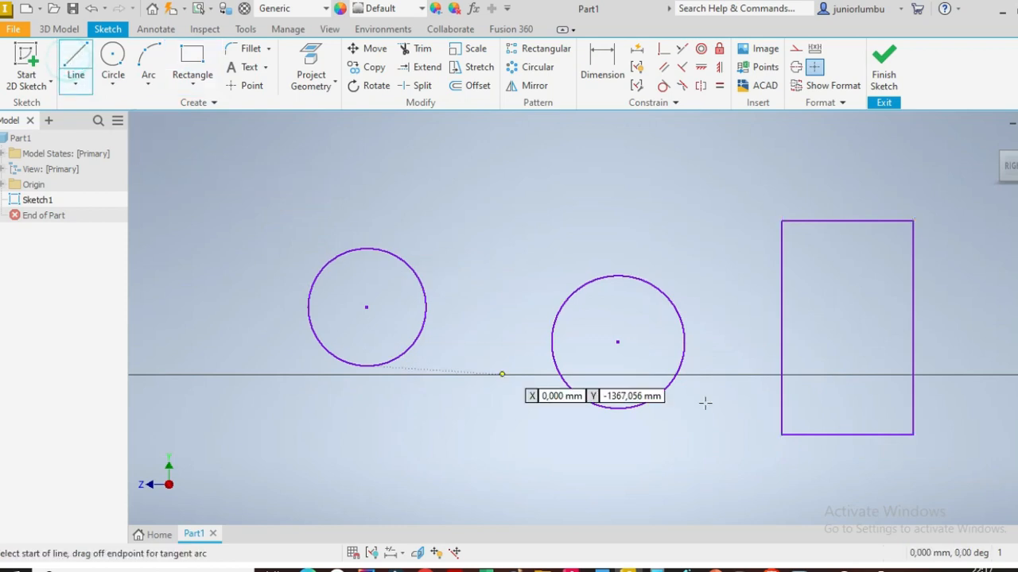
click(784, 394)
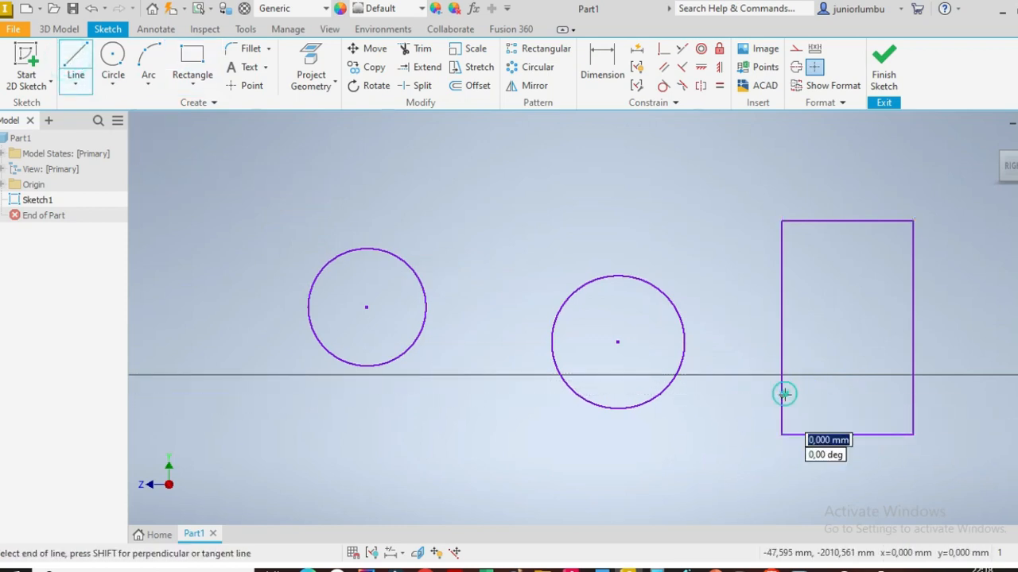
double_click(914, 394)
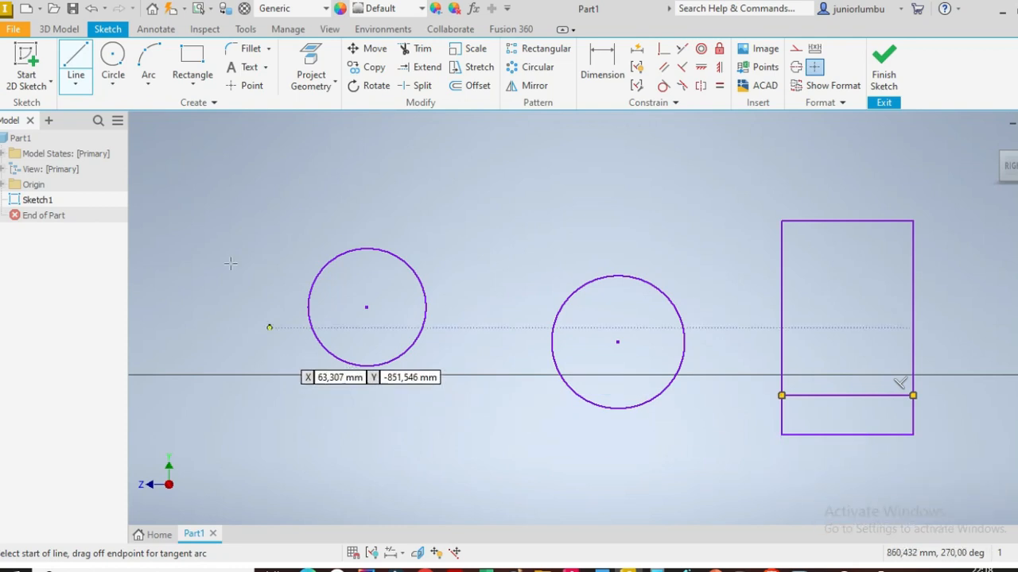
Step: Draw a three-point arc of about 163 mm radius over the rectangle's top edge, joining its two top corners
click(148, 55)
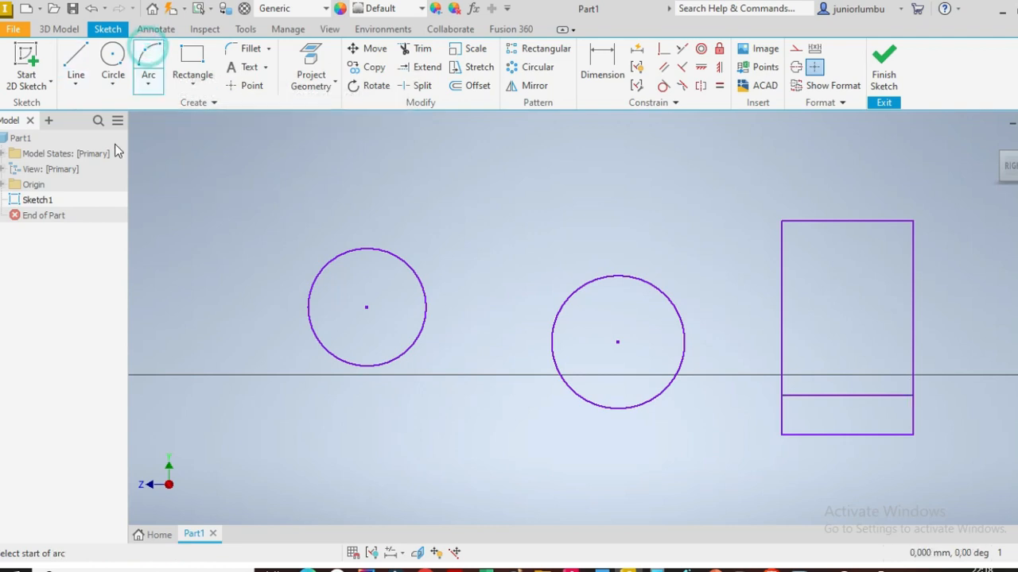
click(782, 221)
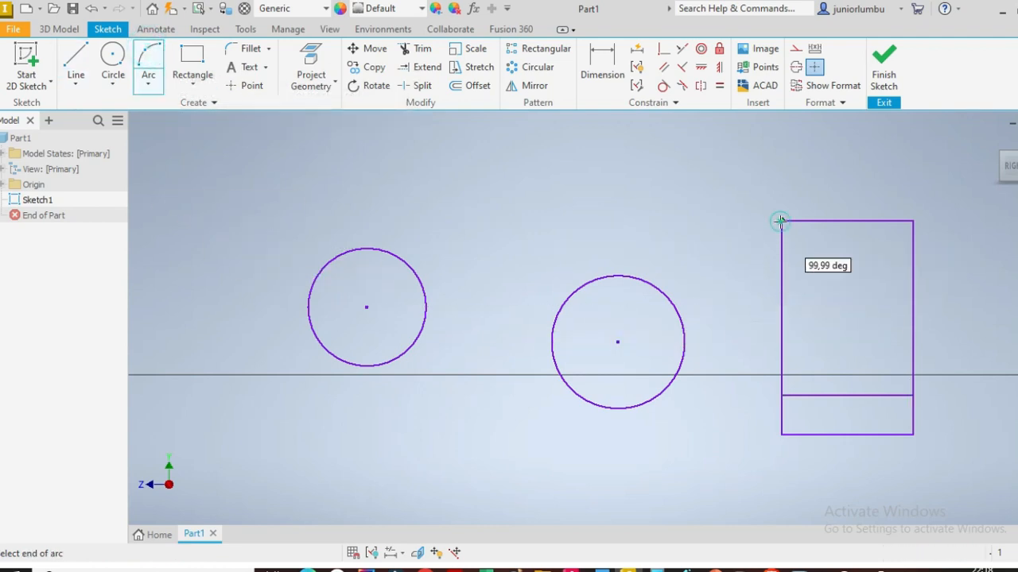
click(913, 221)
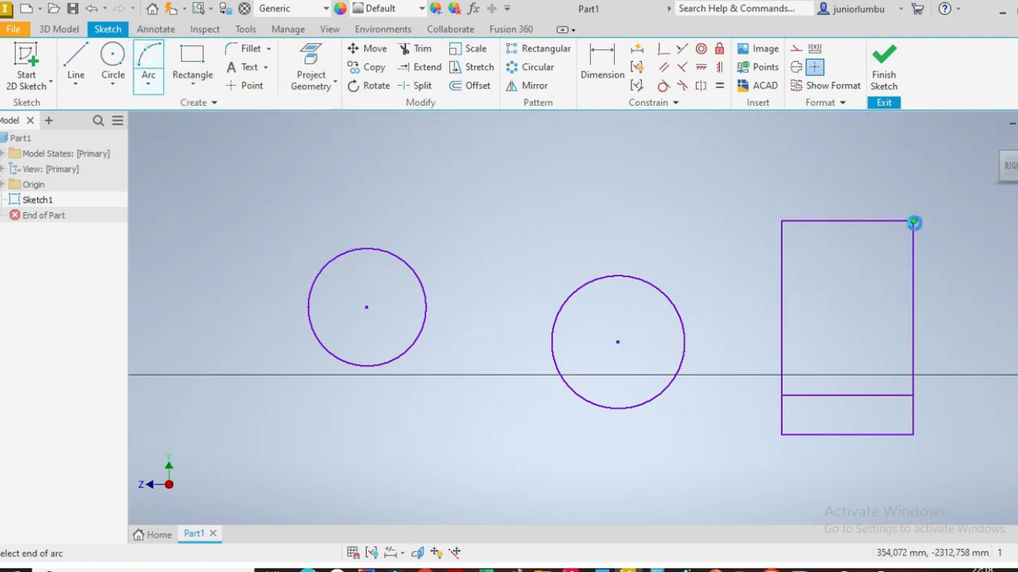
click(838, 160)
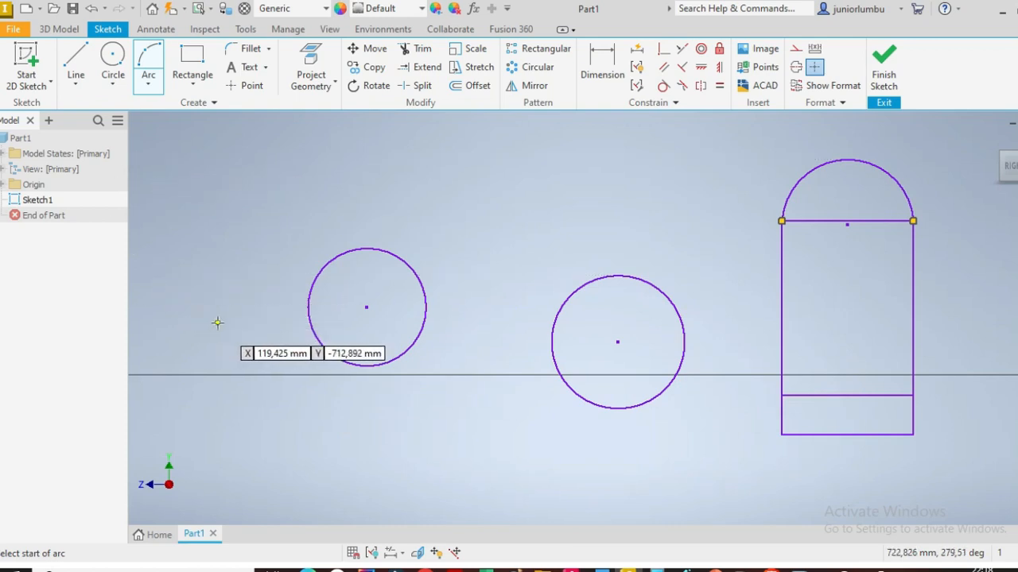
Step: Draw two overlapping rectangles, about 174 × 117 mm and 80 × 253 mm, forming a cross above the circles
click(192, 58)
click(481, 165)
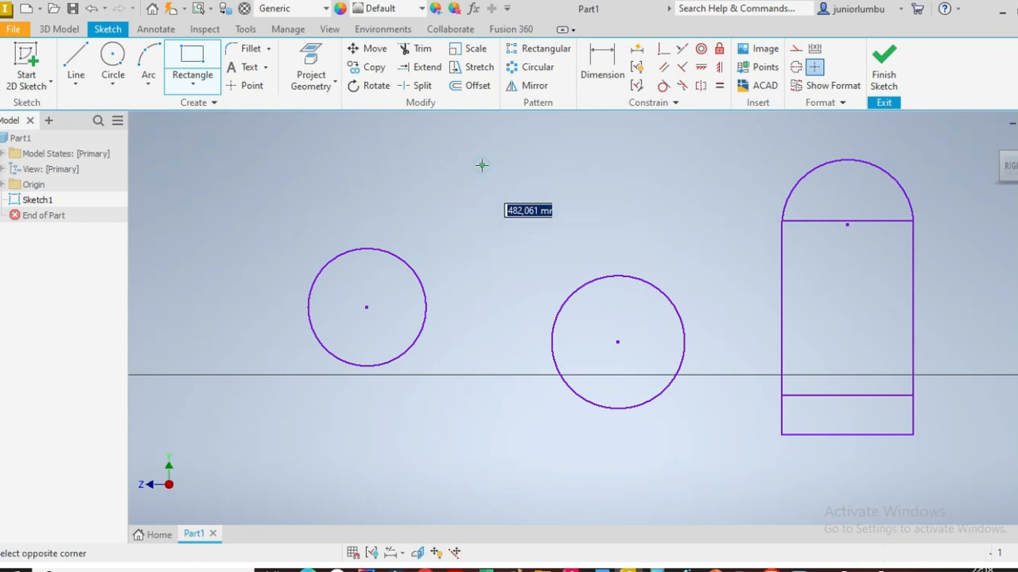
click(549, 215)
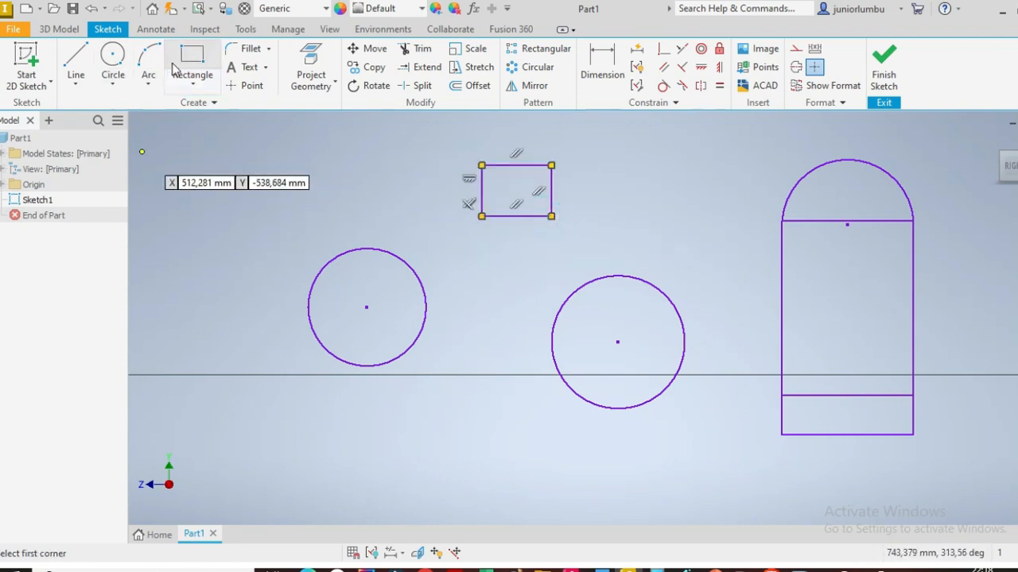
click(502, 138)
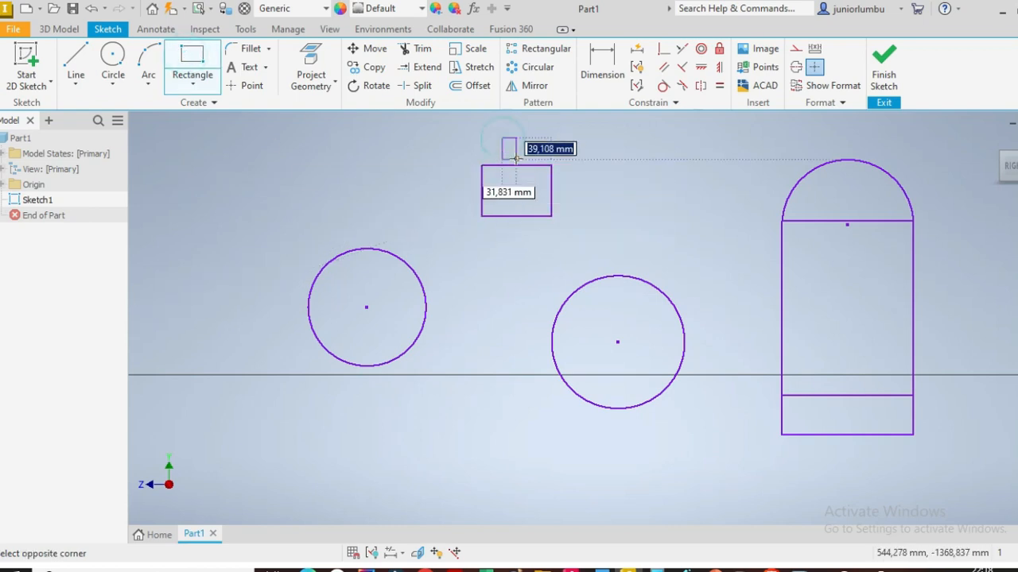
click(537, 248)
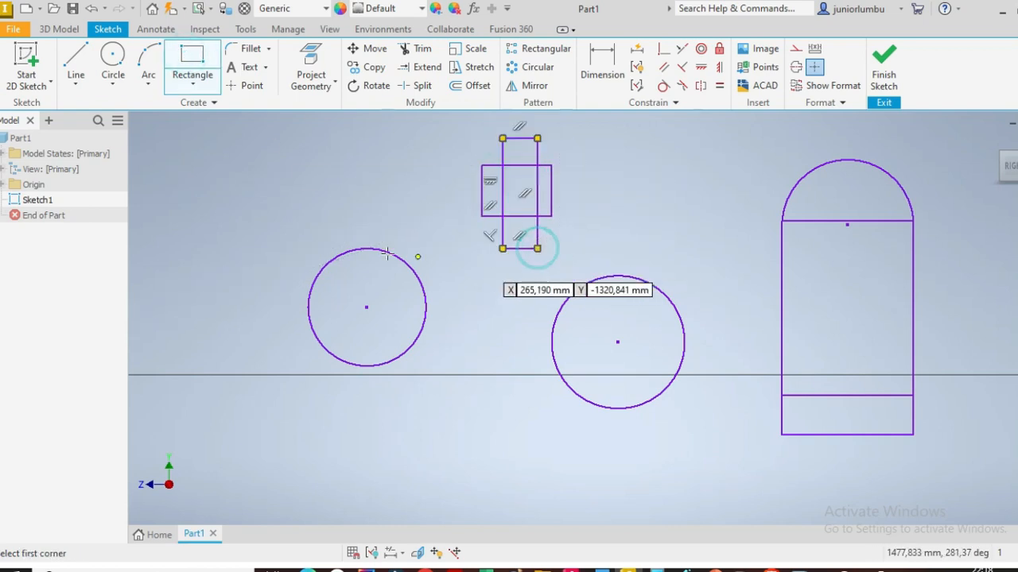
Step: Trim the inner segments of the overlapping rectangles so only the cross outline remains
click(419, 50)
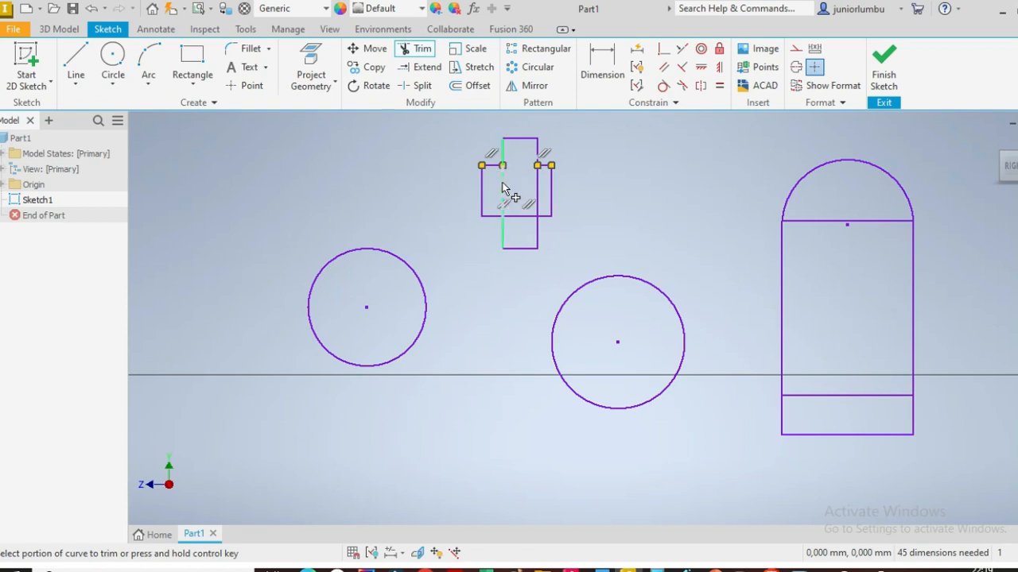
click(503, 188)
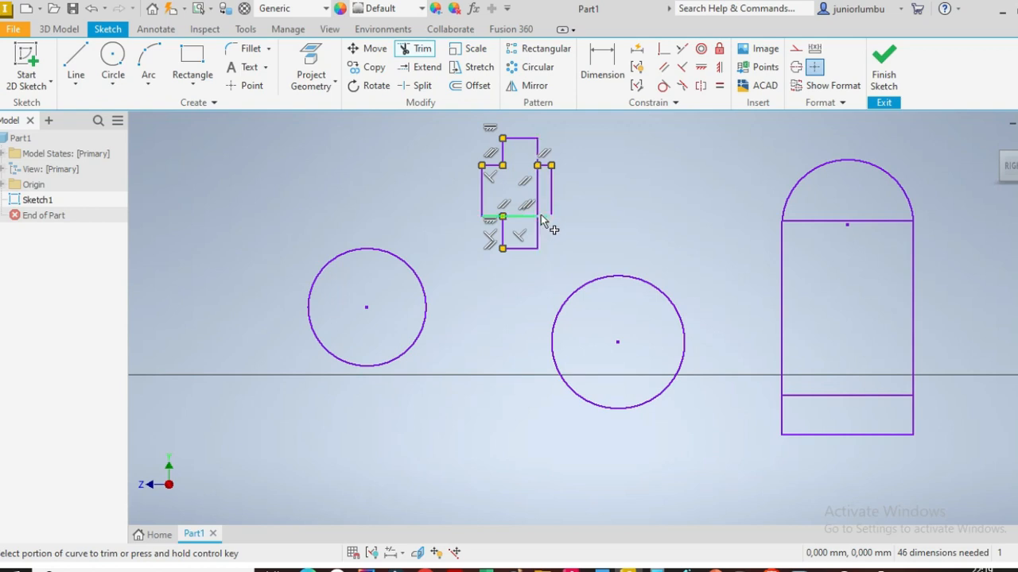
click(537, 186)
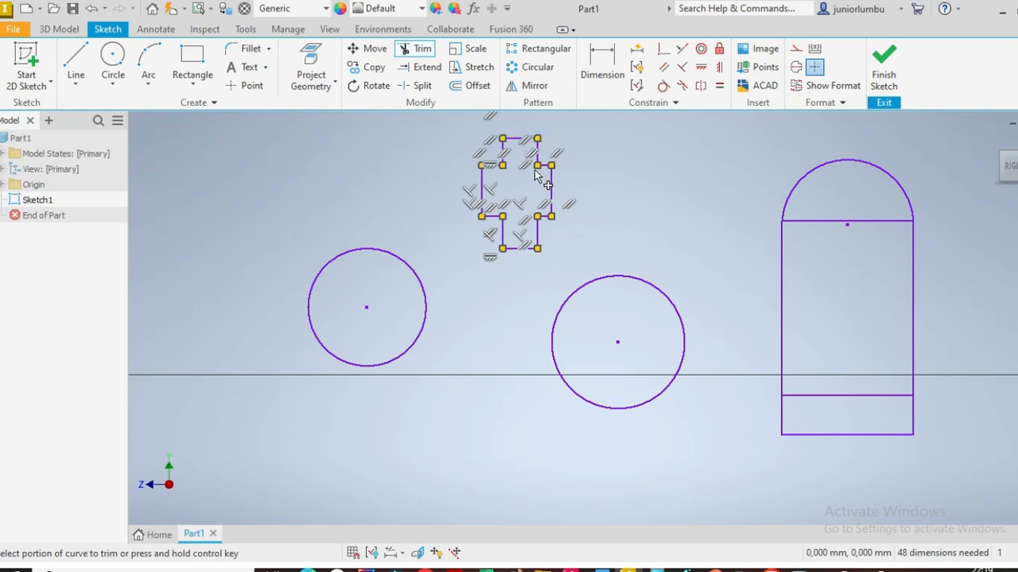
key(Escape)
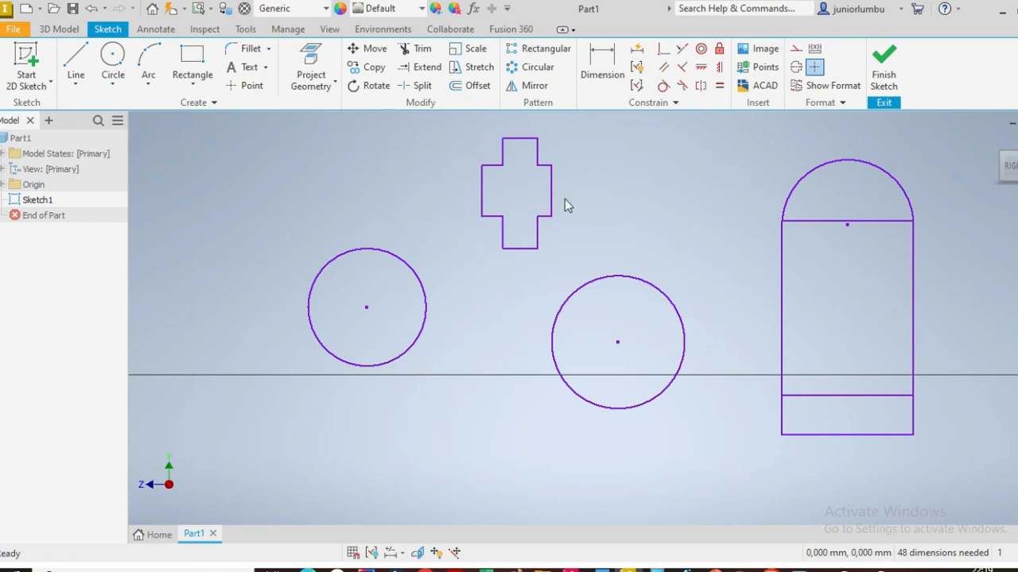
Step: Dimension the second circle's diameter and set it to 310 mm
click(600, 56)
click(609, 280)
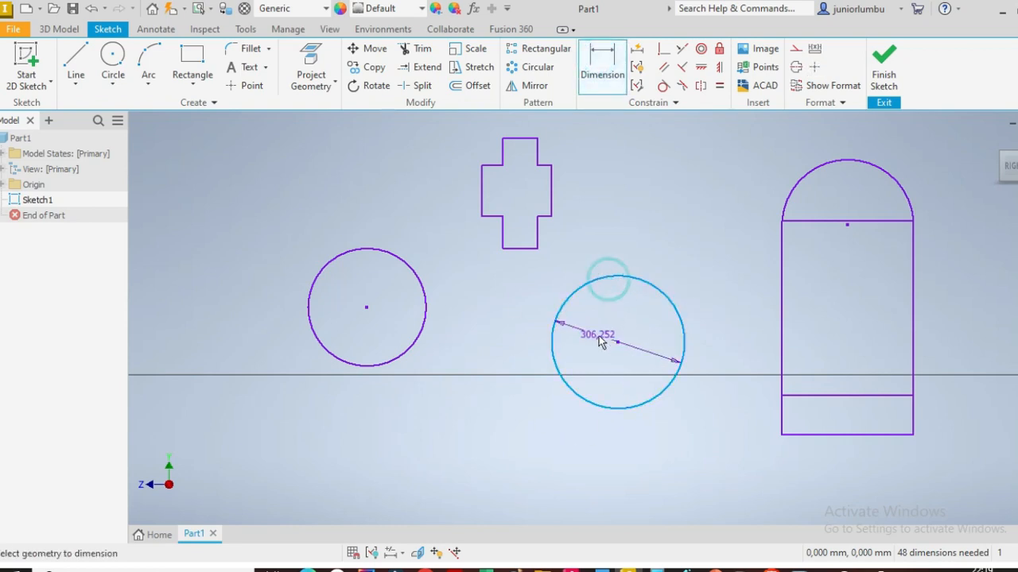
click(601, 337)
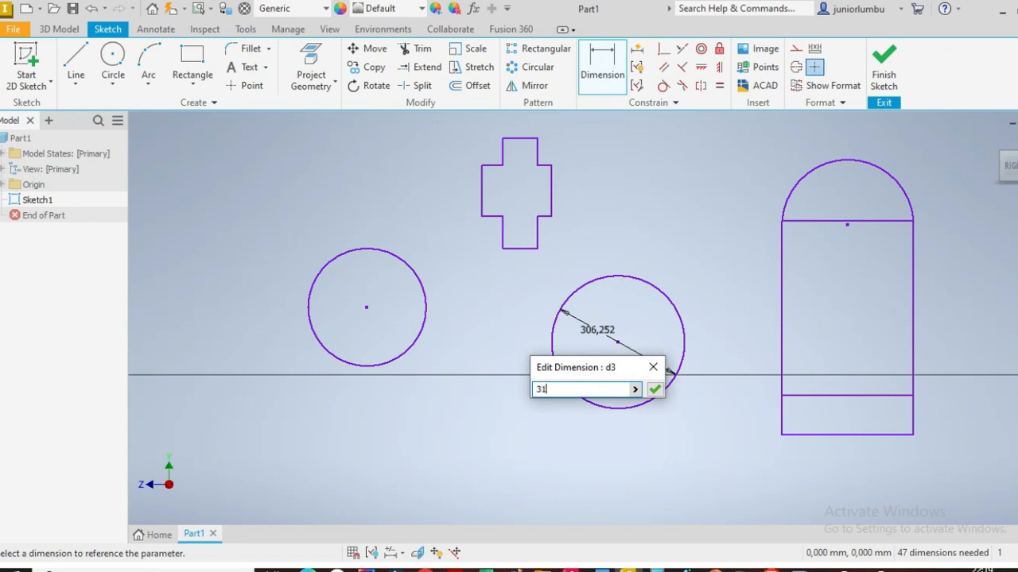
key(Return)
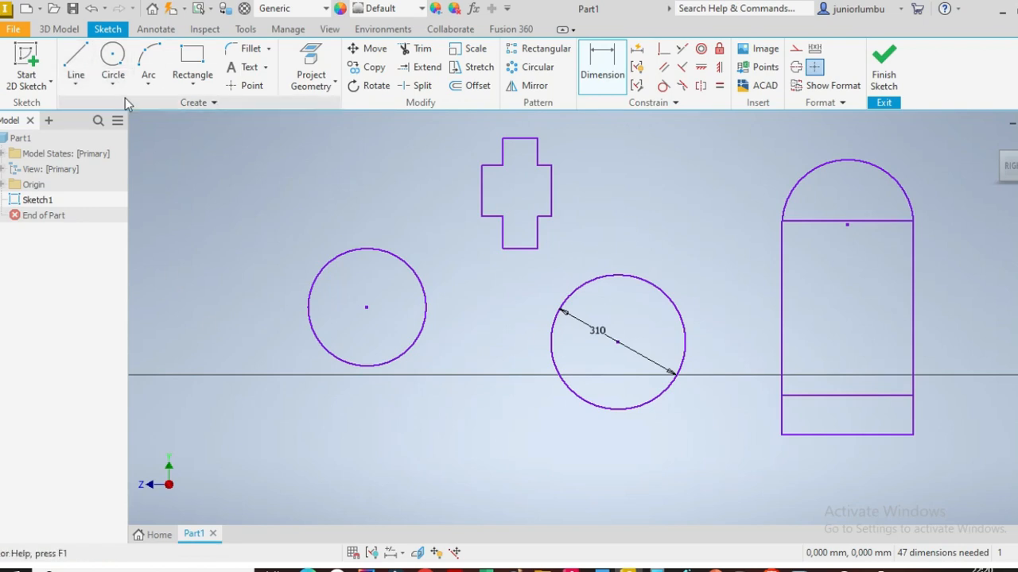
Step: Draw a vertical line about 854 mm long through the center of the 310 mm circle
click(77, 62)
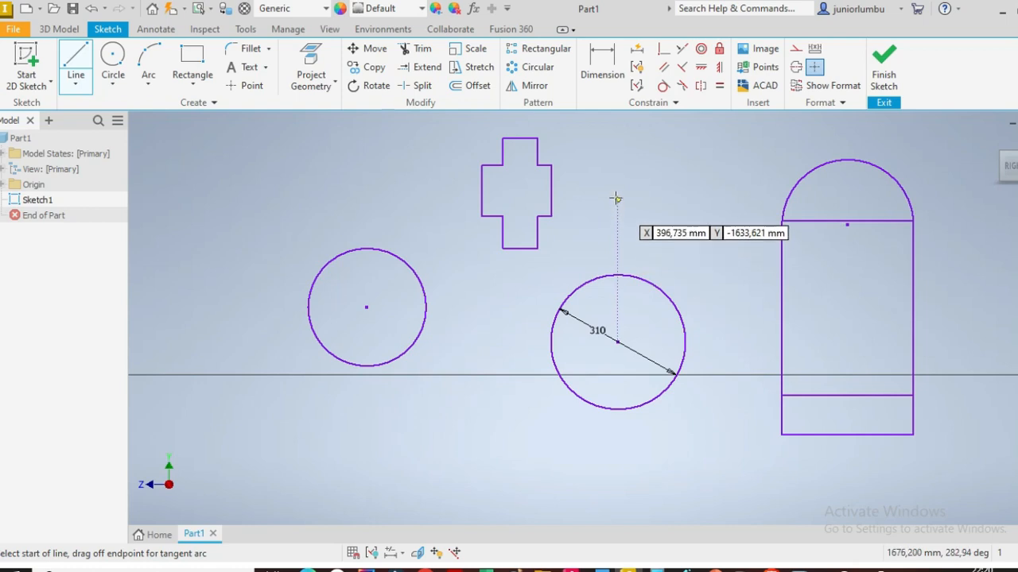
click(621, 149)
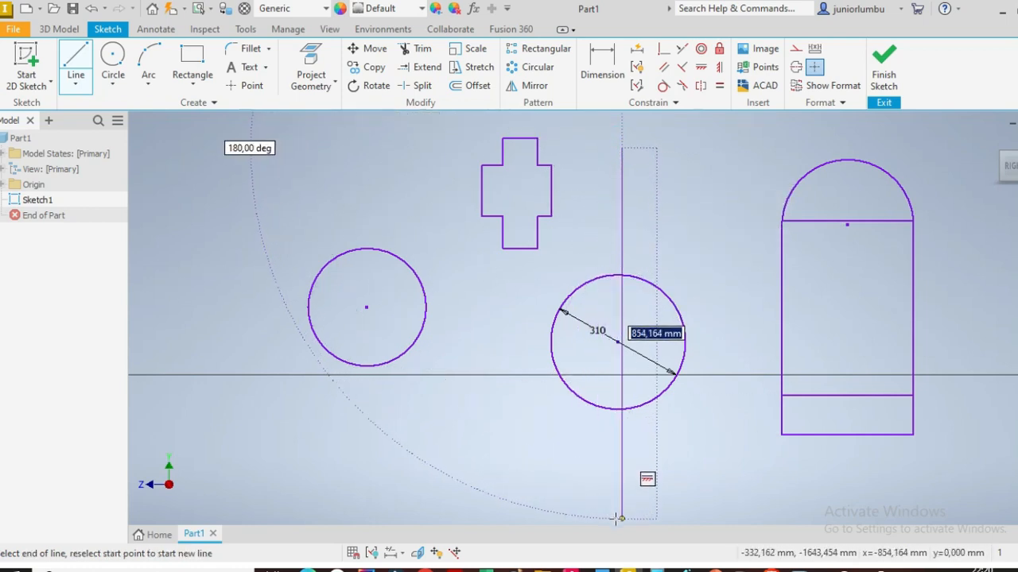
click(621, 519)
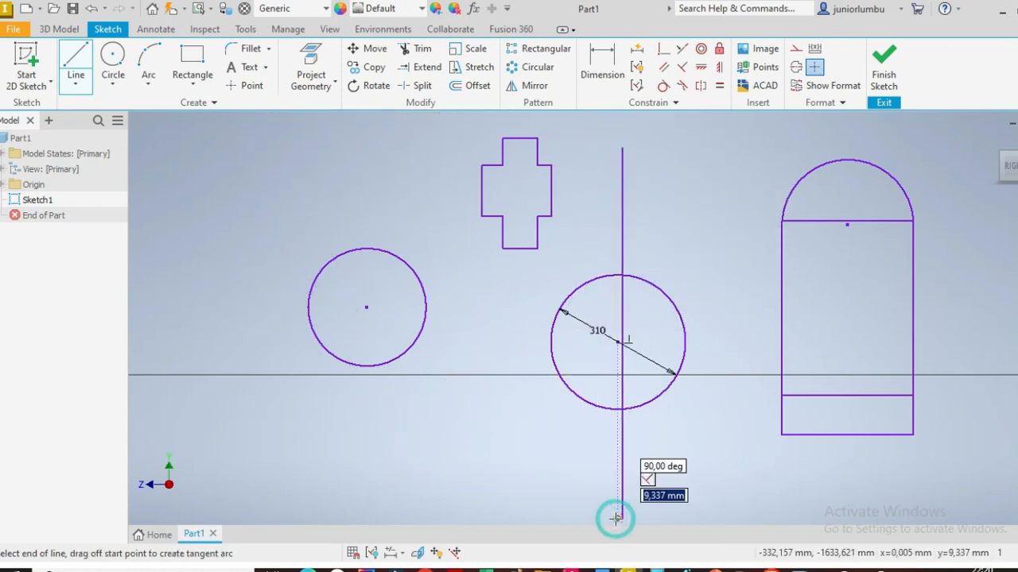
Step: Constrain the vertical line to be coincident with the center of the 310 mm circle
click(664, 49)
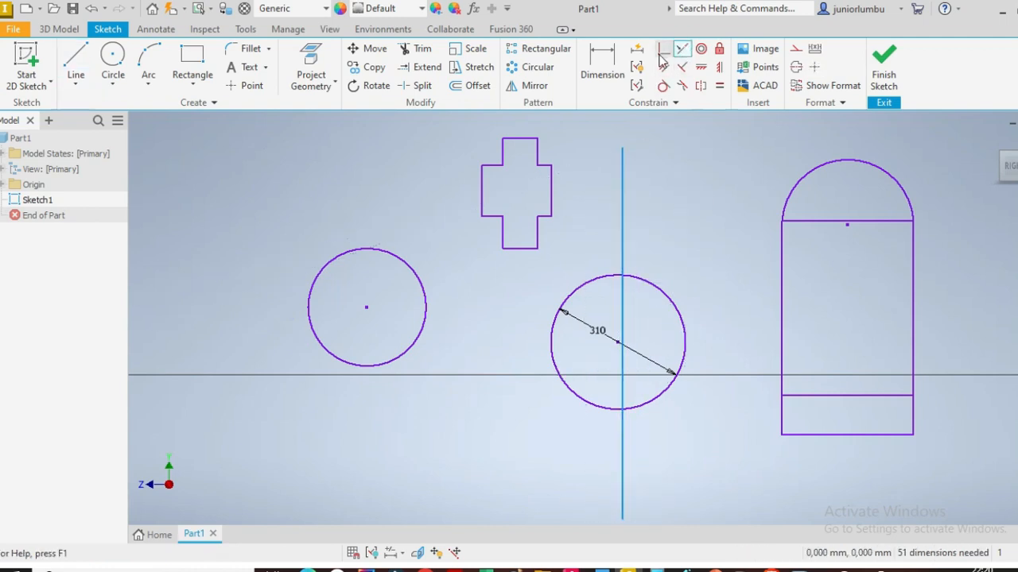
click(623, 240)
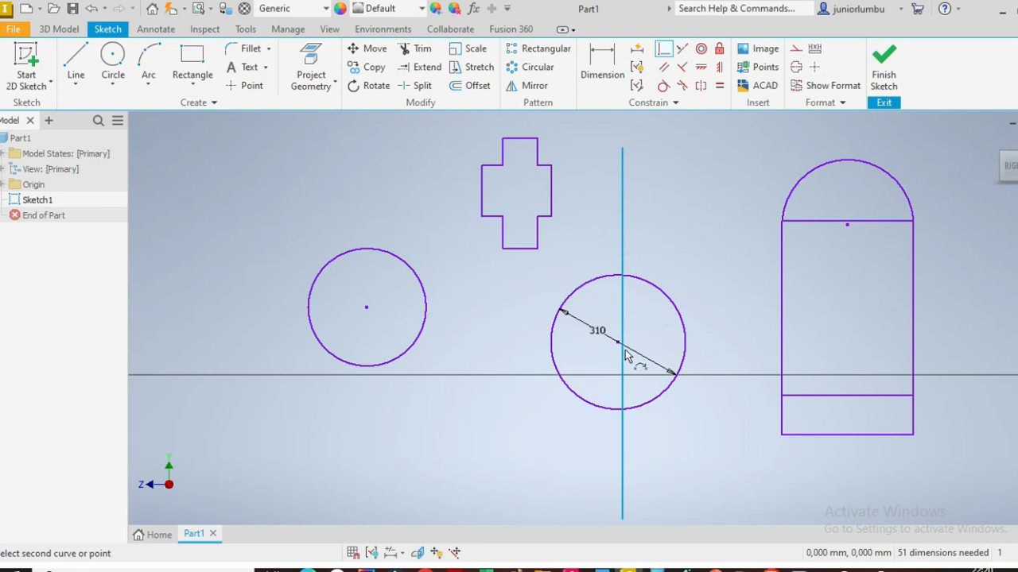
click(619, 347)
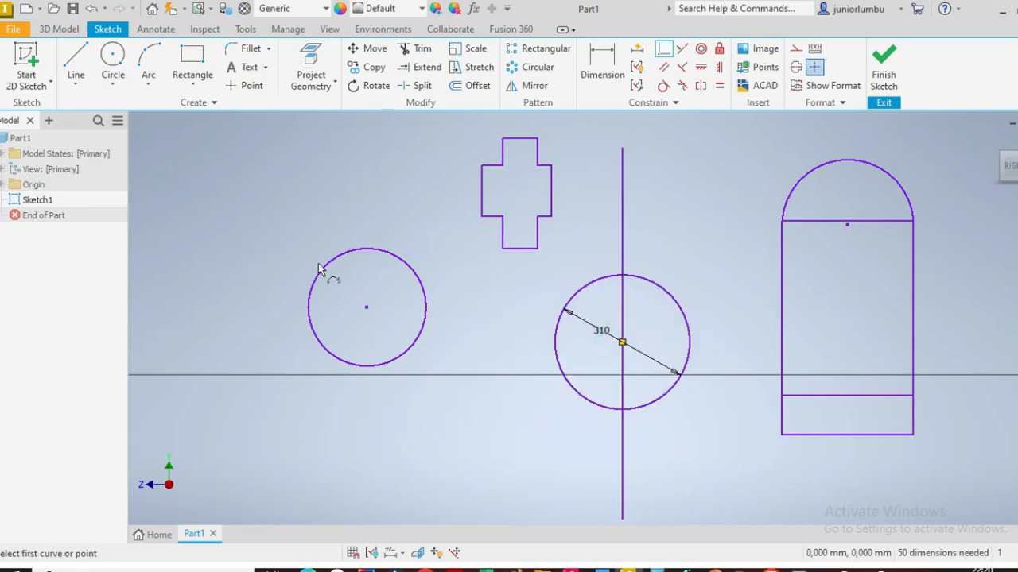
Step: Draw a three-point arc about 90.5 mm radius with both ends on the vertical line above the 310 mm circle
click(72, 55)
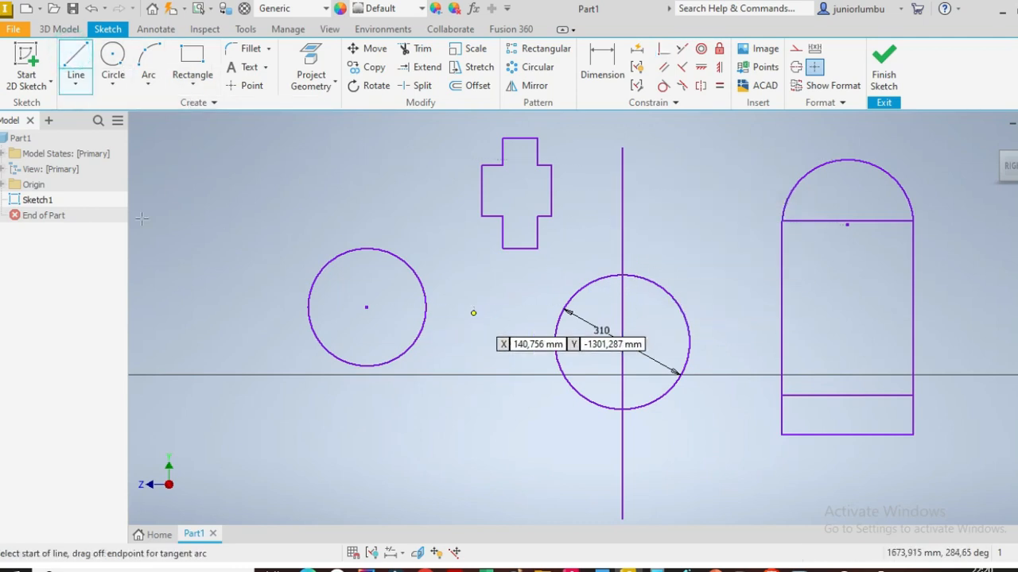
click(148, 60)
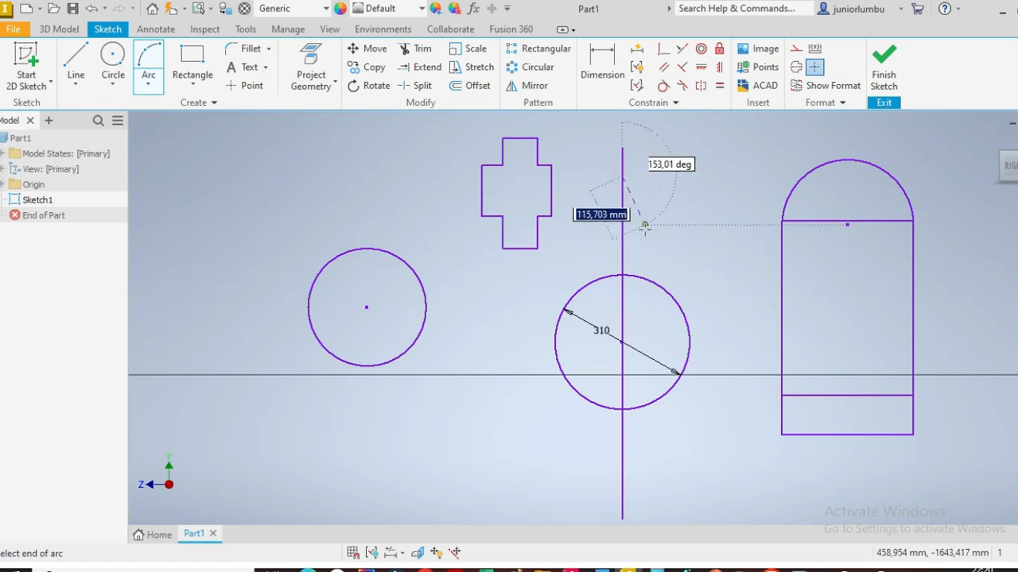
click(622, 253)
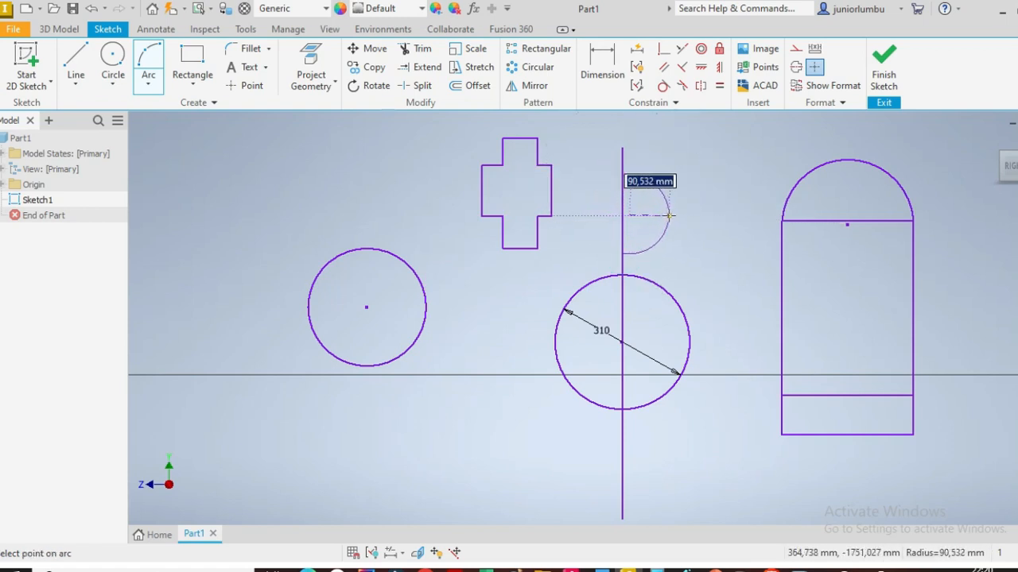
click(662, 215)
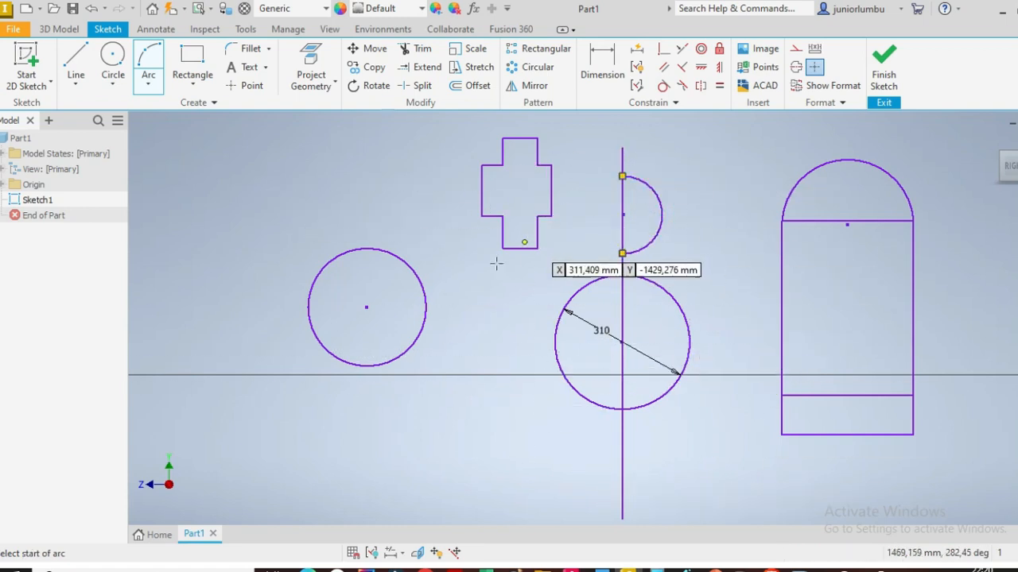
Step: Finish the sketch and bring all sketched shapes back into view
click(895, 74)
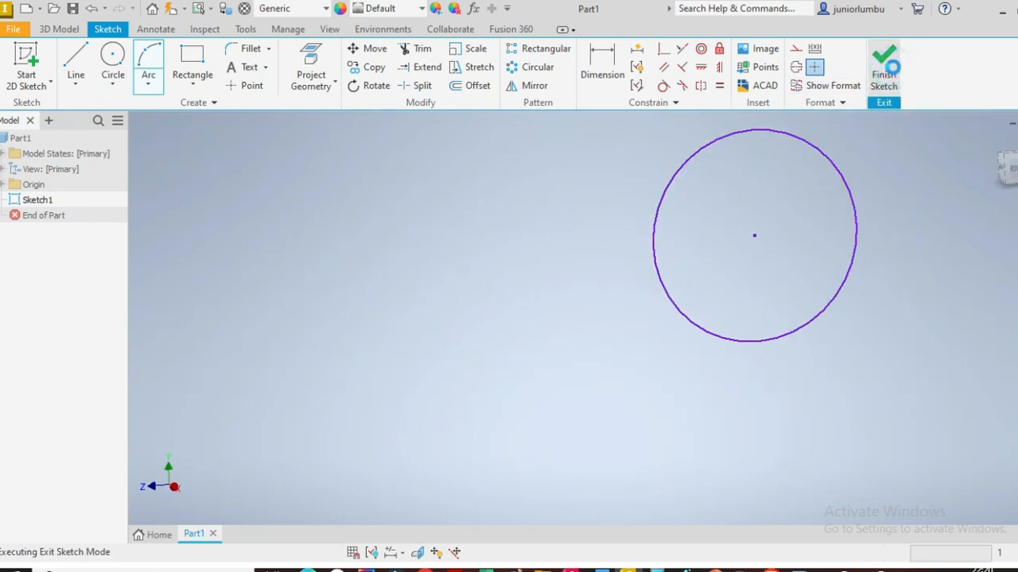
scroll(727, 303, down, 3)
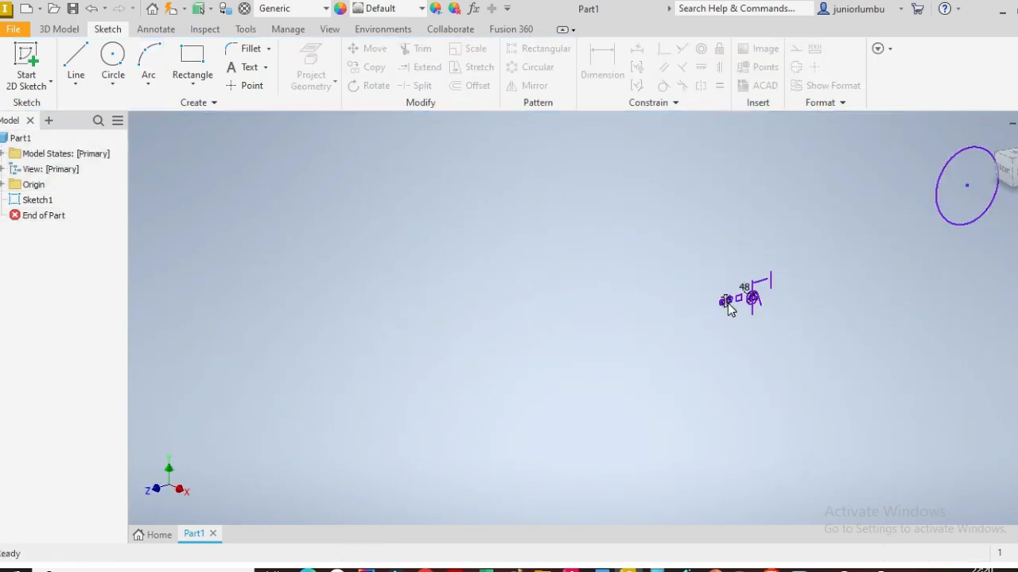
scroll(879, 291, down, 4)
scroll(985, 260, up, 7)
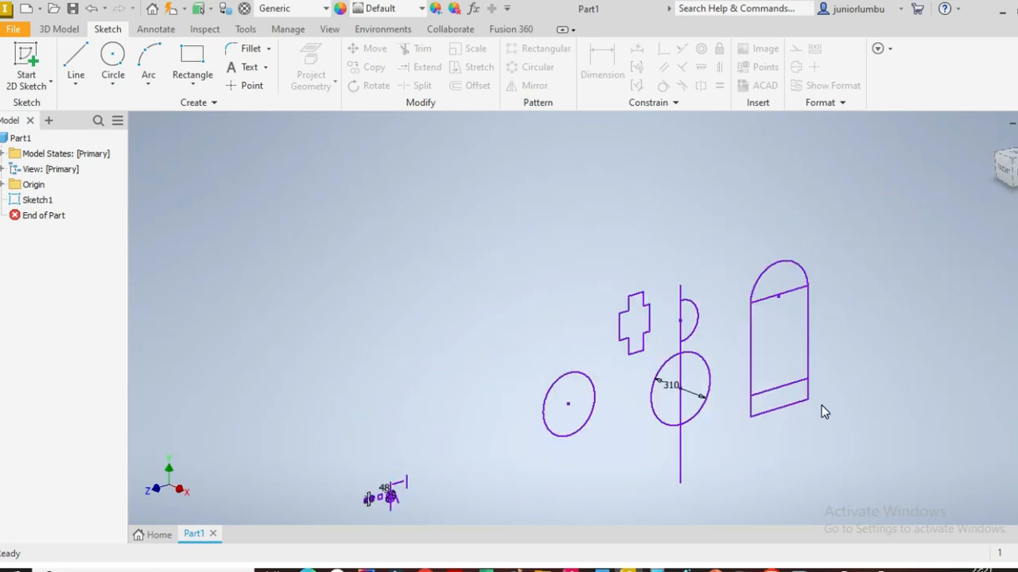
scroll(821, 411, up, 3)
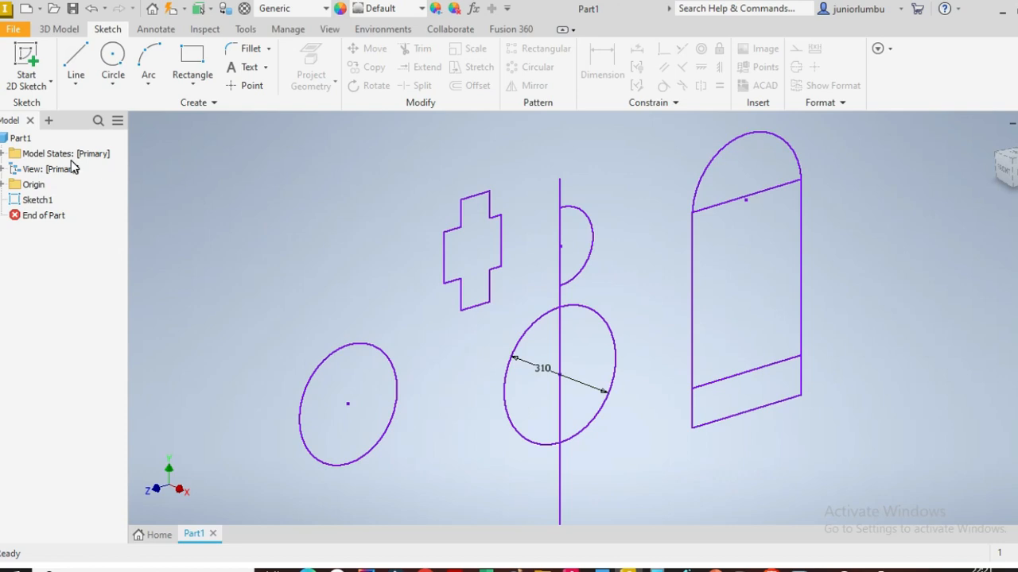
Step: Extrude the cross profile 25 mm
click(61, 30)
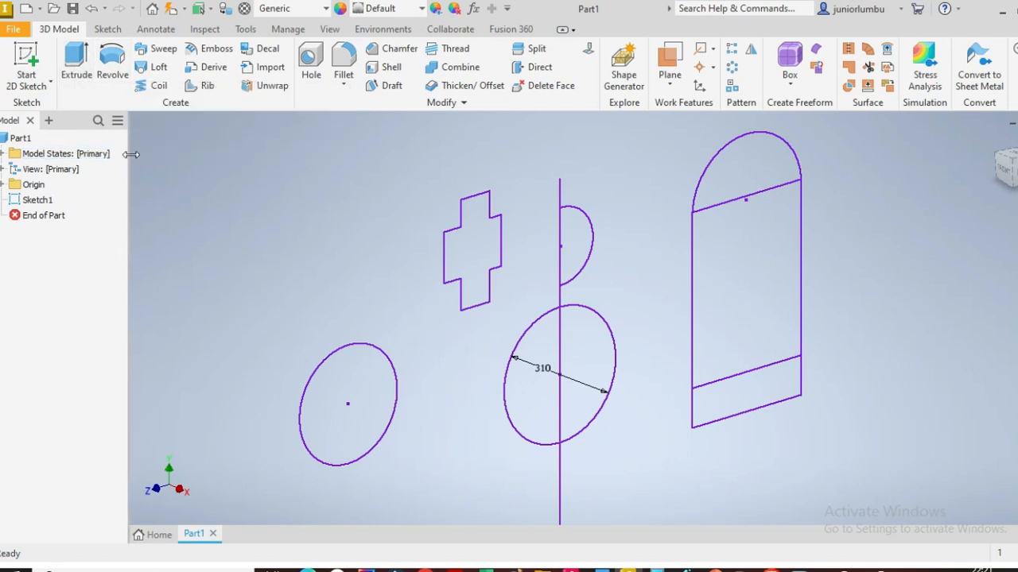
click(76, 62)
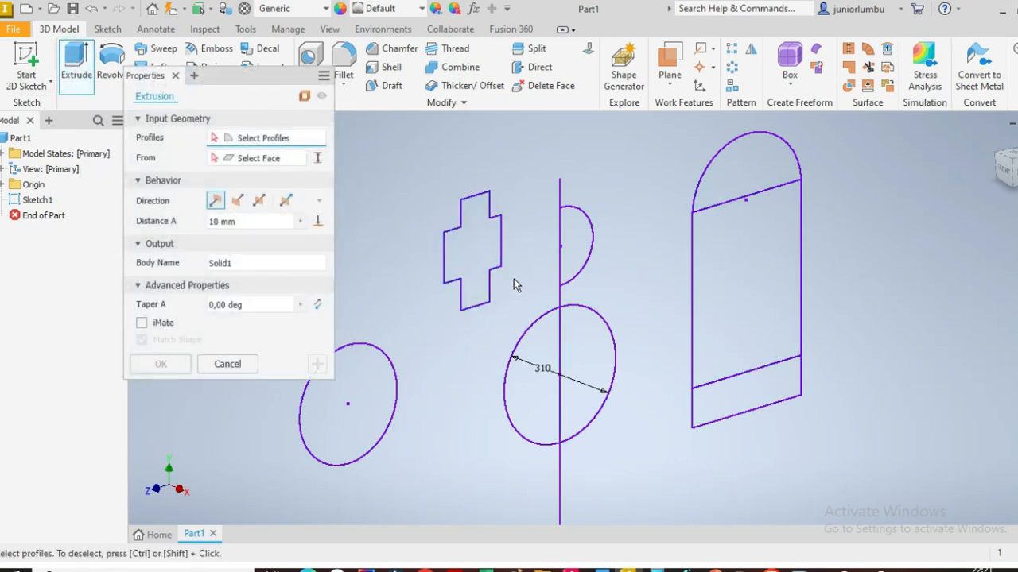
click(480, 251)
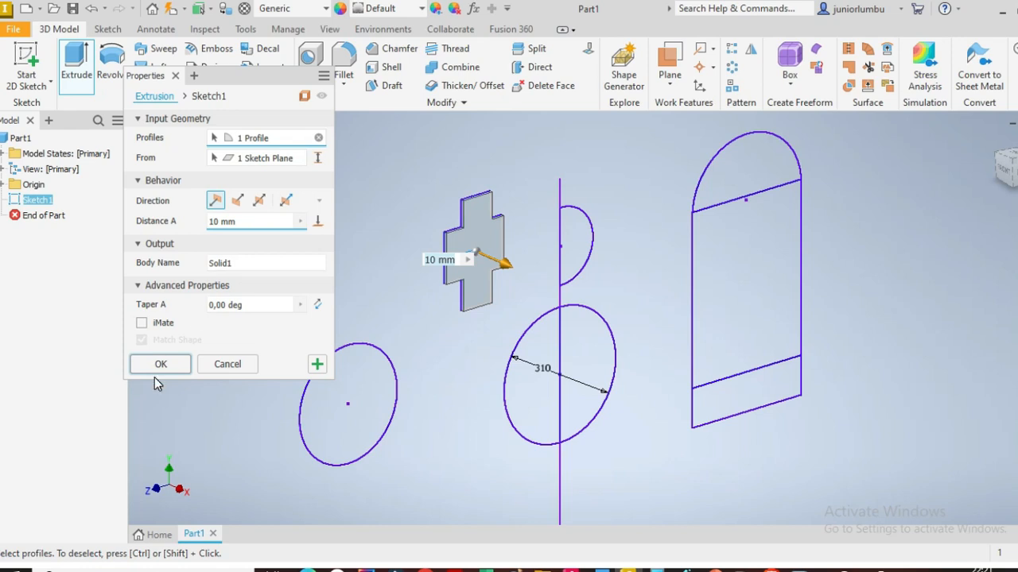
drag(252, 224, 177, 218)
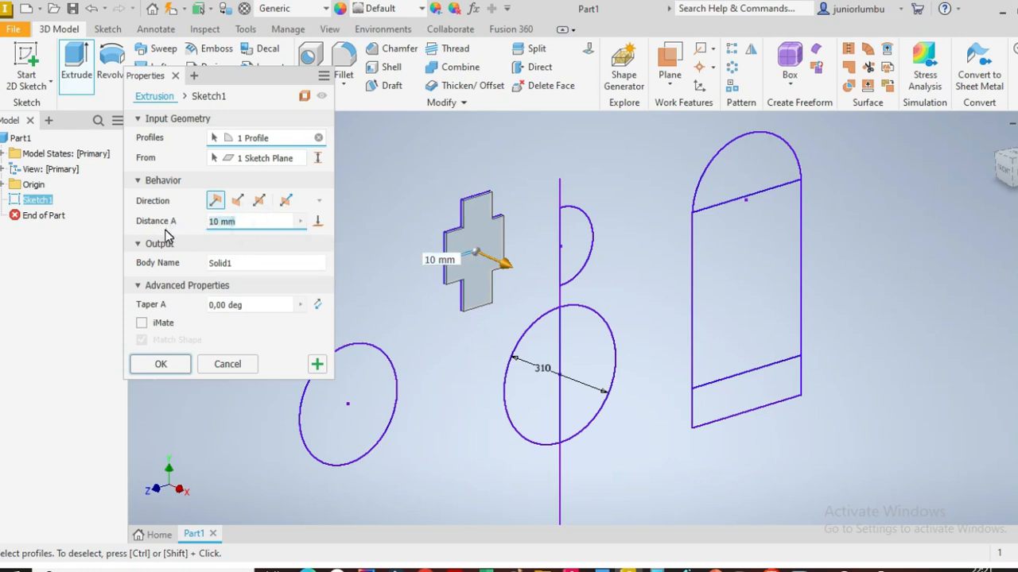
text(2)
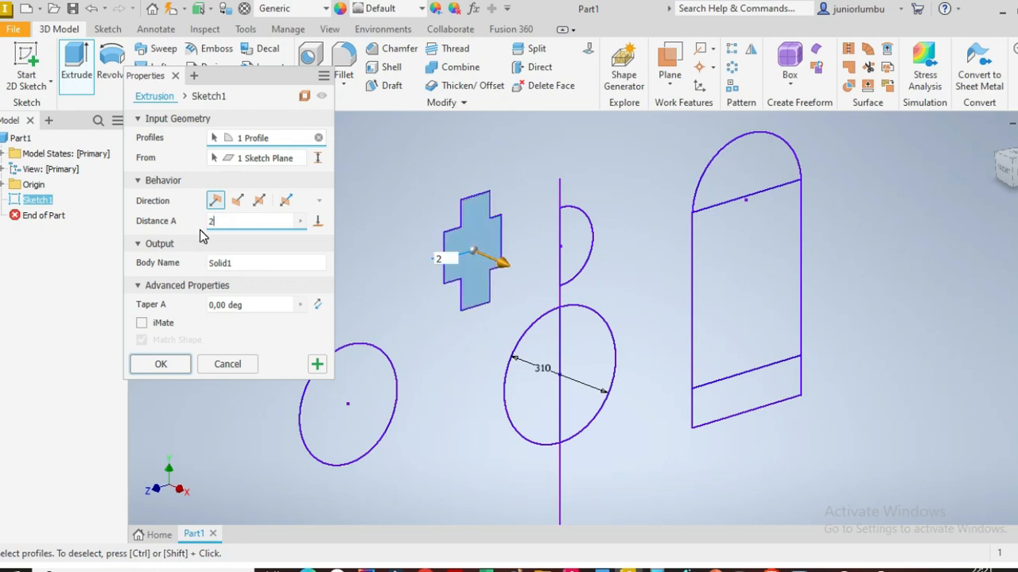
text(5)
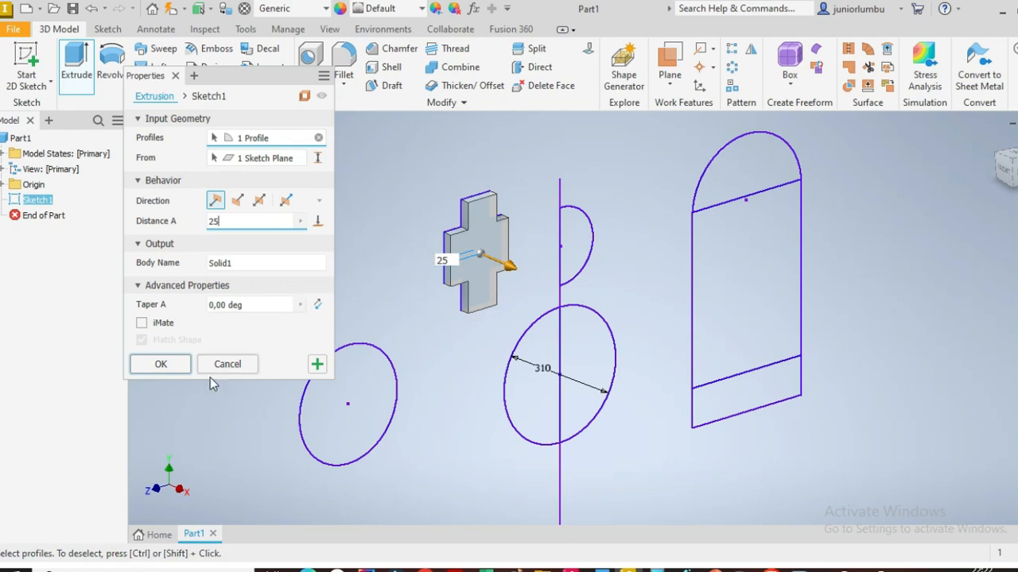
click(163, 365)
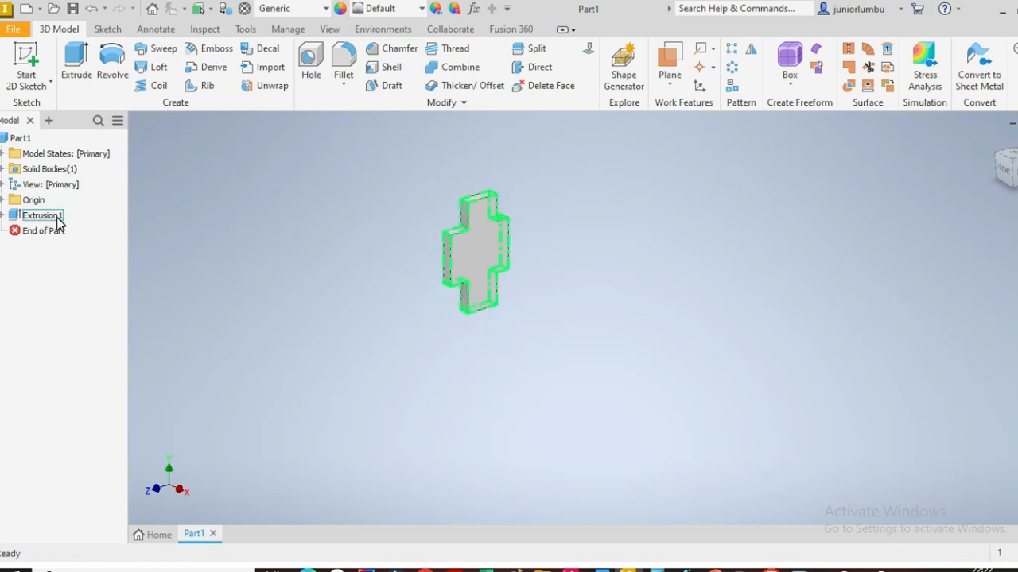
Step: Make Sketch1 under Extrusion1 visible again in the model
click(2, 215)
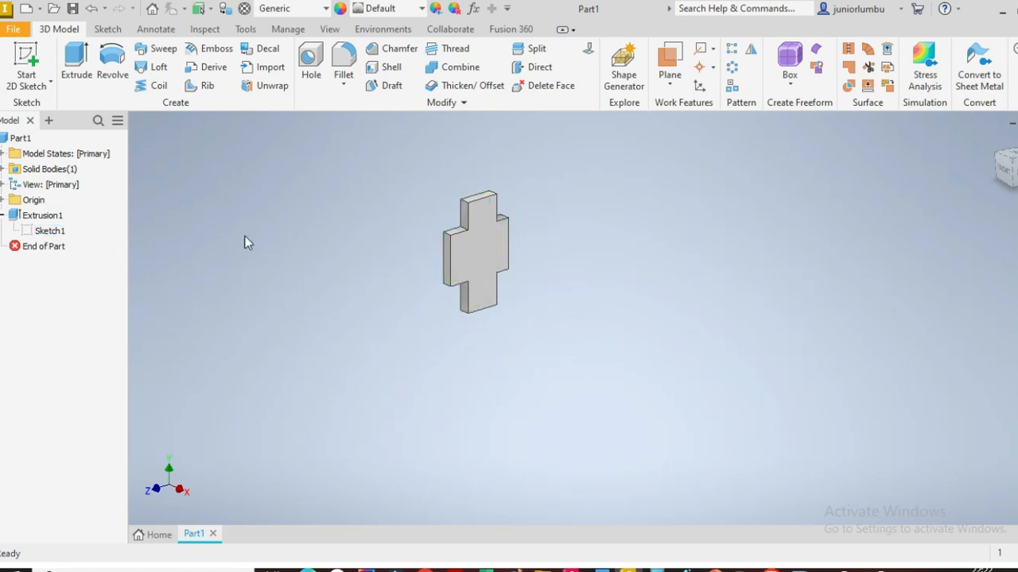
right_click(49, 230)
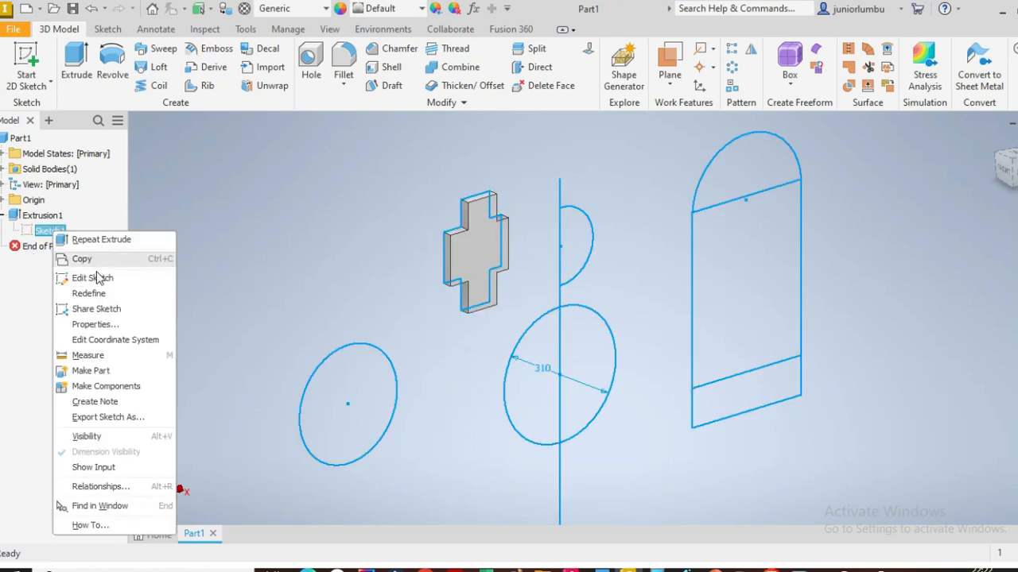
click(86, 437)
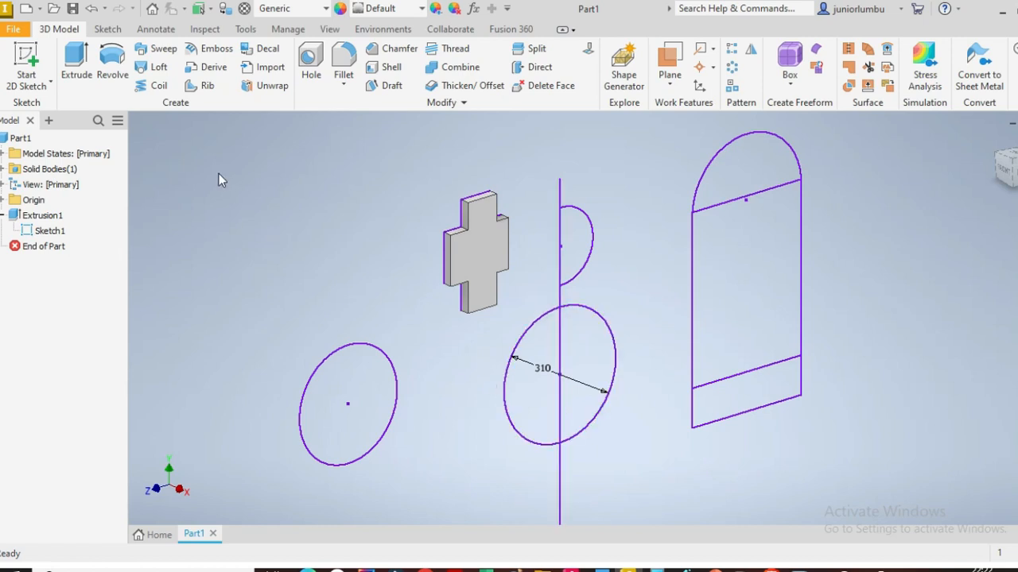
Step: Extrude the left circle 50 mm and apply it, keeping the Extrude command open
click(69, 74)
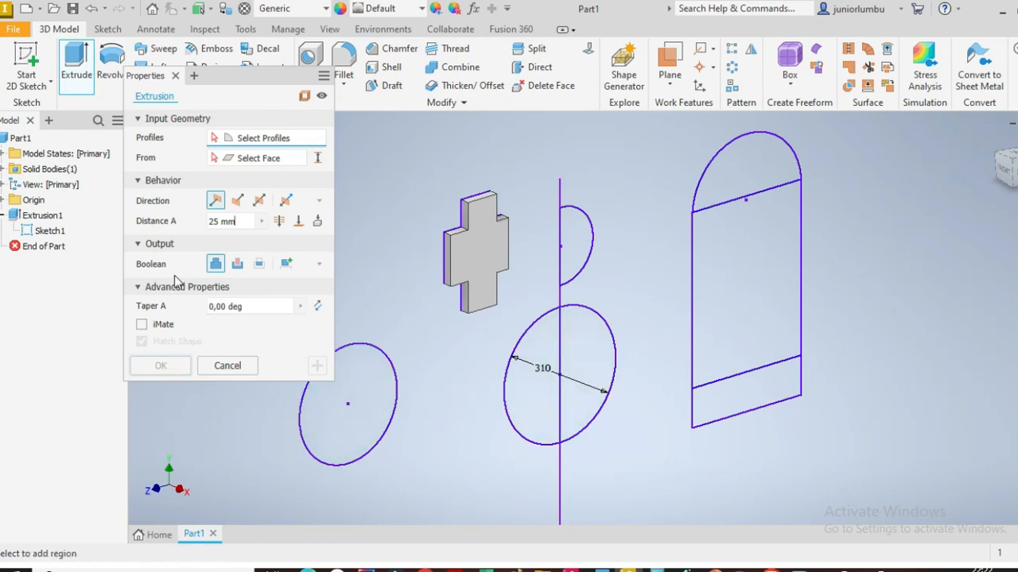
click(371, 380)
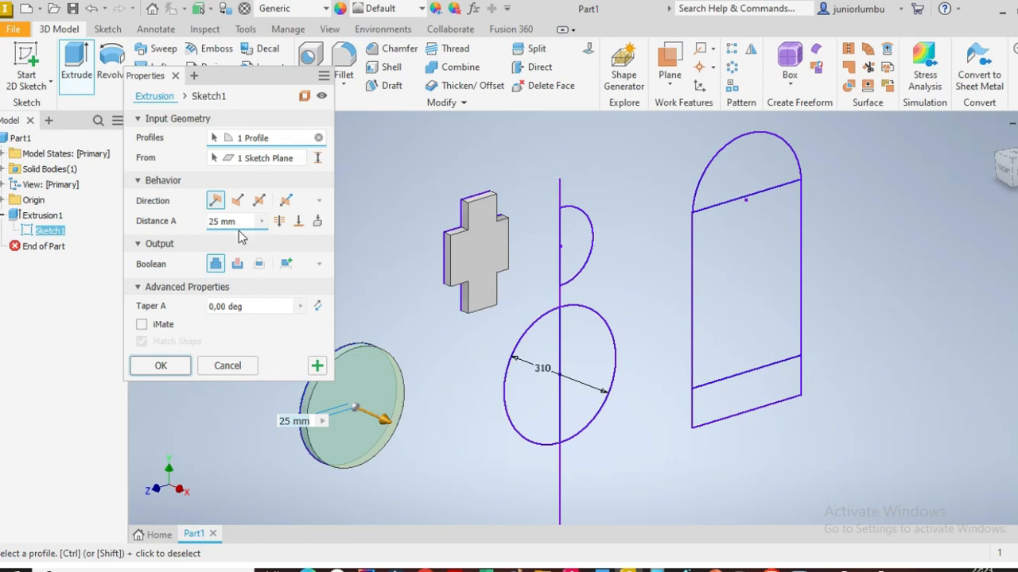
click(229, 220)
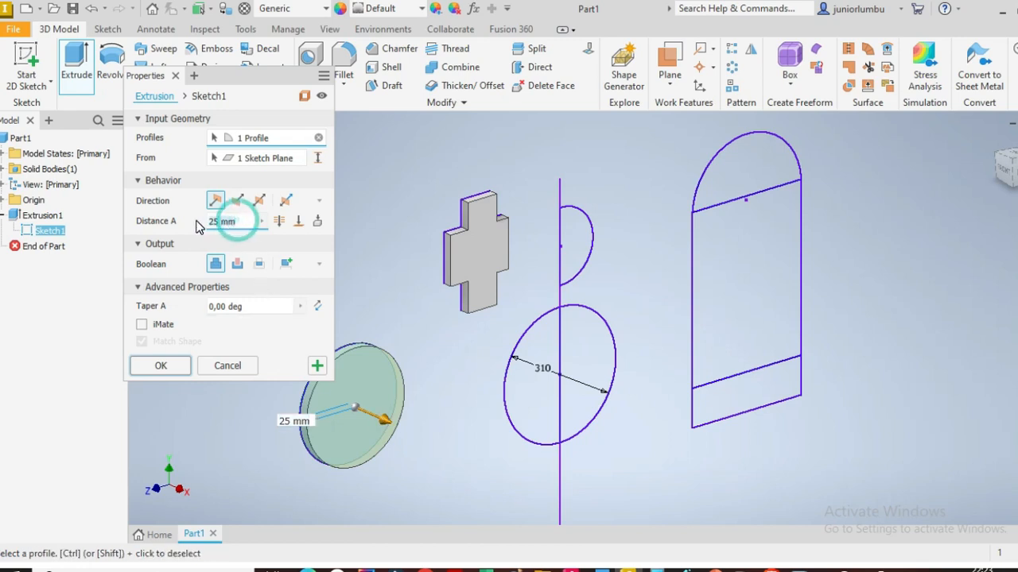
text(5)
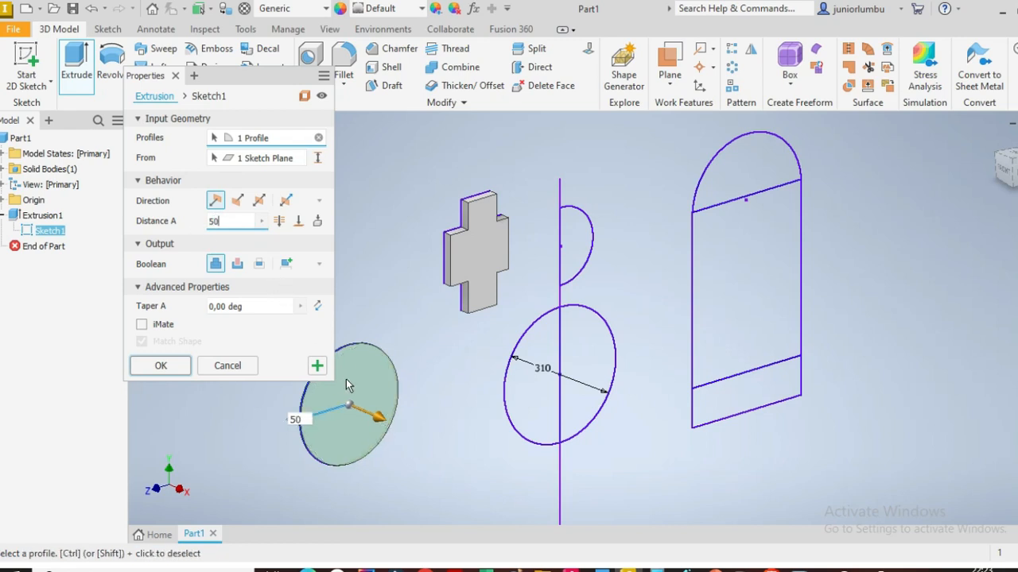
text(0)
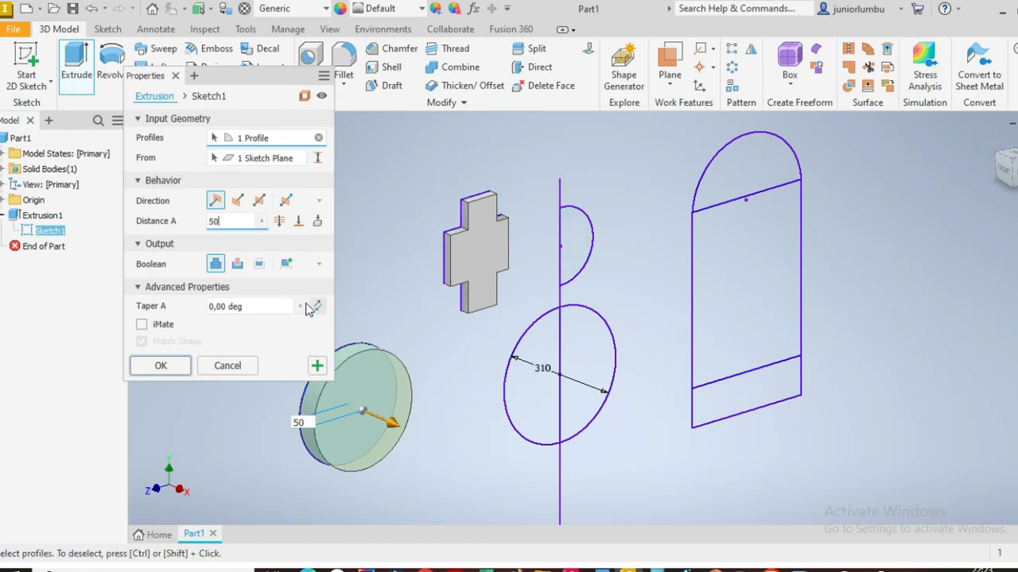
click(318, 367)
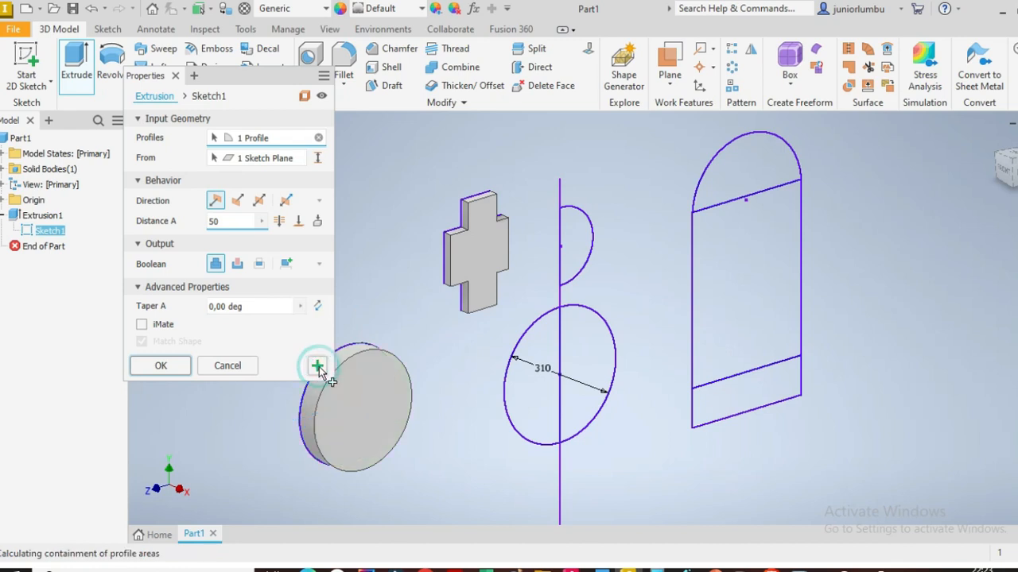
Step: Extrude the arched top region of the tall shape 70 mm in the reversed direction and apply it
click(756, 164)
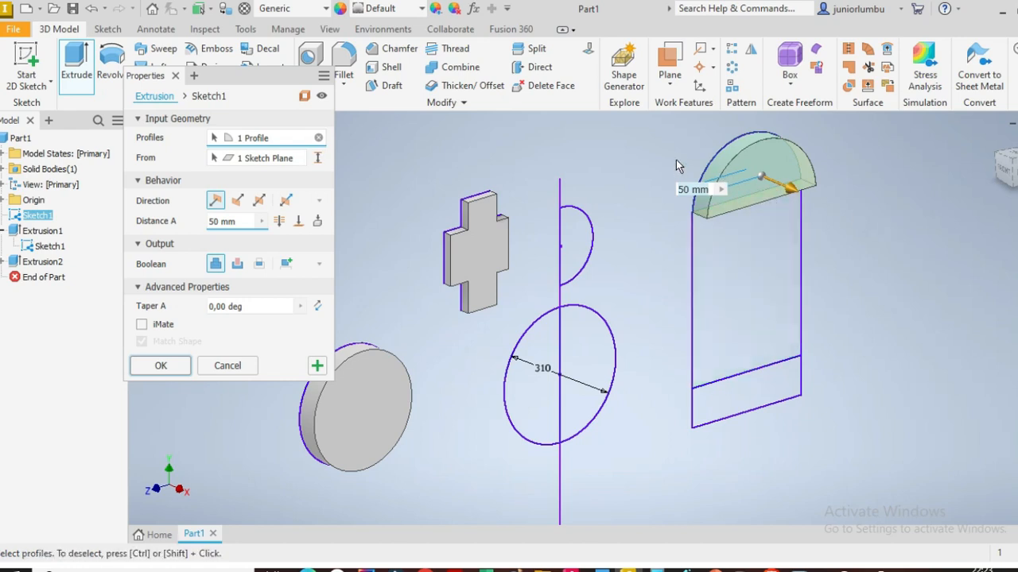
click(240, 222)
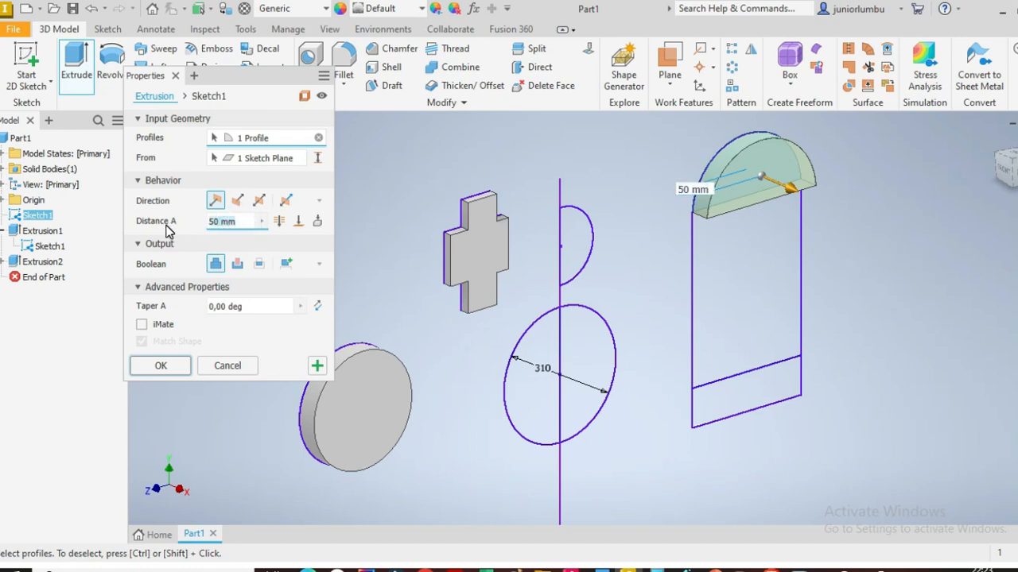
text(70)
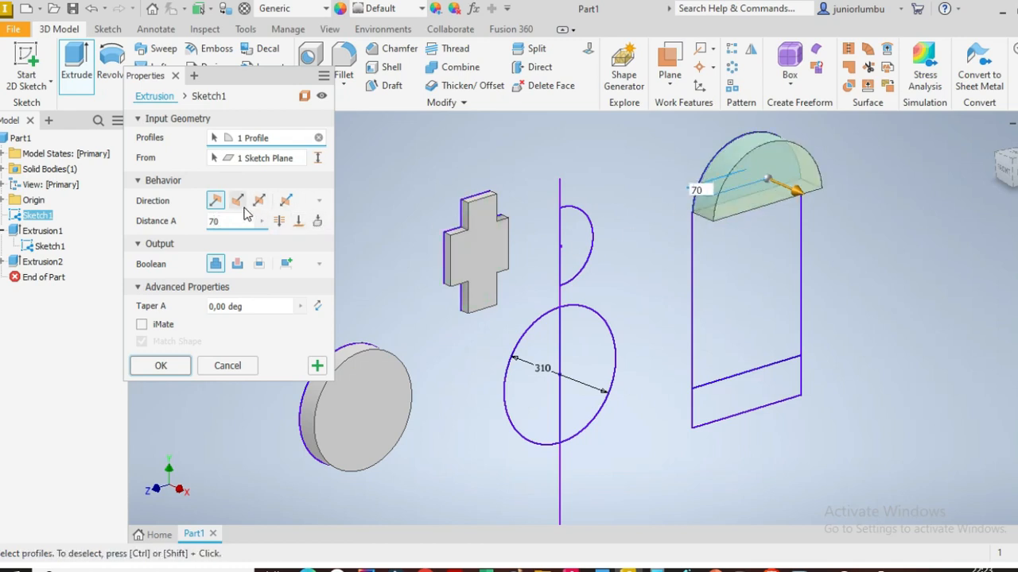
click(237, 201)
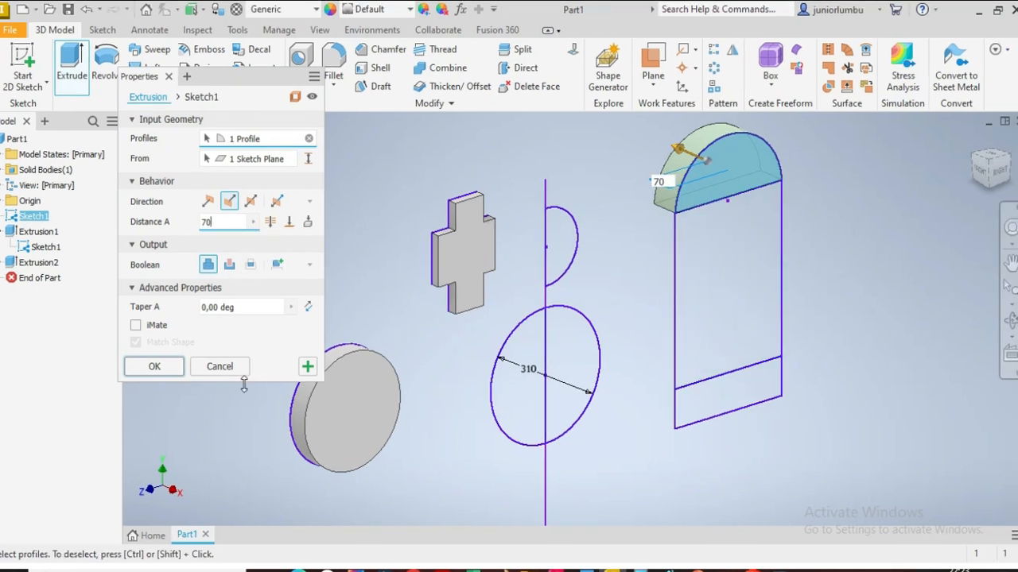
click(308, 368)
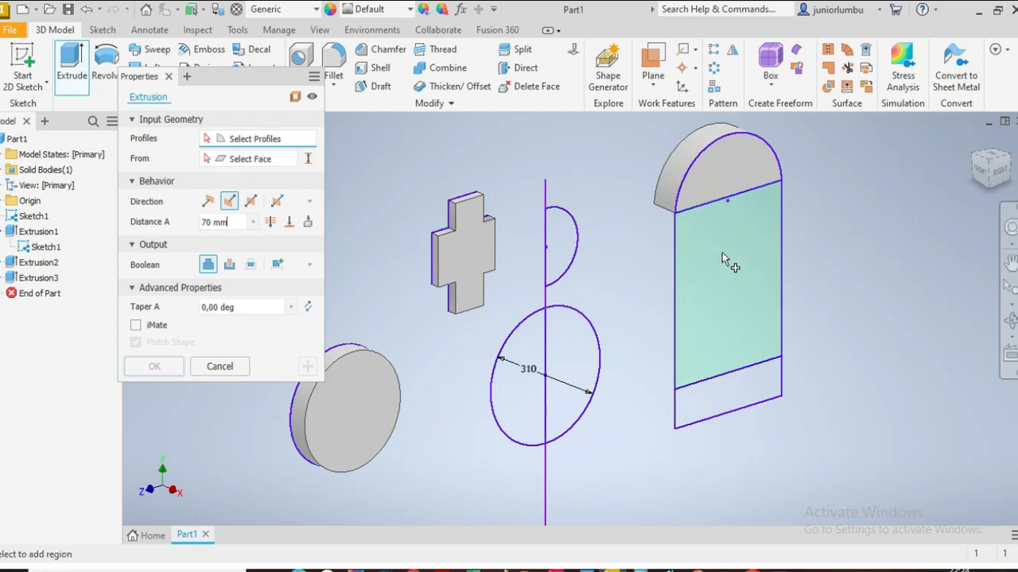
Step: Extrude the middle rectangle of the tall shape 100 mm symmetrically and apply it, keeping the Extrude command open
click(233, 222)
text(100)
click(703, 256)
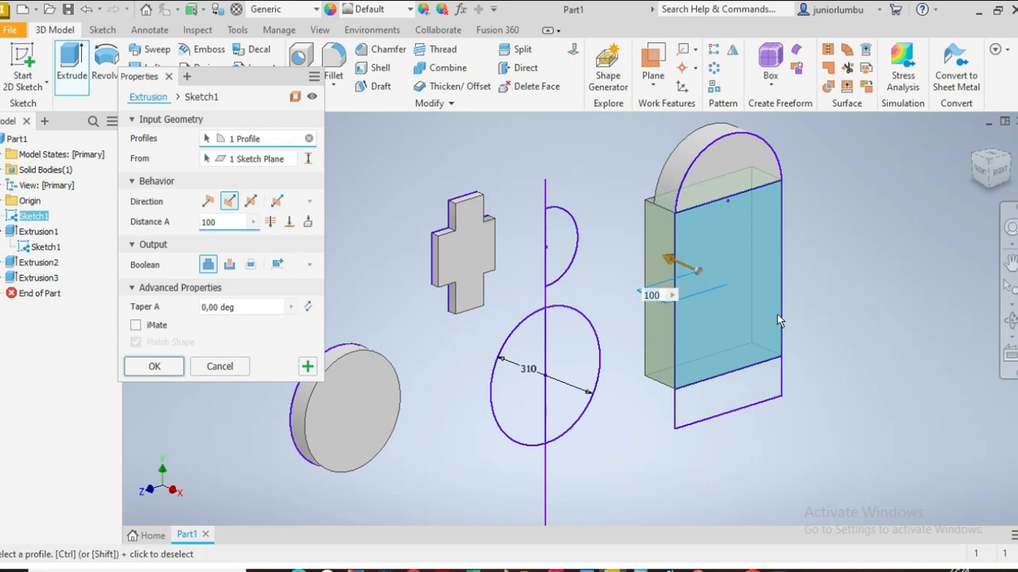
click(251, 202)
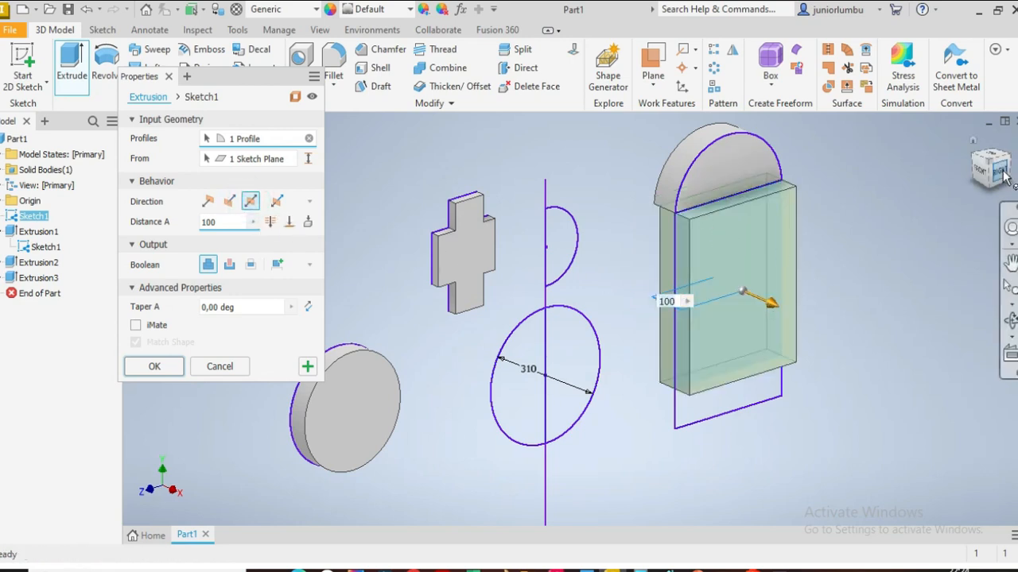
drag(993, 173, 991, 167)
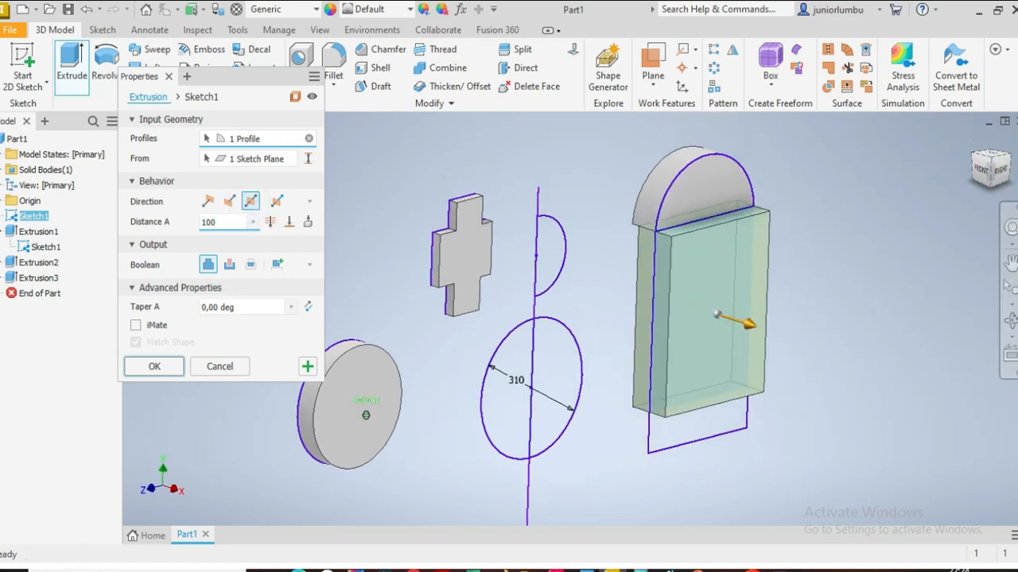
click(983, 169)
scroll(593, 307, down, 3)
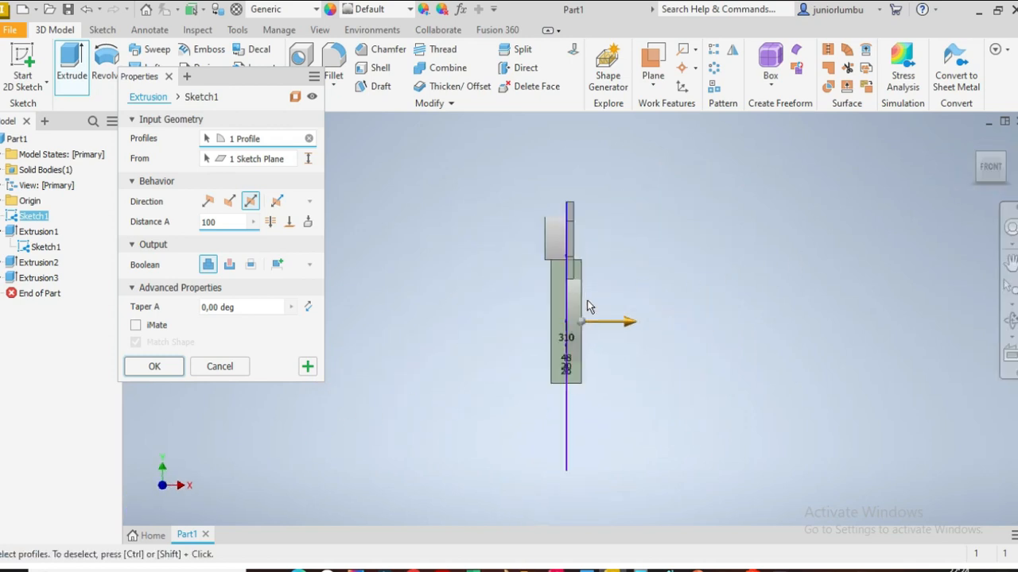
click(978, 166)
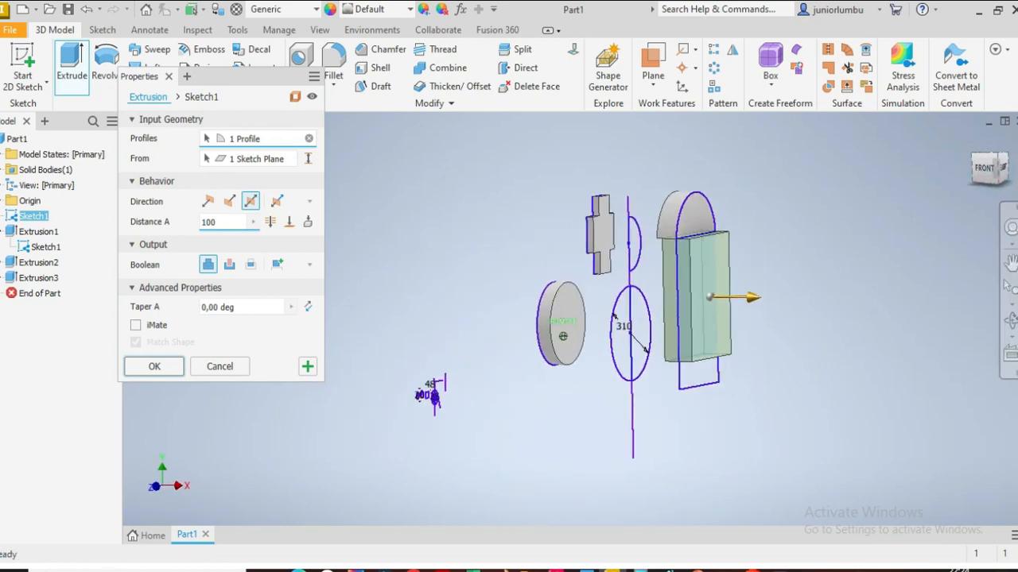
scroll(847, 271, up, 2)
scroll(857, 267, down, 3)
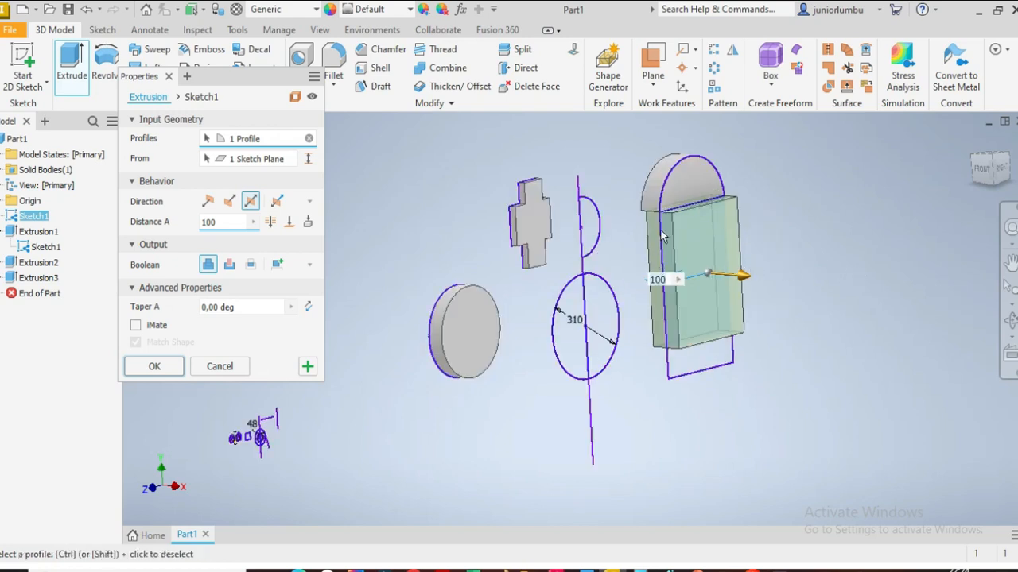
click(985, 166)
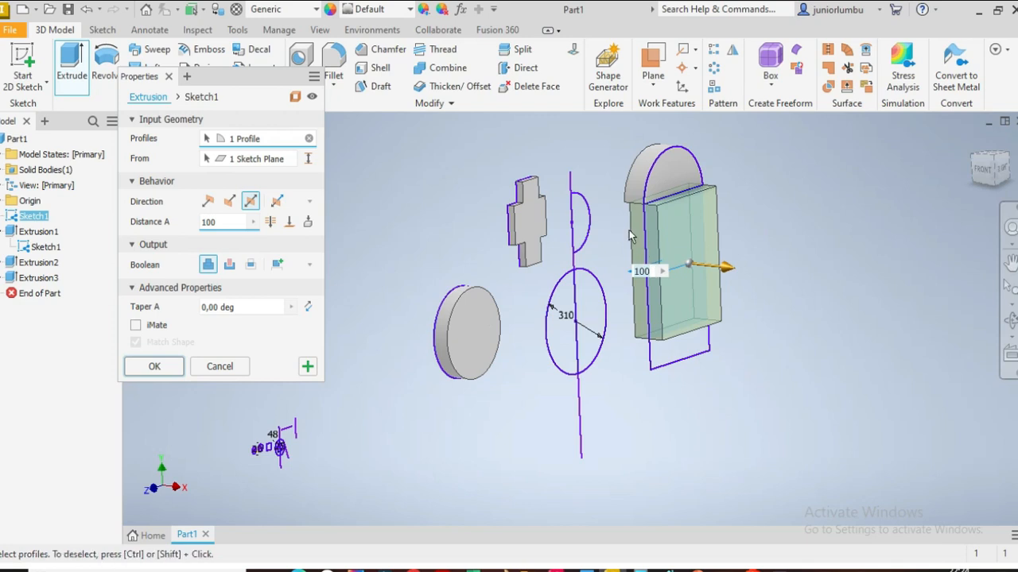
scroll(736, 208, up, 3)
scroll(713, 193, down, 4)
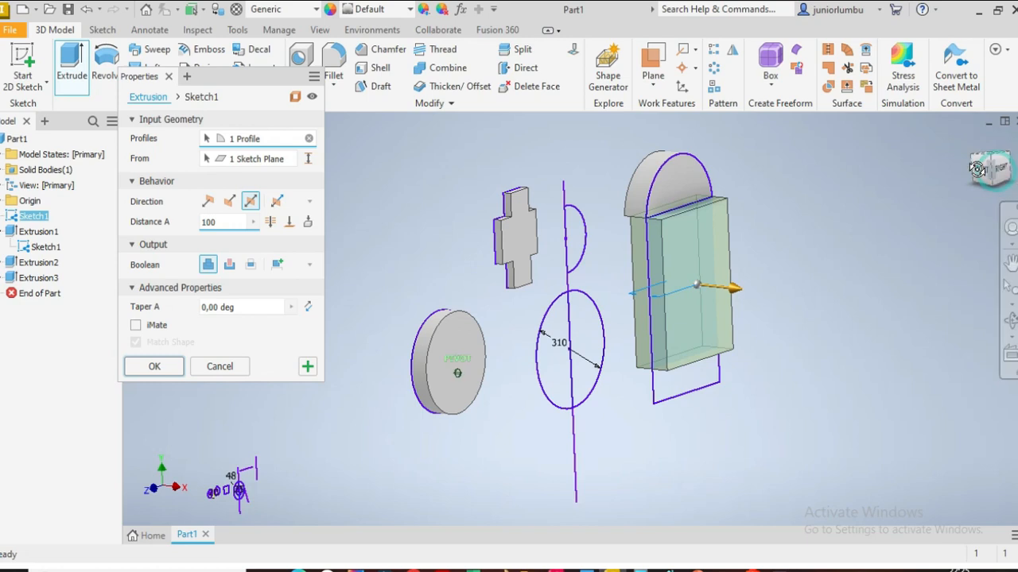
drag(977, 170, 987, 169)
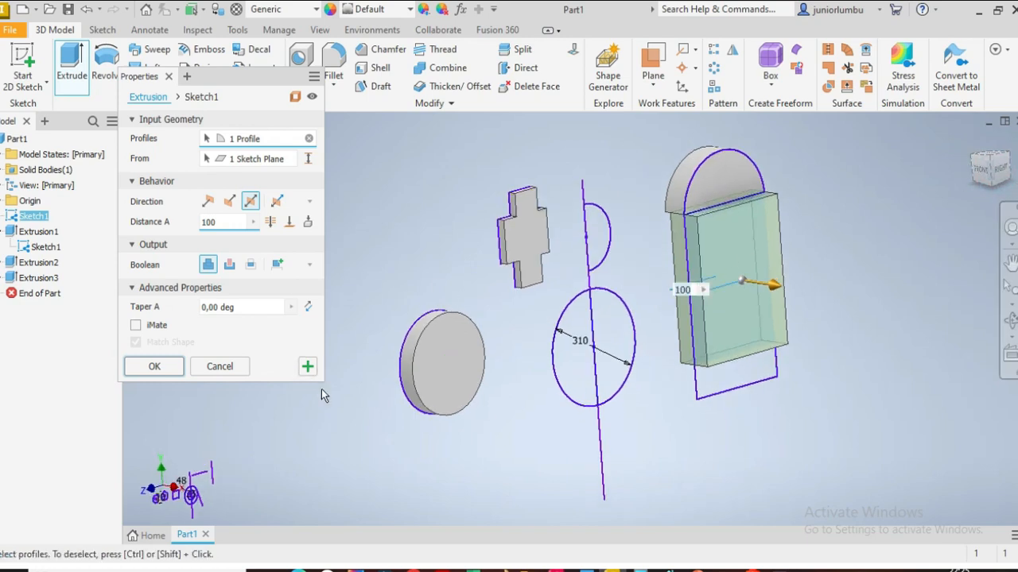
click(307, 367)
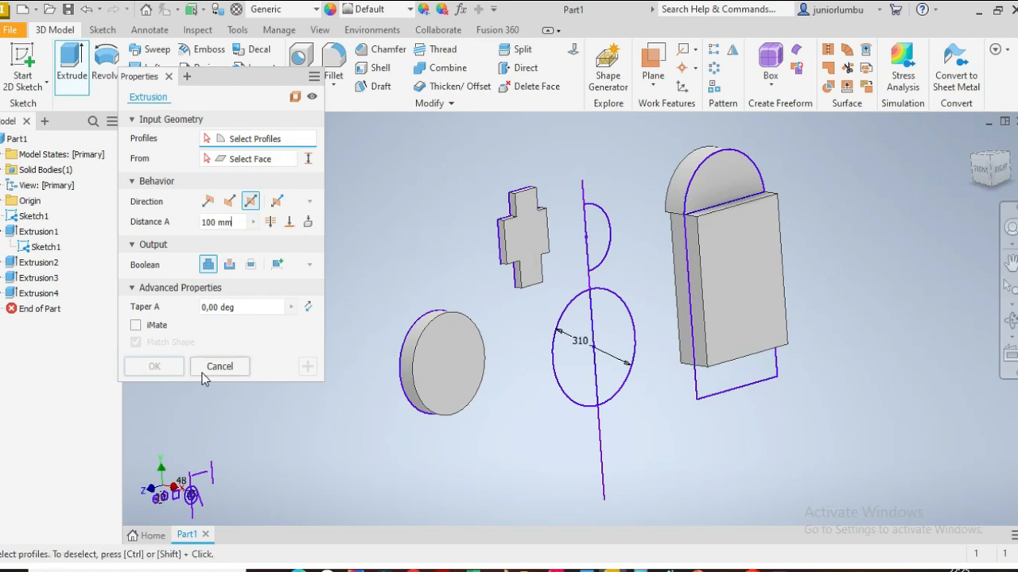
Step: Extrude the tall shape's bottom rectangle asymmetrically, 100 mm in one direction and 50 mm in the other
click(725, 388)
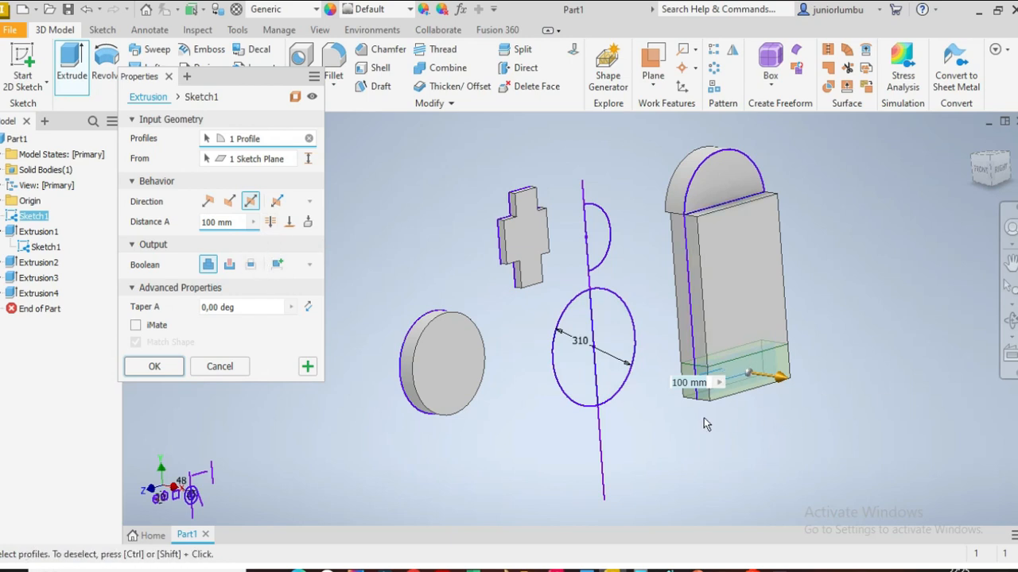
click(276, 201)
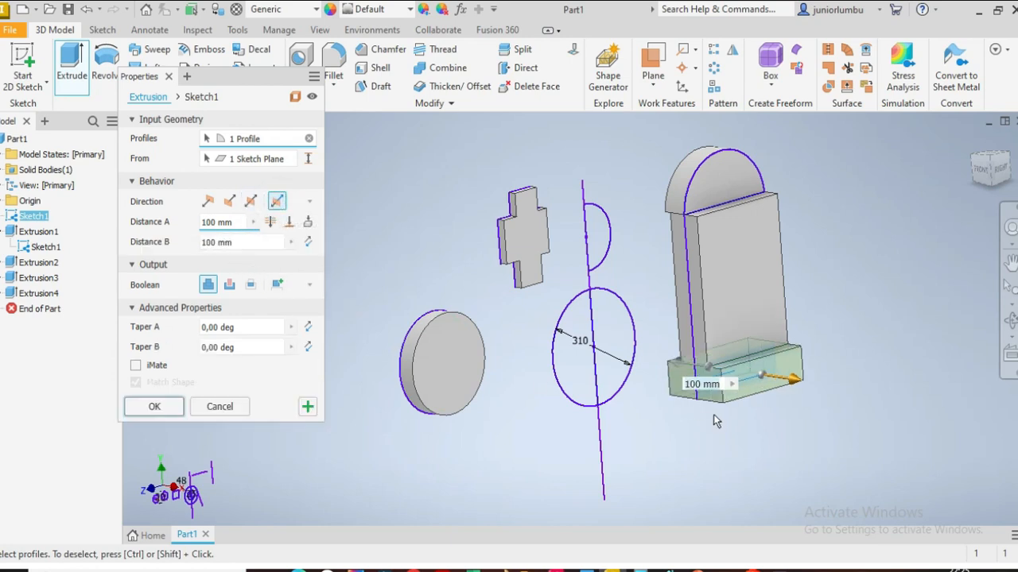
click(245, 242)
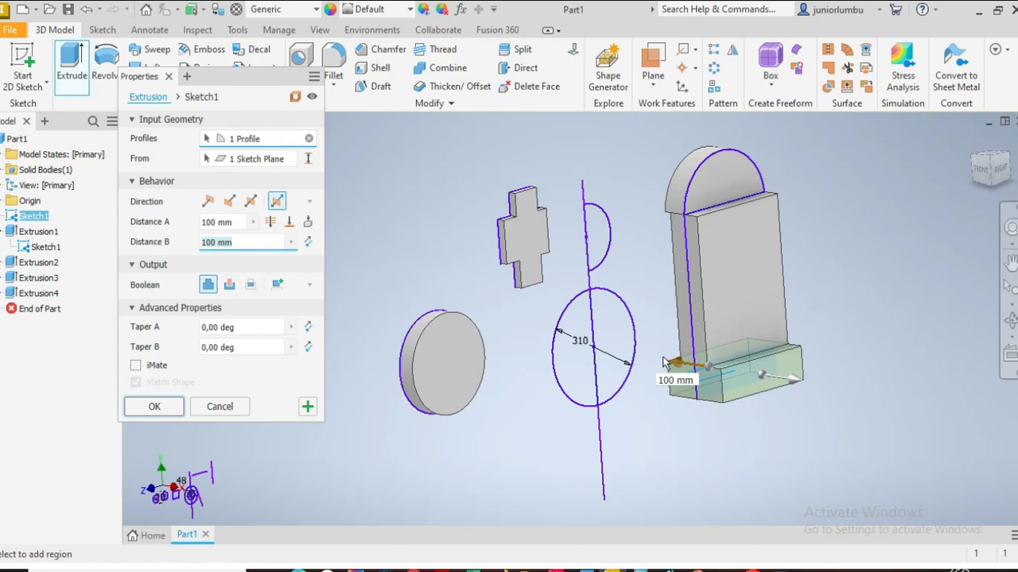
text(50)
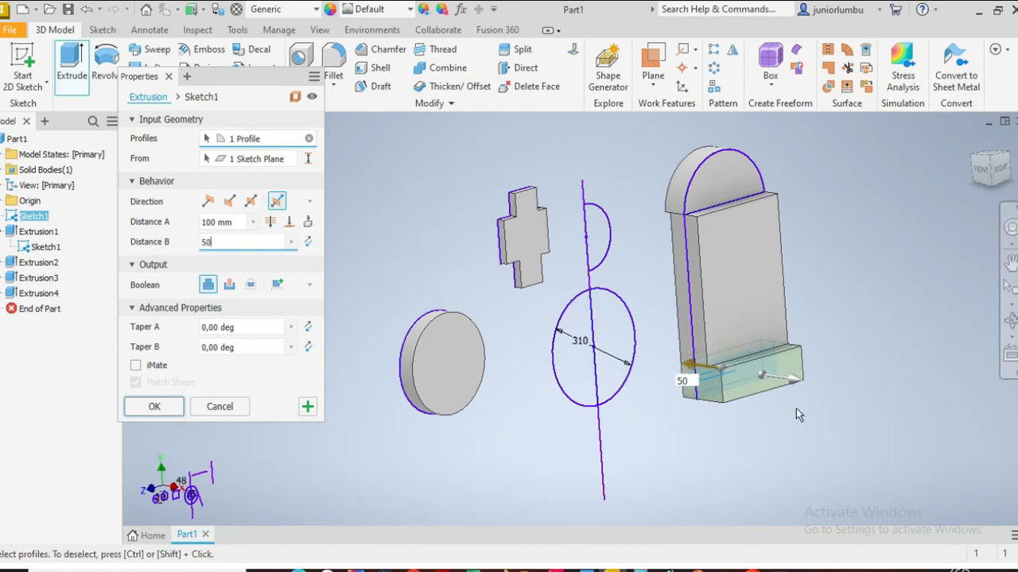
mouse_move(995, 180)
mouse_down()
mouse_move(996, 199)
mouse_move(996, 180)
mouse_move(1008, 186)
mouse_up()
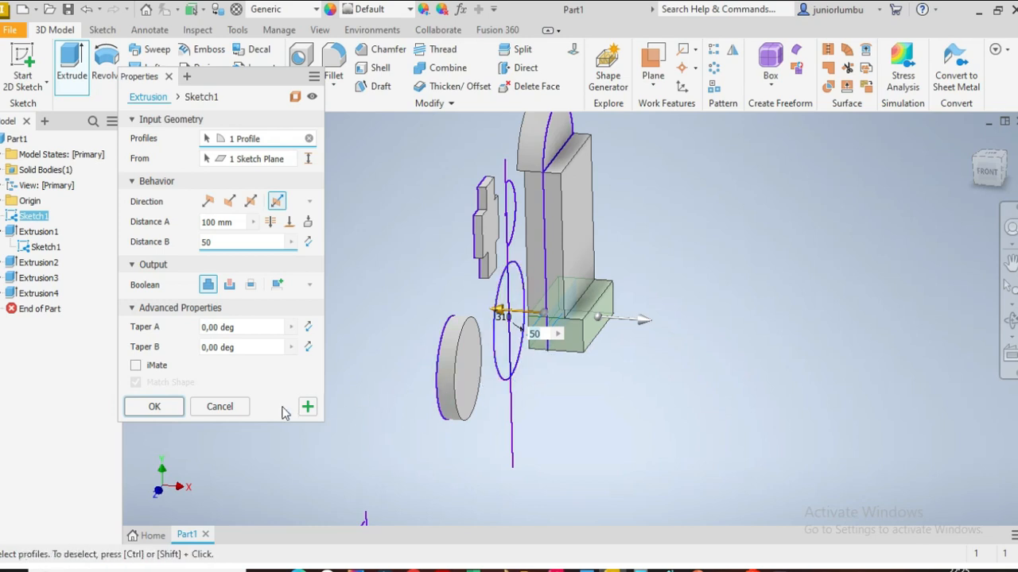
click(155, 407)
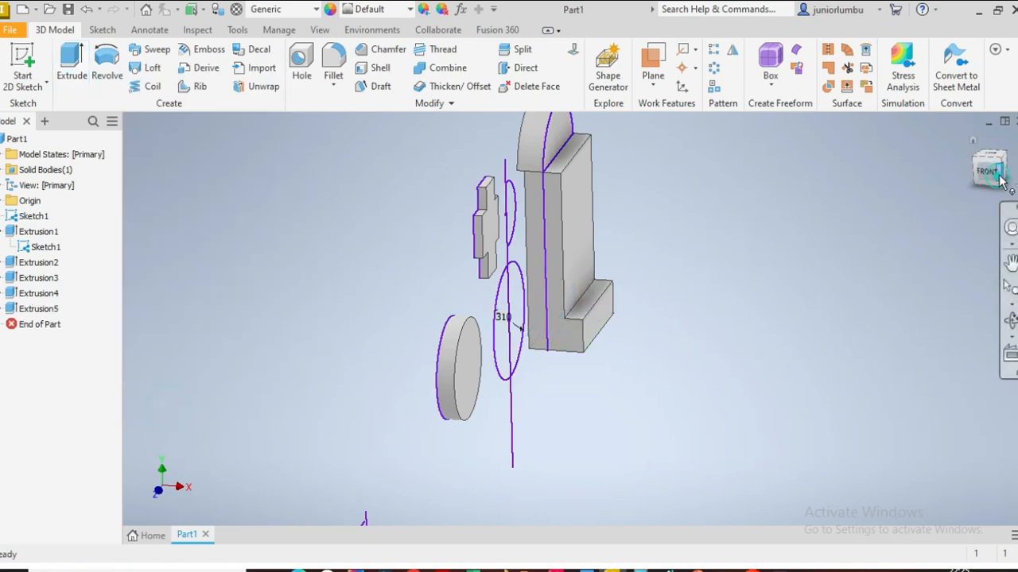
Step: Revolve the small half-circle 360° about the vertical line and apply it, keeping Revolve open
click(1000, 180)
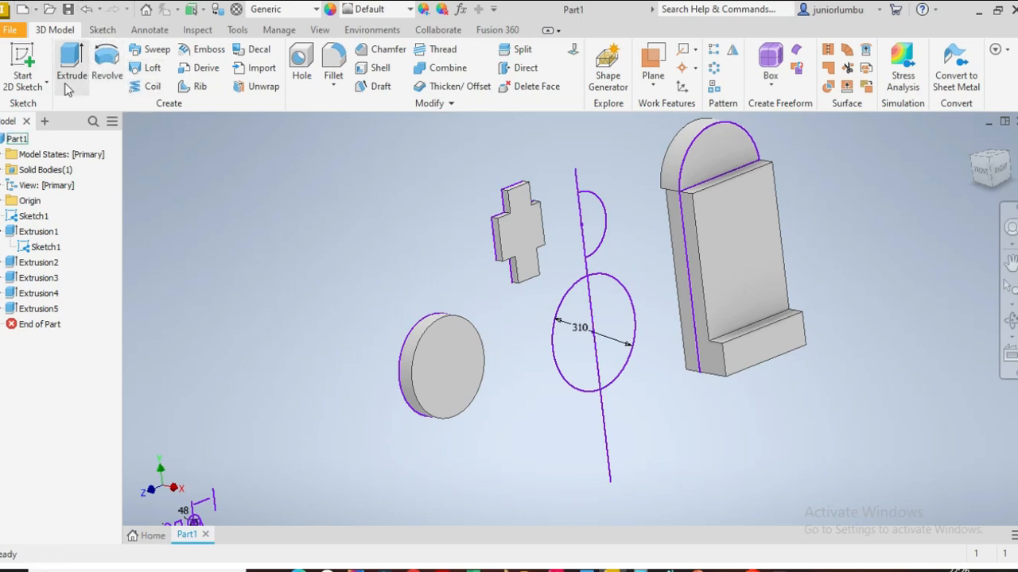
click(108, 64)
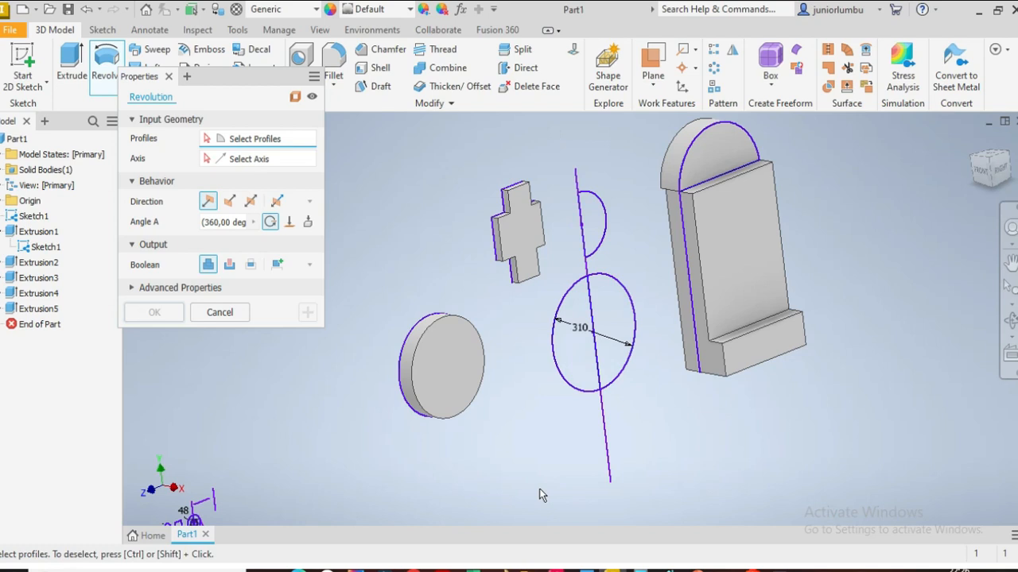
click(598, 221)
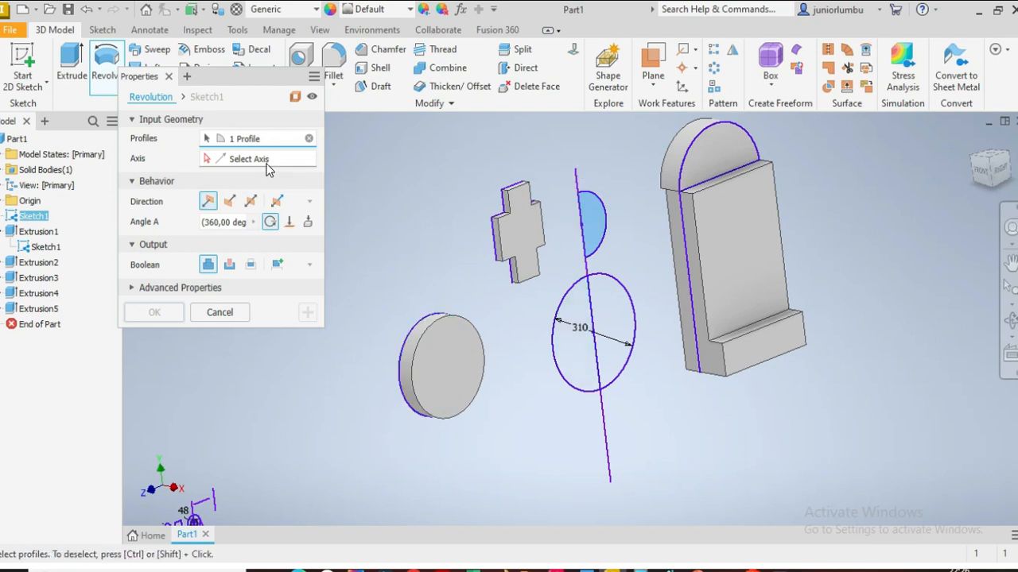
click(607, 463)
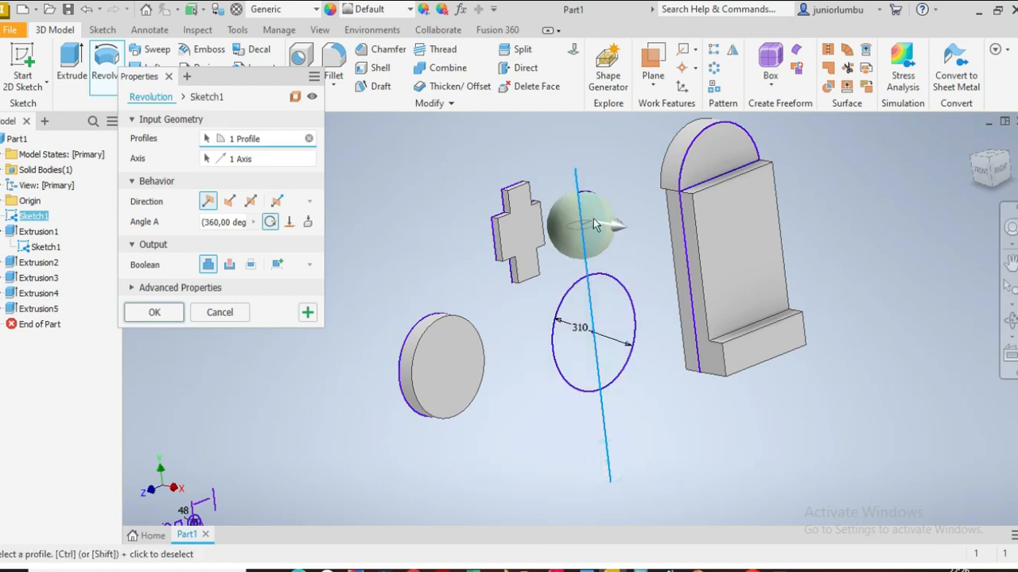
drag(983, 170, 982, 173)
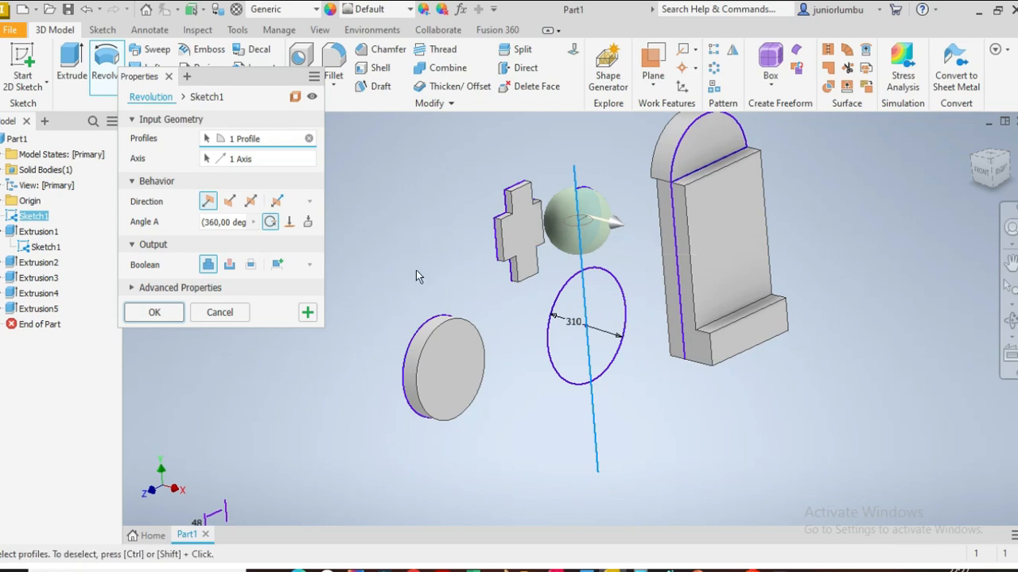
click(306, 312)
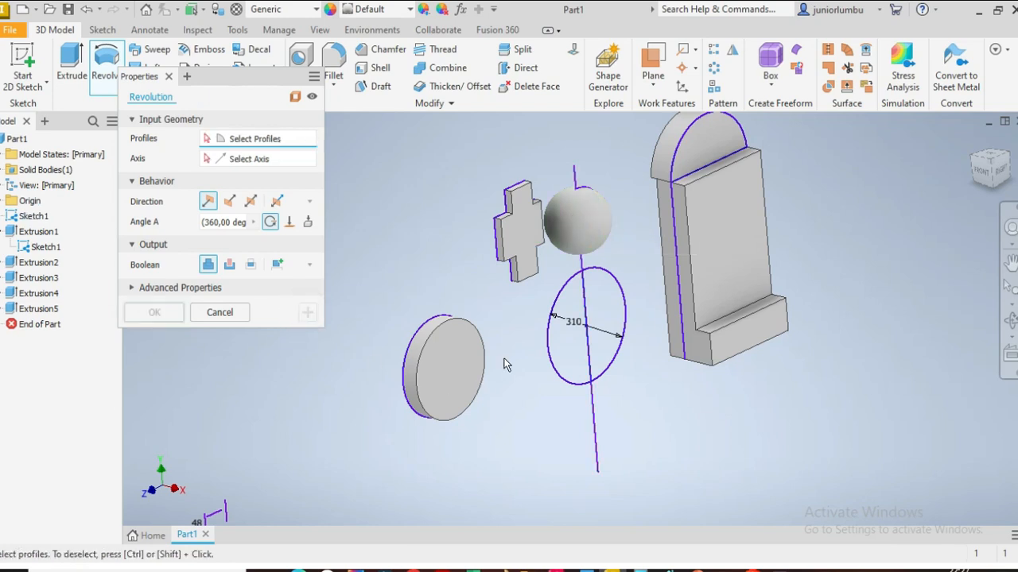
Step: Revolve the left half of the 310 circle about the vertical line into a sphere
click(569, 352)
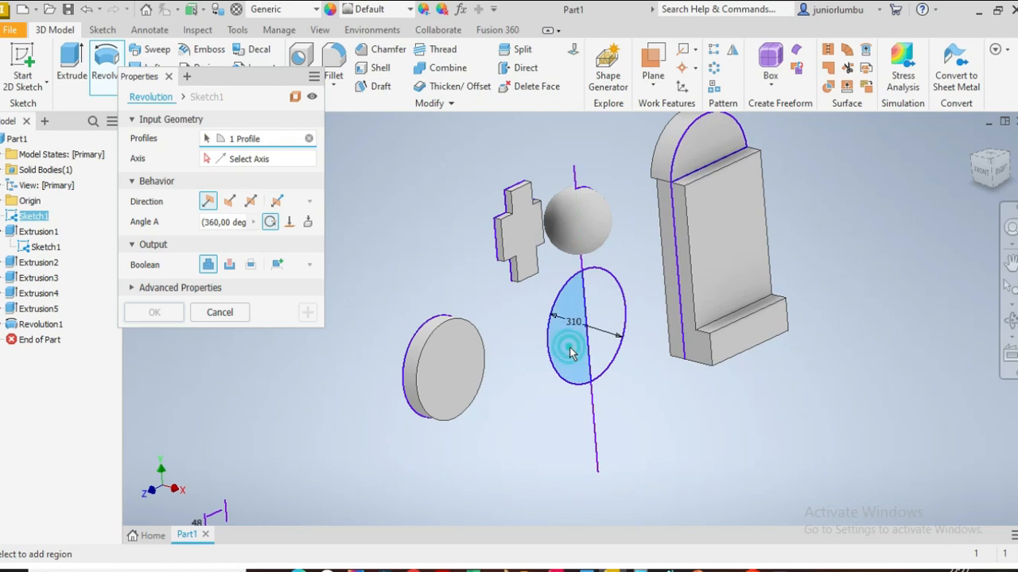
click(267, 159)
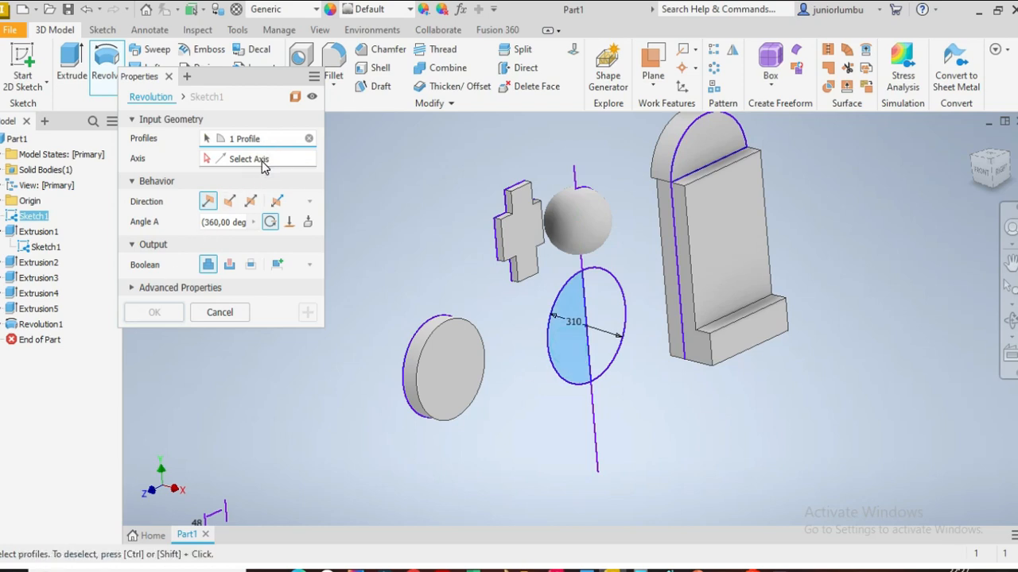
click(589, 446)
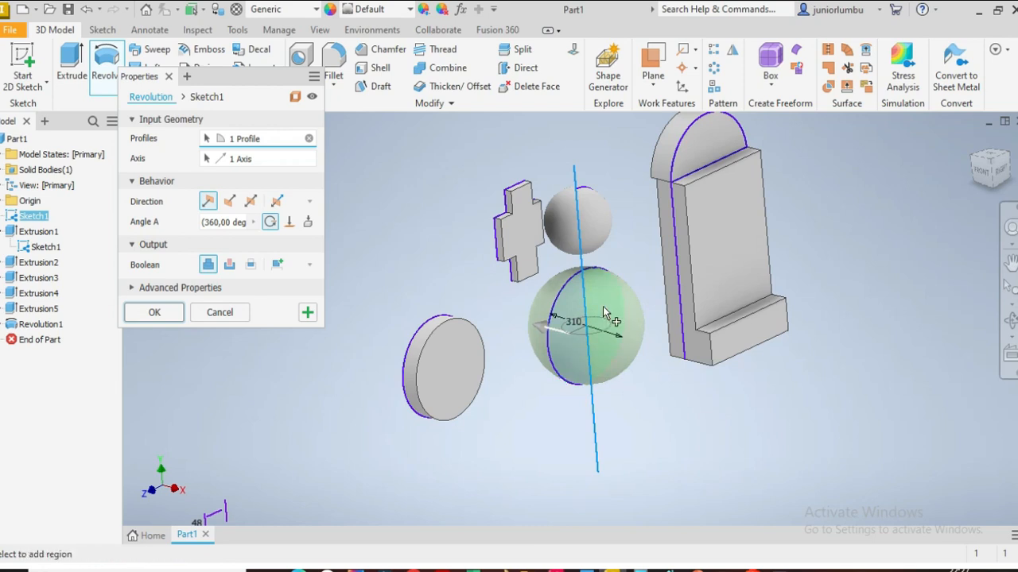
click(150, 313)
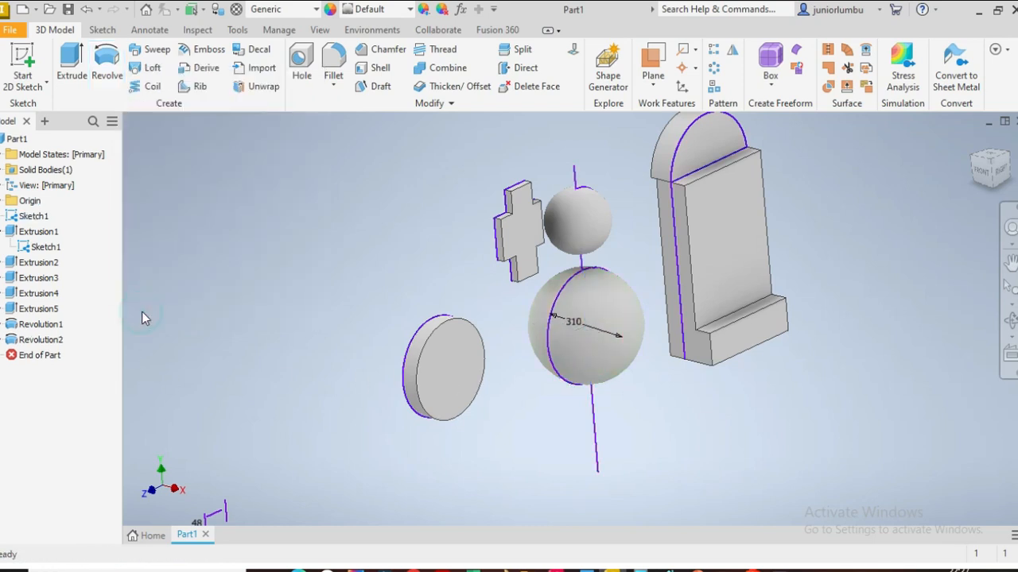
Step: Hide Sketch1 under Extrusion1 in the model
click(998, 175)
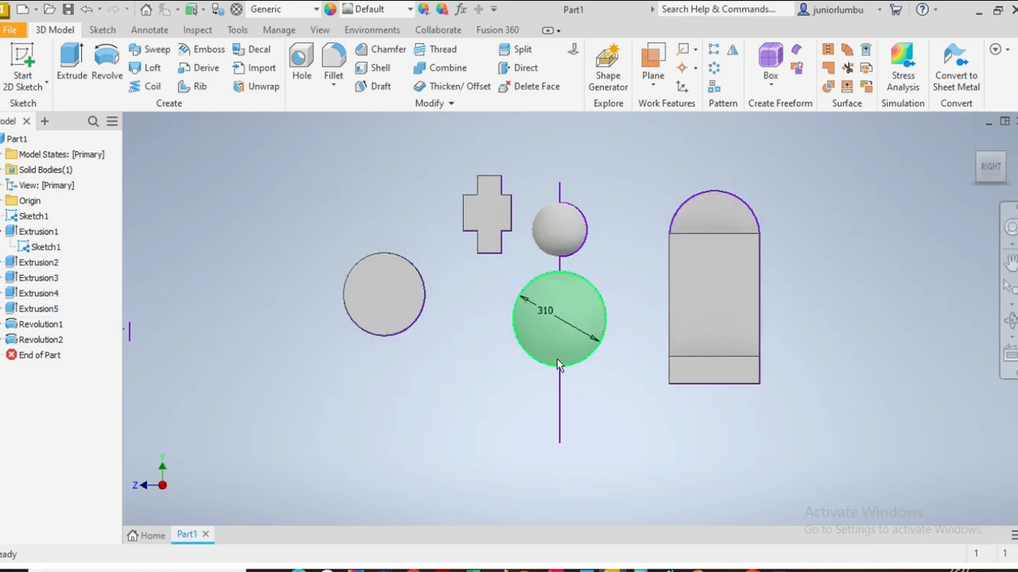
right_click(50, 251)
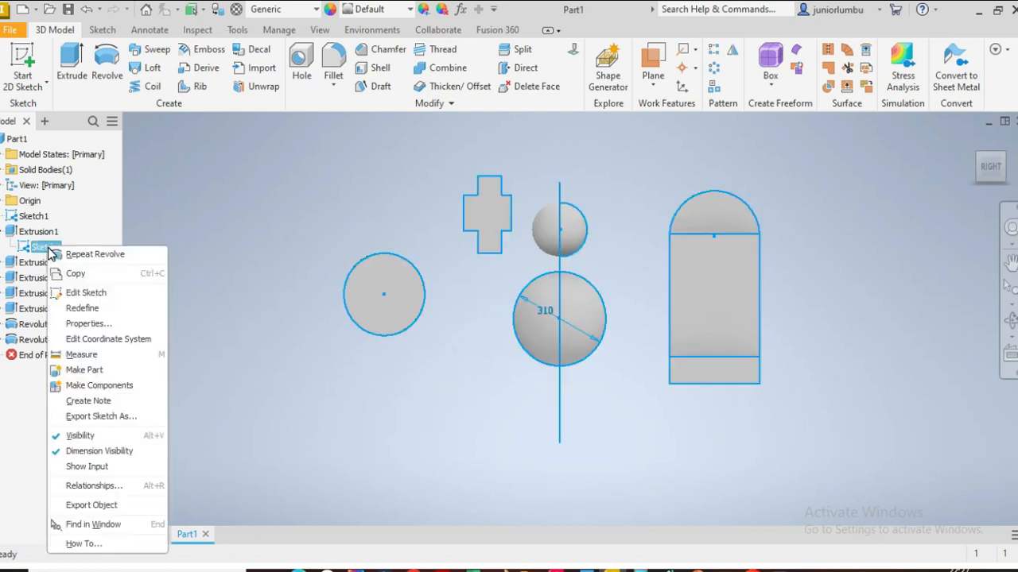
click(97, 438)
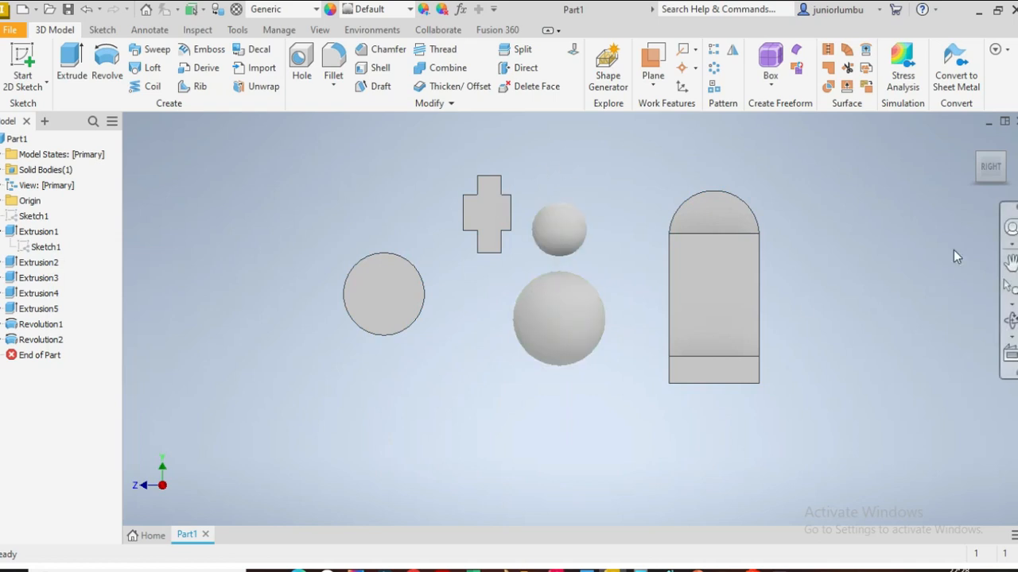
click(986, 181)
mouse_move(986, 181)
mouse_down()
mouse_move(986, 219)
mouse_move(983, 179)
mouse_move(944, 155)
mouse_move(1005, 180)
mouse_move(980, 198)
mouse_move(978, 173)
mouse_move(975, 191)
mouse_up()
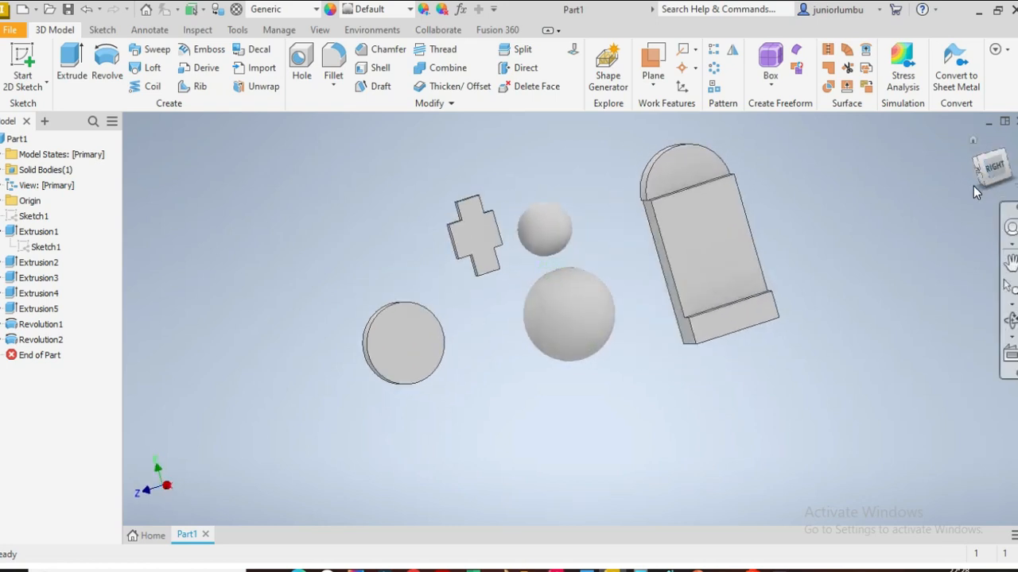
click(989, 177)
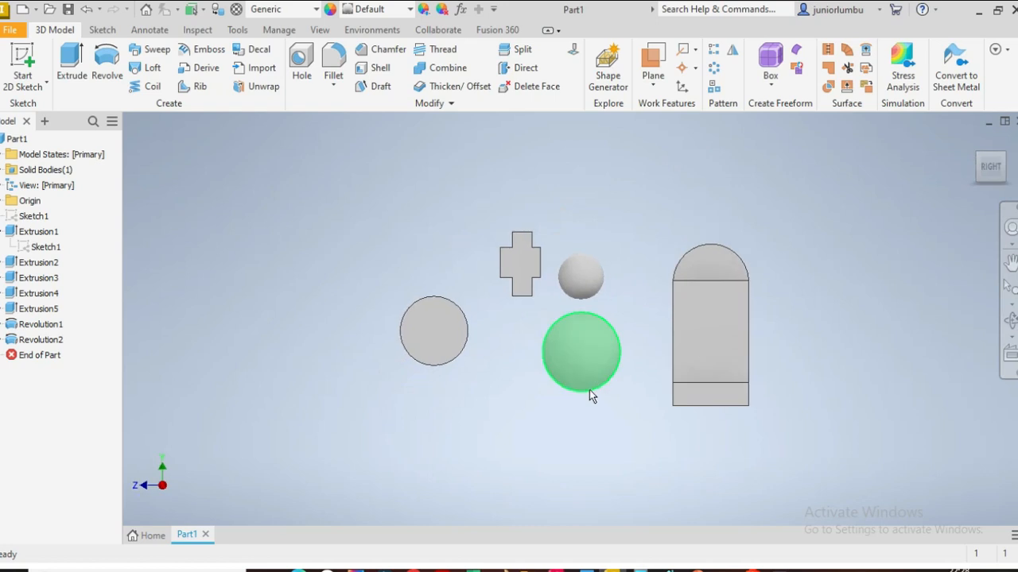
scroll(621, 397, up, 3)
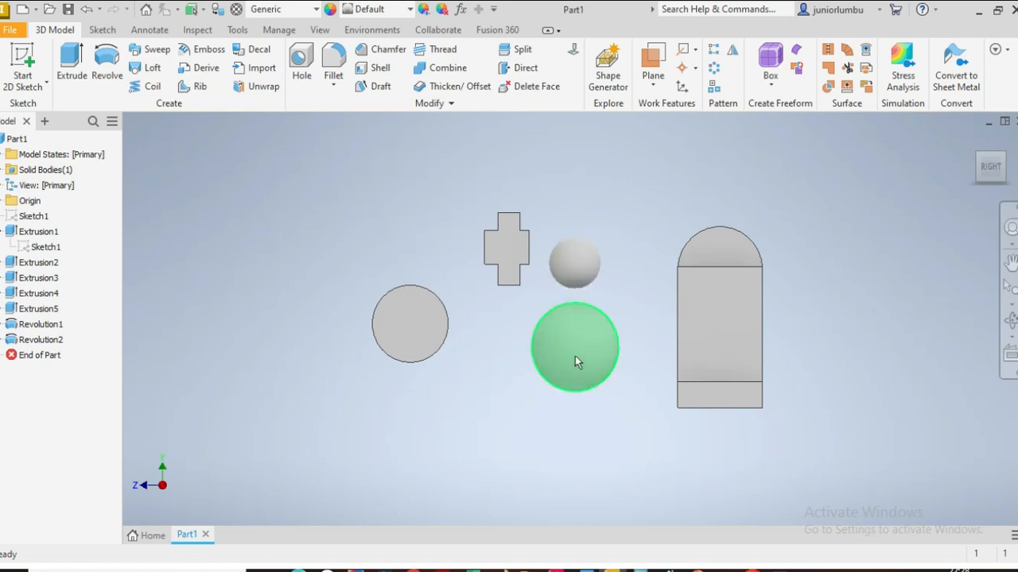
Step: Open Sketch1 for editing and try to dimension the small half-circle's arc
right_click(45, 252)
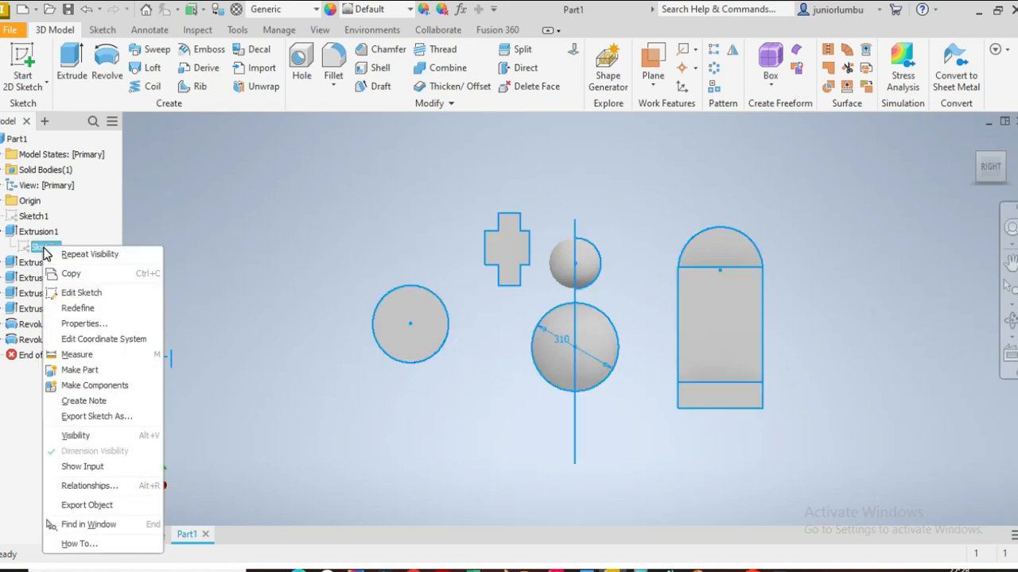
click(103, 299)
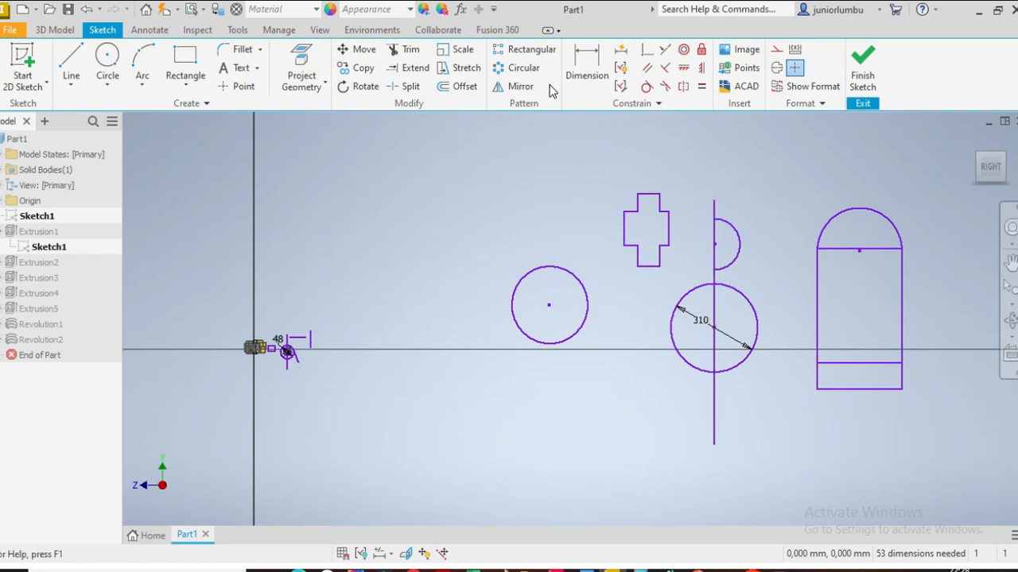
click(575, 77)
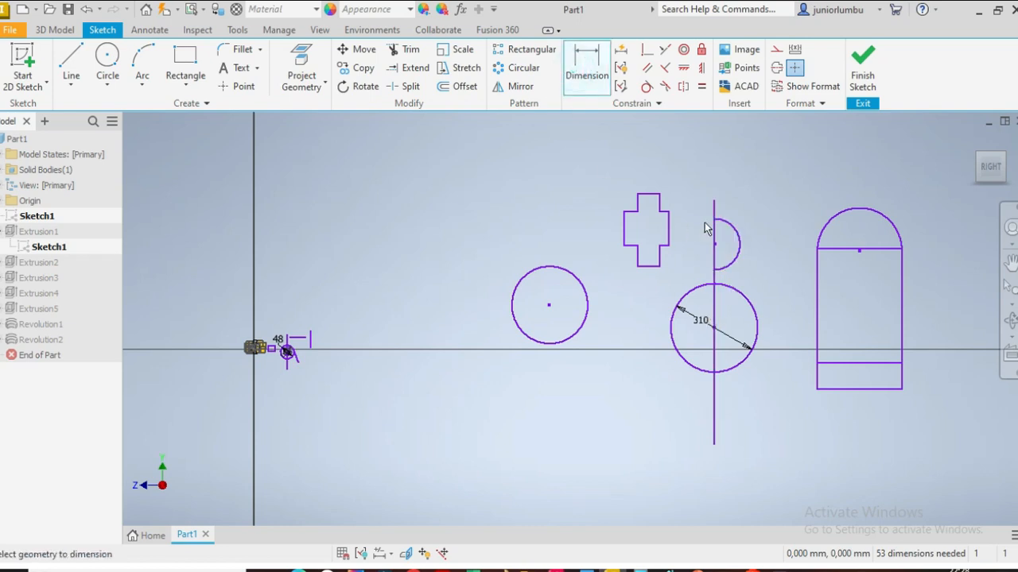
click(736, 241)
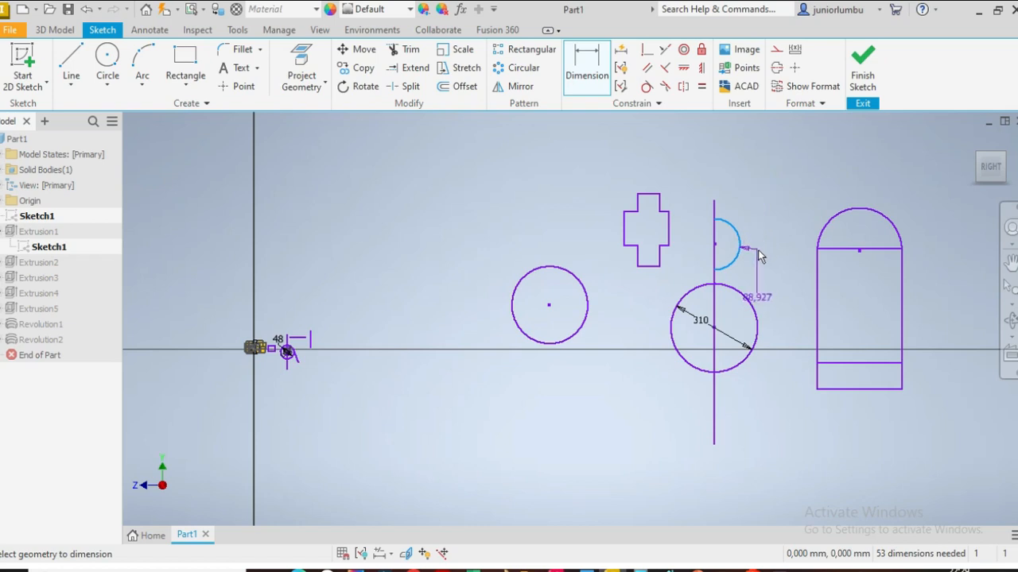
key(Escape)
click(587, 79)
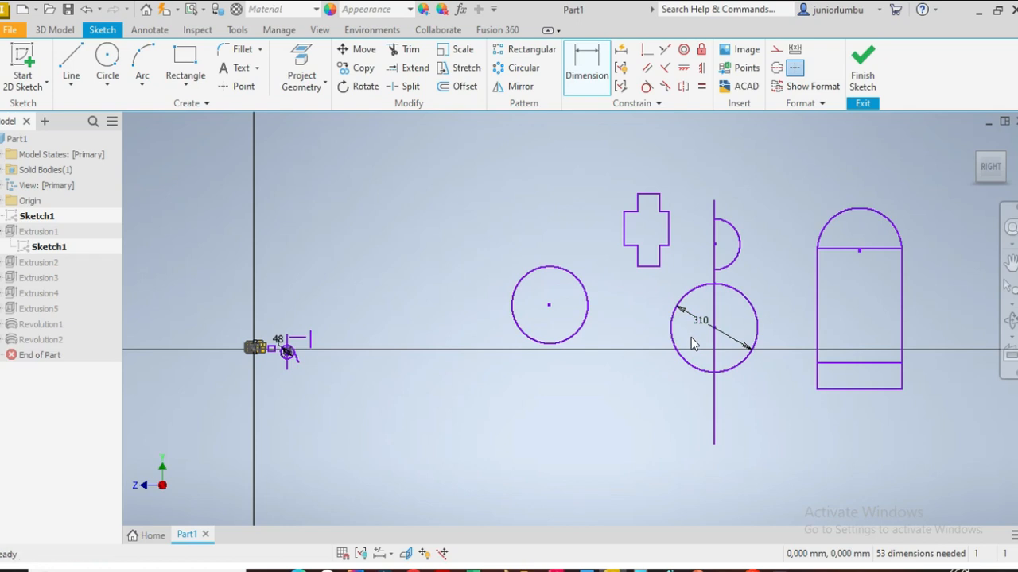
key(Escape)
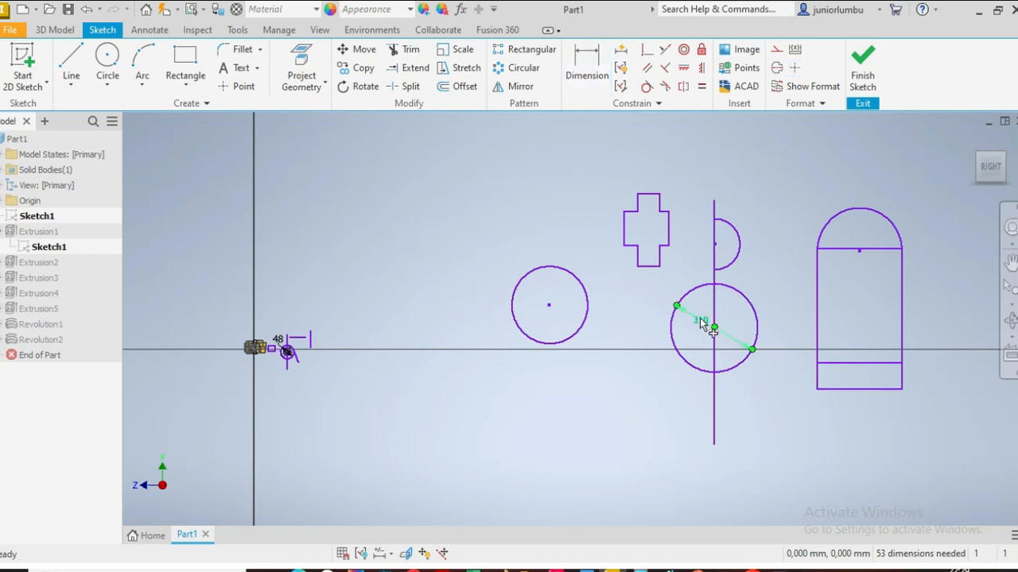
Step: Set the large circle's diameter dimension to 177.8 mm and finish the sketch
double_click(702, 323)
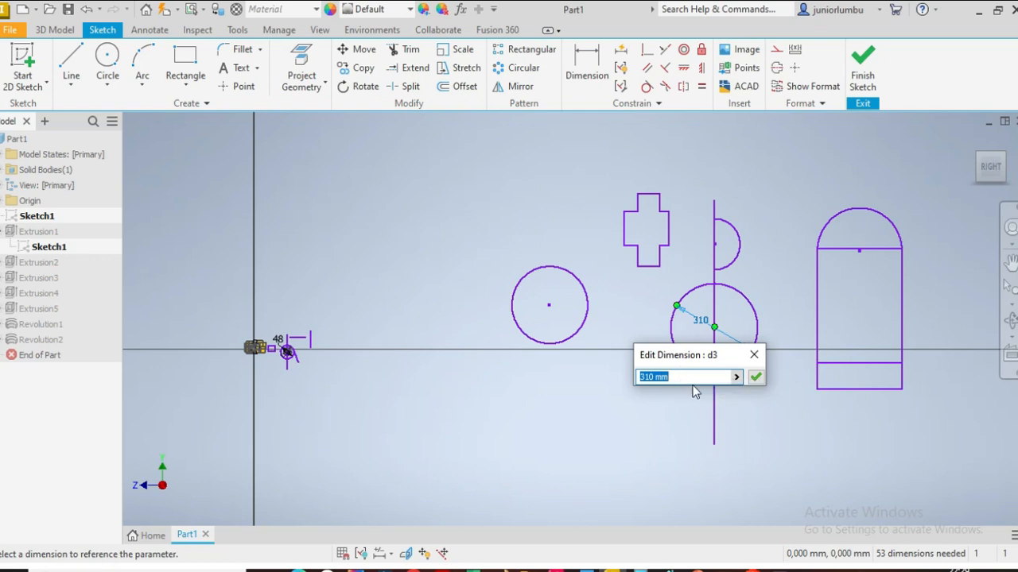
text(1)
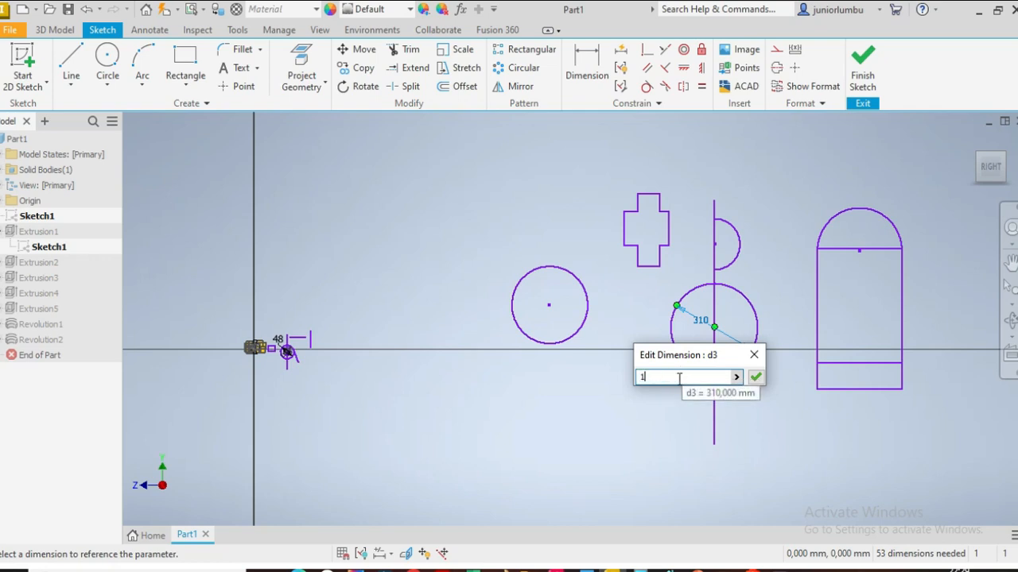
text(77.)
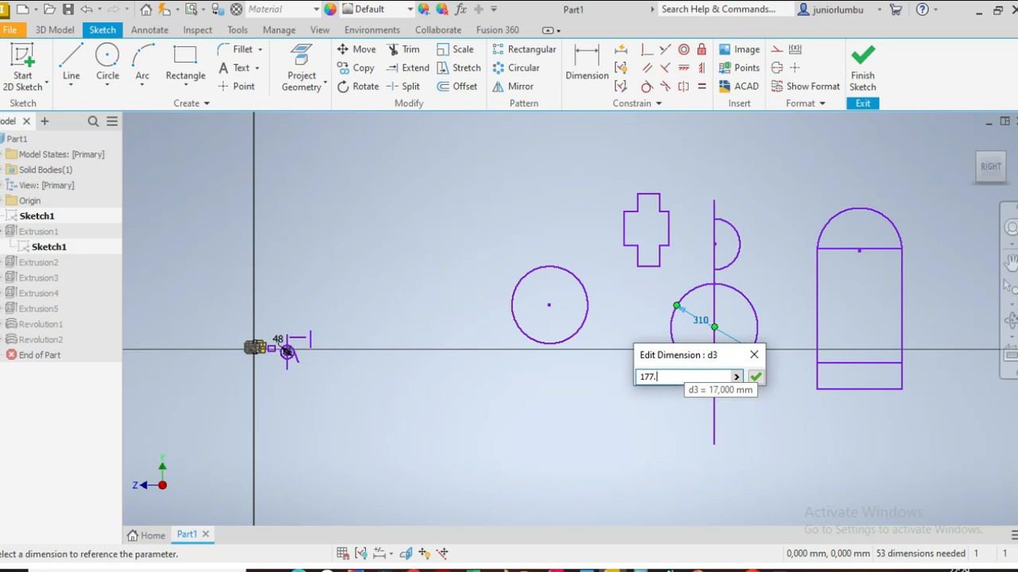
text(8)
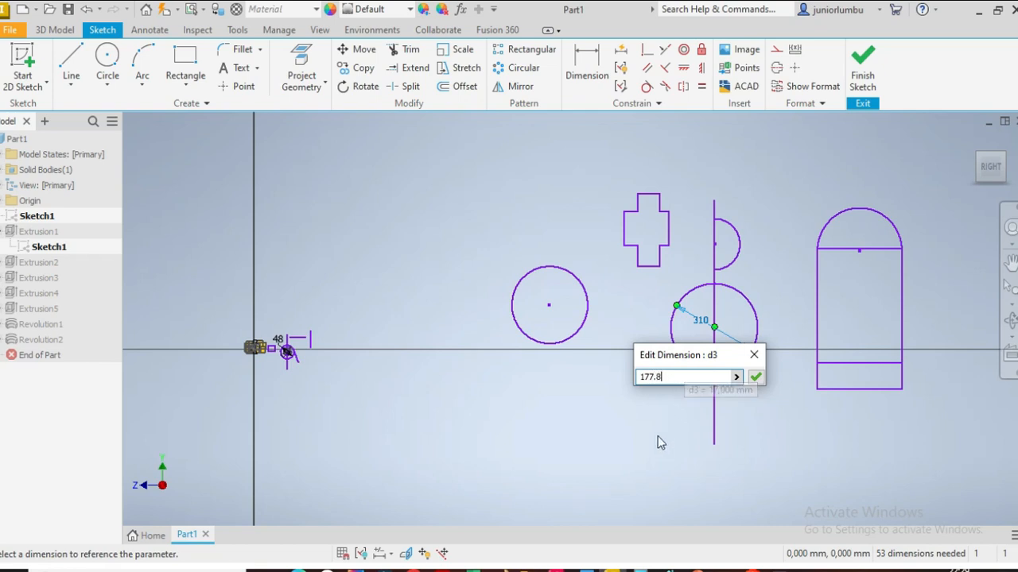
click(755, 378)
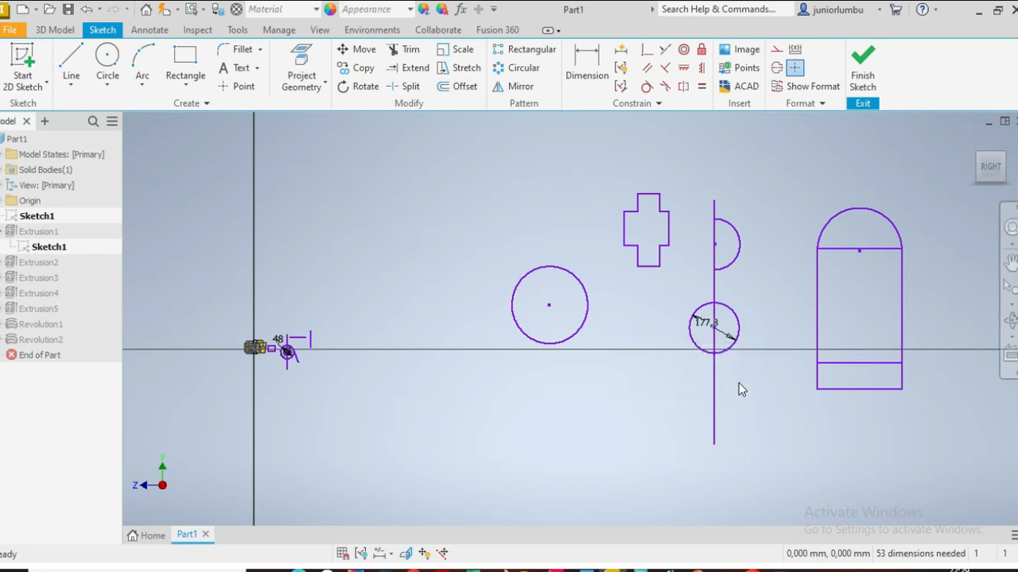
click(861, 65)
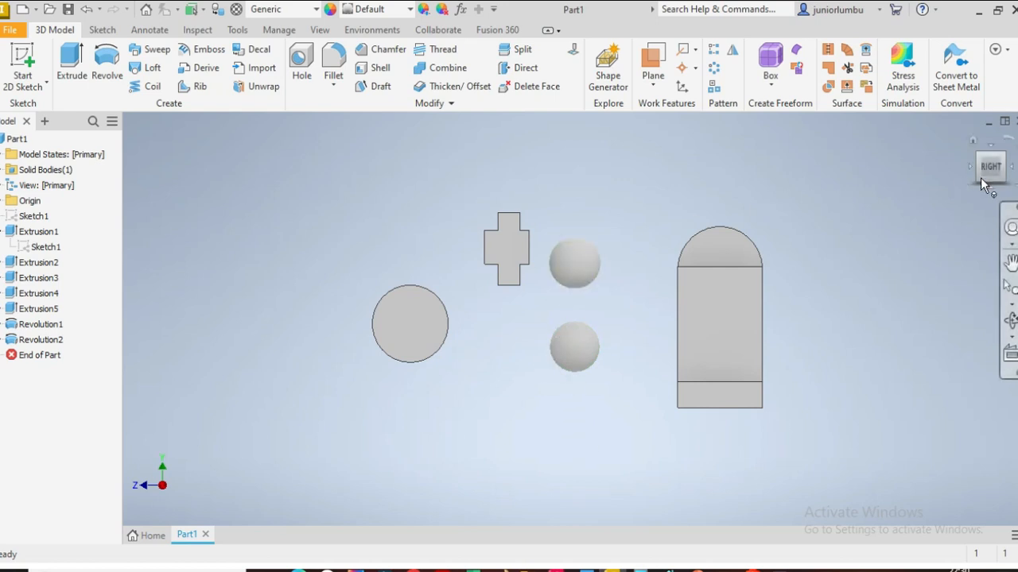
Step: Undo the sketch finish and the diameter change, then finish the sketch again
mouse_move(989, 179)
mouse_down()
mouse_move(977, 177)
mouse_move(1013, 172)
mouse_move(985, 169)
mouse_move(986, 191)
mouse_move(990, 157)
mouse_move(992, 193)
mouse_move(989, 172)
mouse_up()
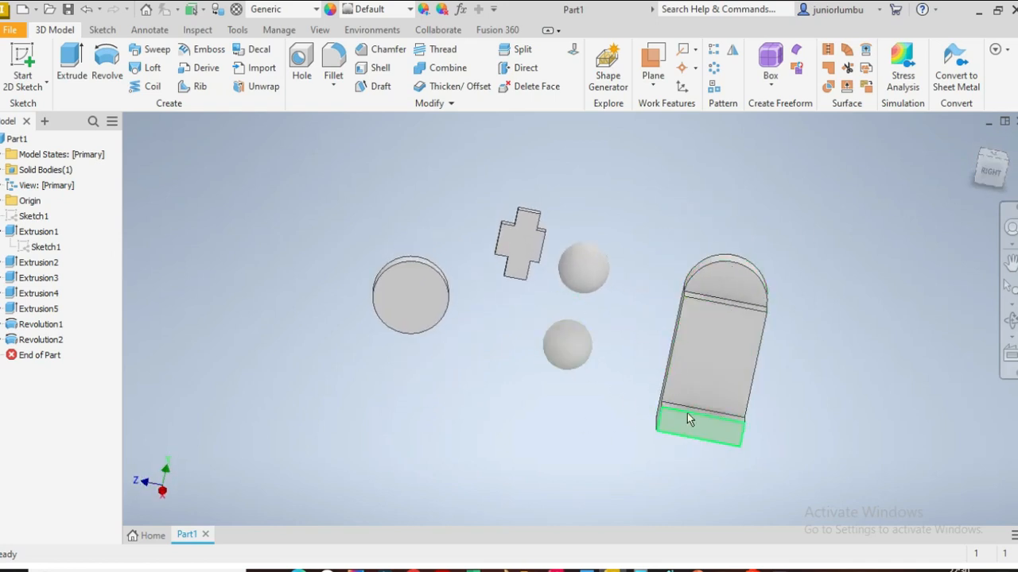
click(85, 10)
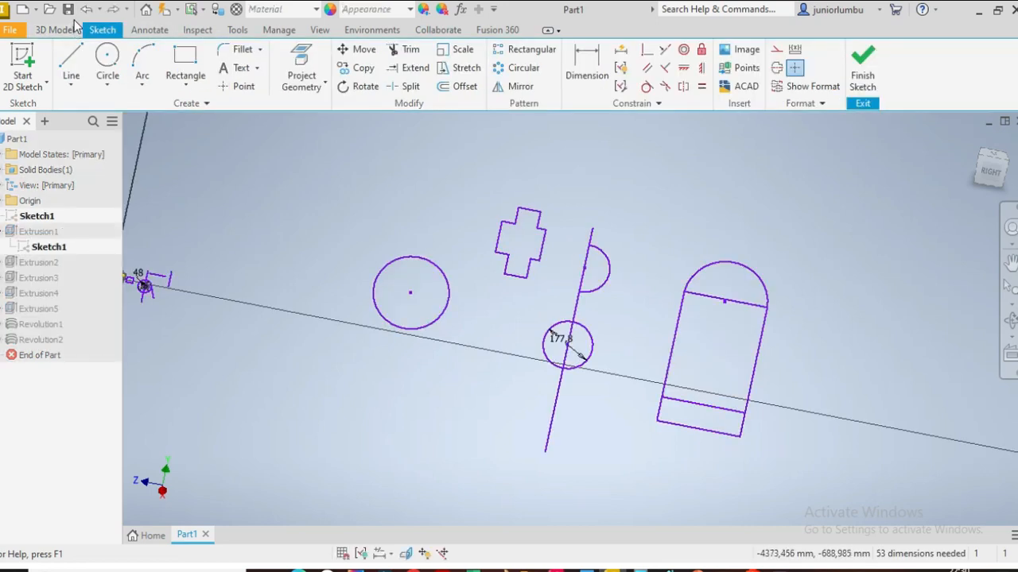
click(86, 10)
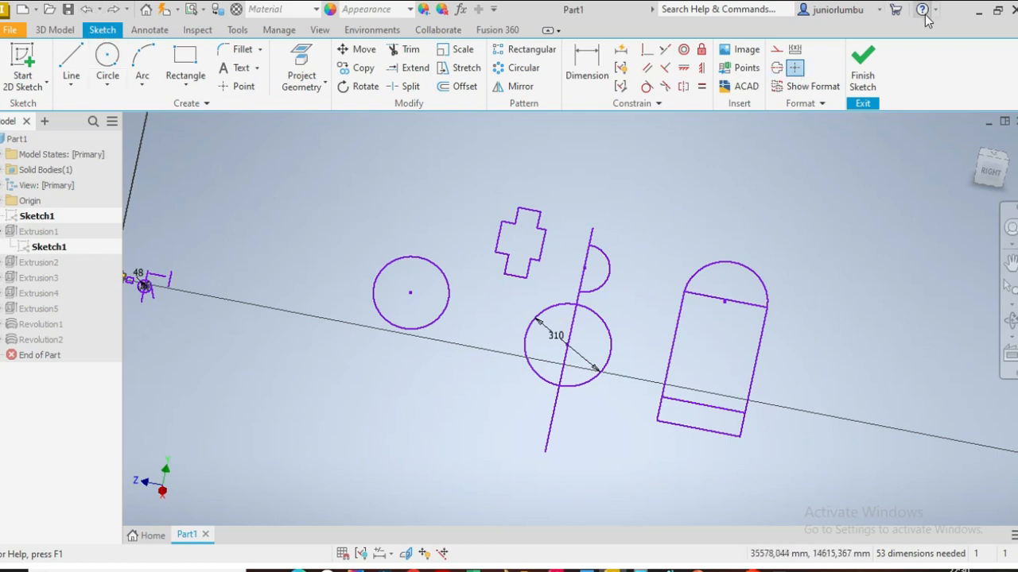
click(863, 70)
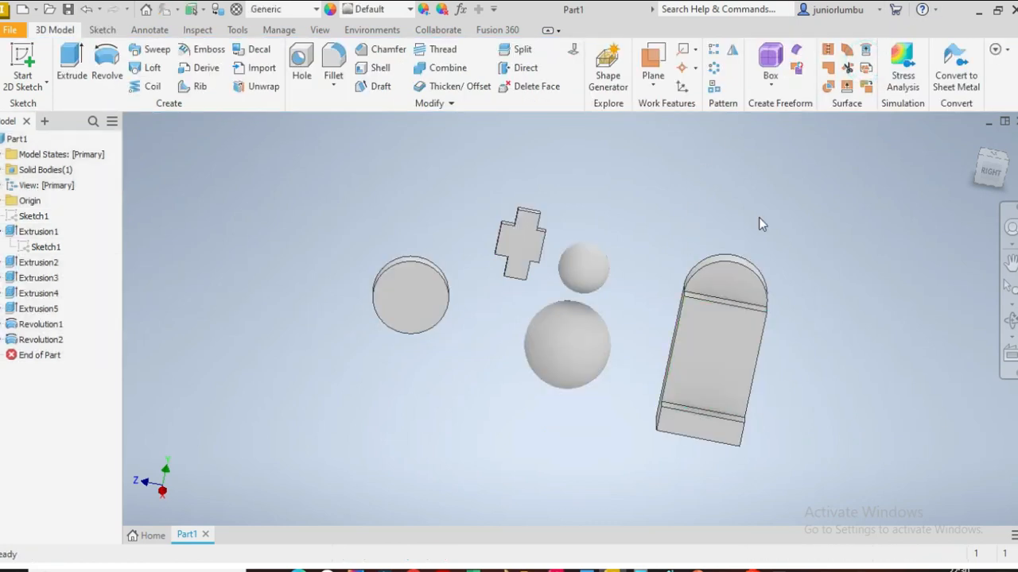
Step: Fillet the inner vertical corner edge where the tall shape meets its base step with a 25 mm radius
mouse_move(990, 173)
mouse_down()
mouse_move(997, 167)
mouse_move(988, 169)
mouse_up()
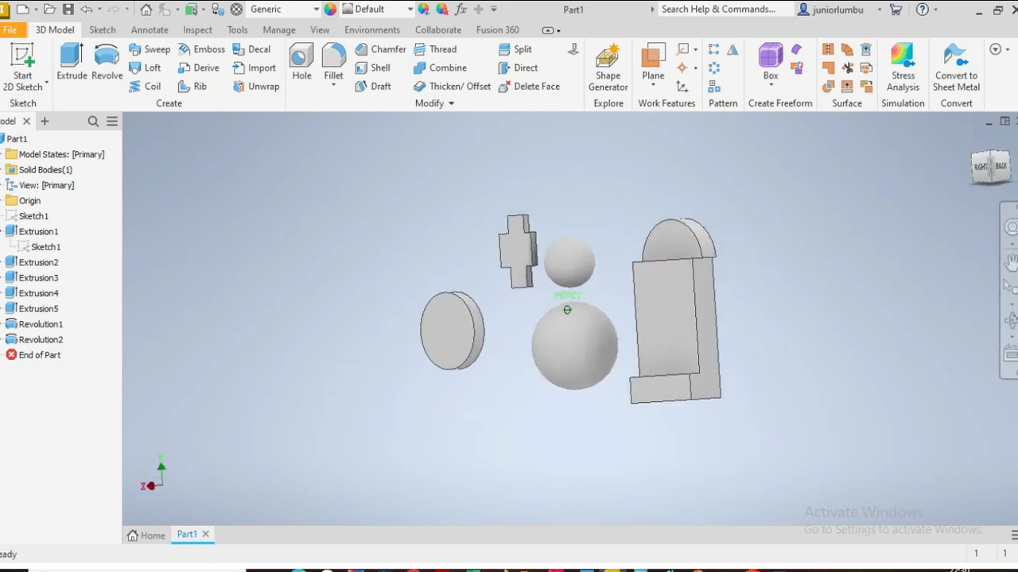
shift+middle_drag(517, 296, 623, 321)
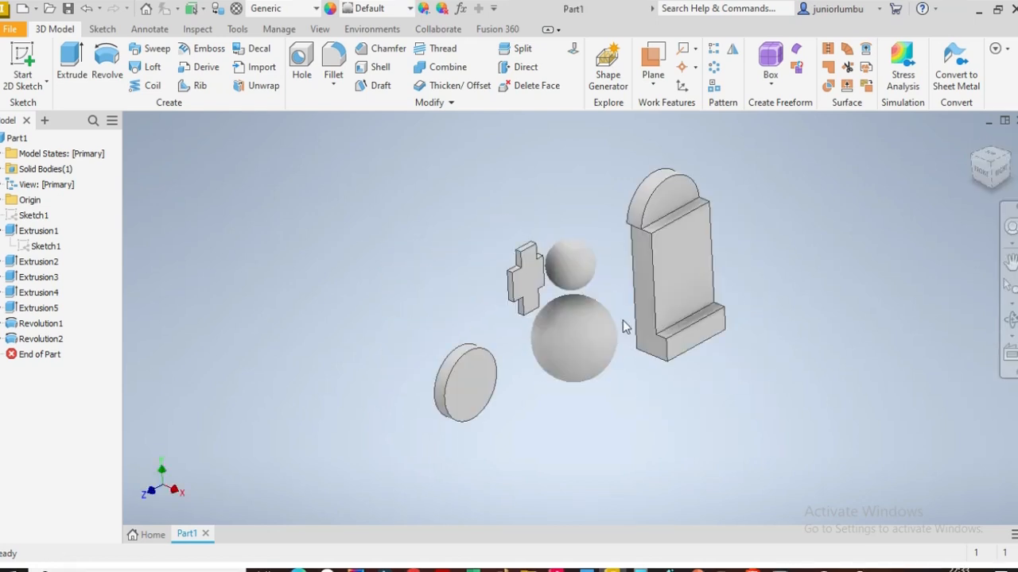
scroll(681, 335, up, 3)
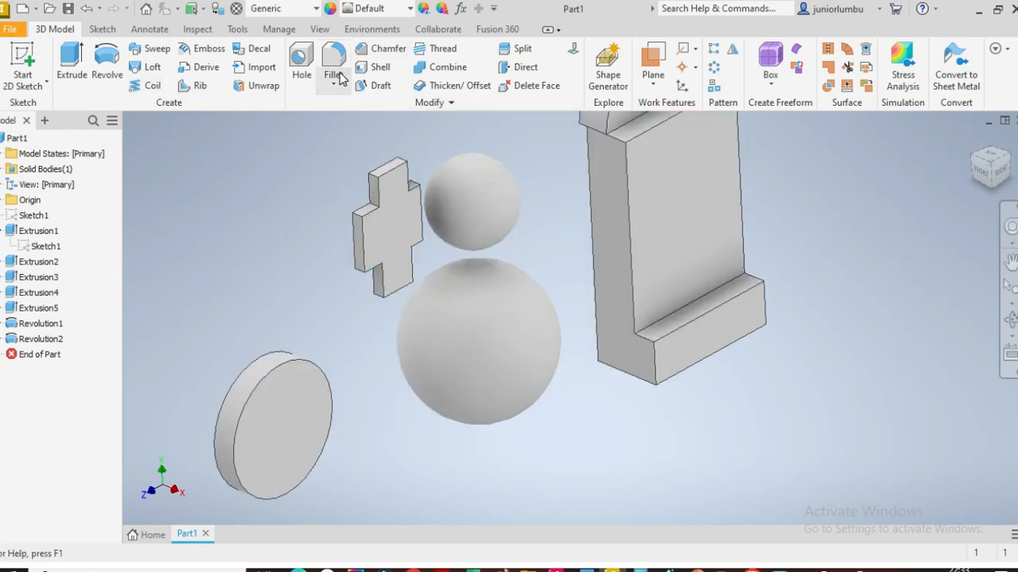
scroll(586, 239, down, 3)
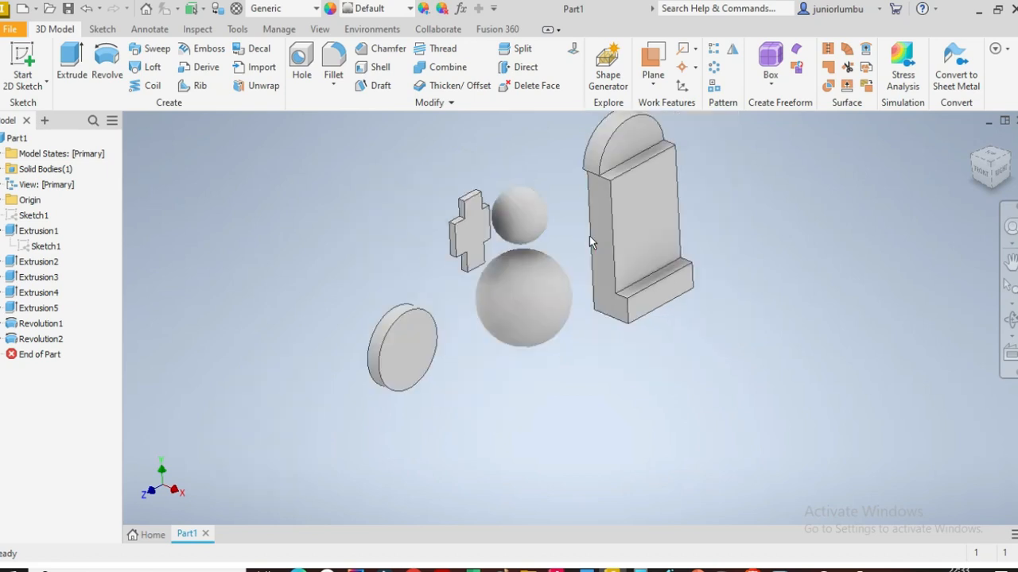
click(991, 172)
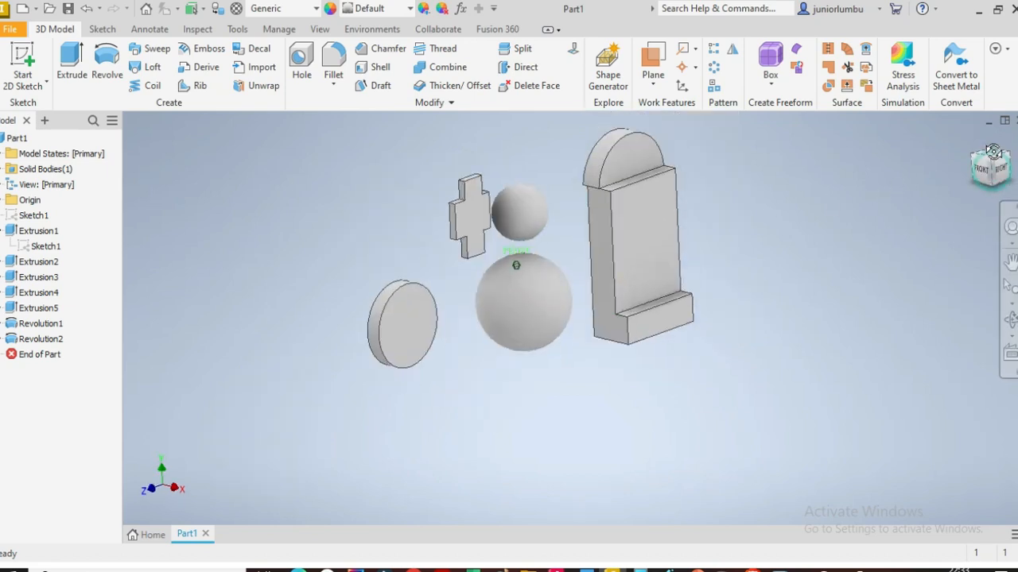
scroll(692, 350, up, 3)
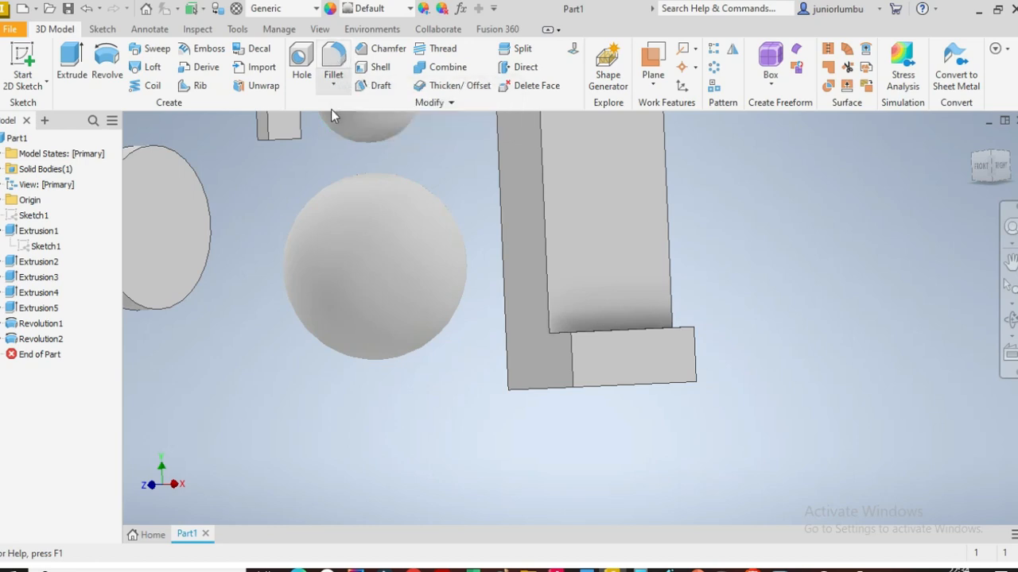
click(334, 62)
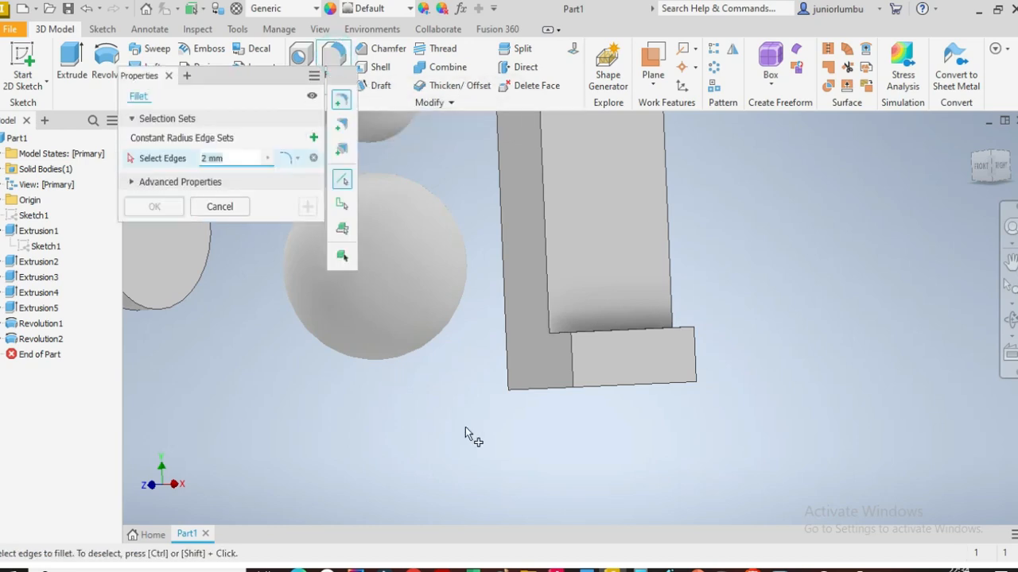
click(570, 359)
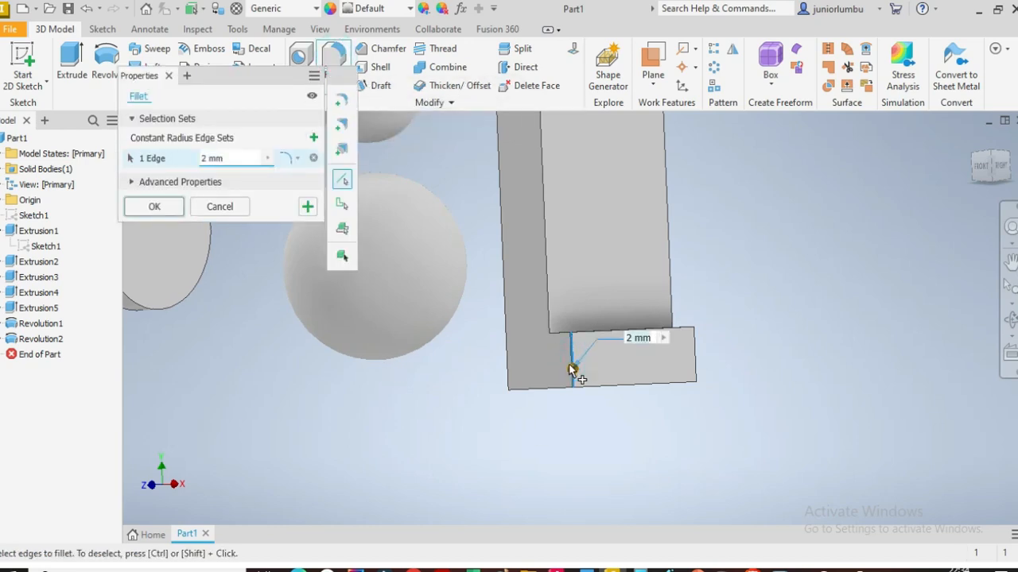
drag(989, 166, 989, 196)
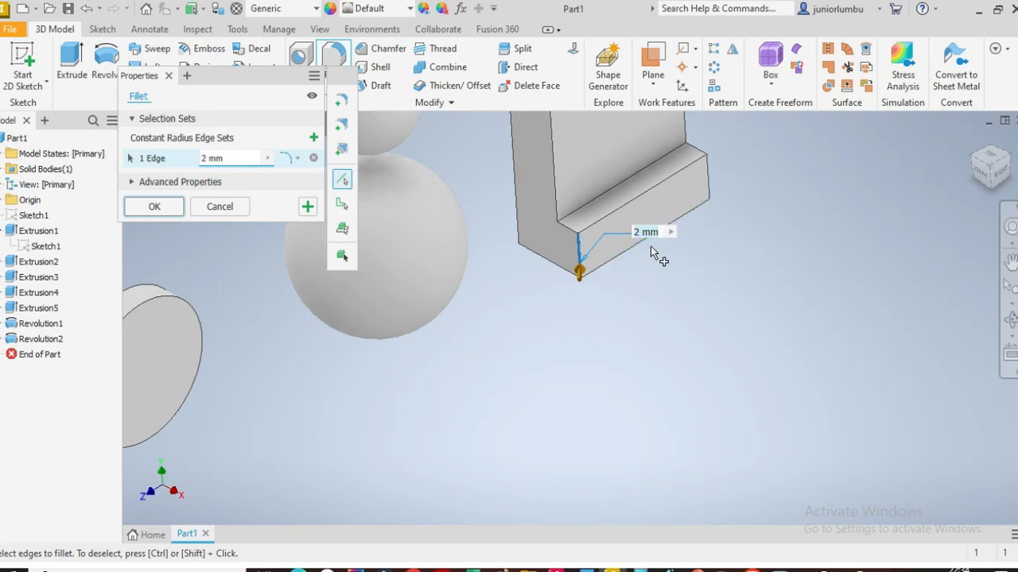
text(0)
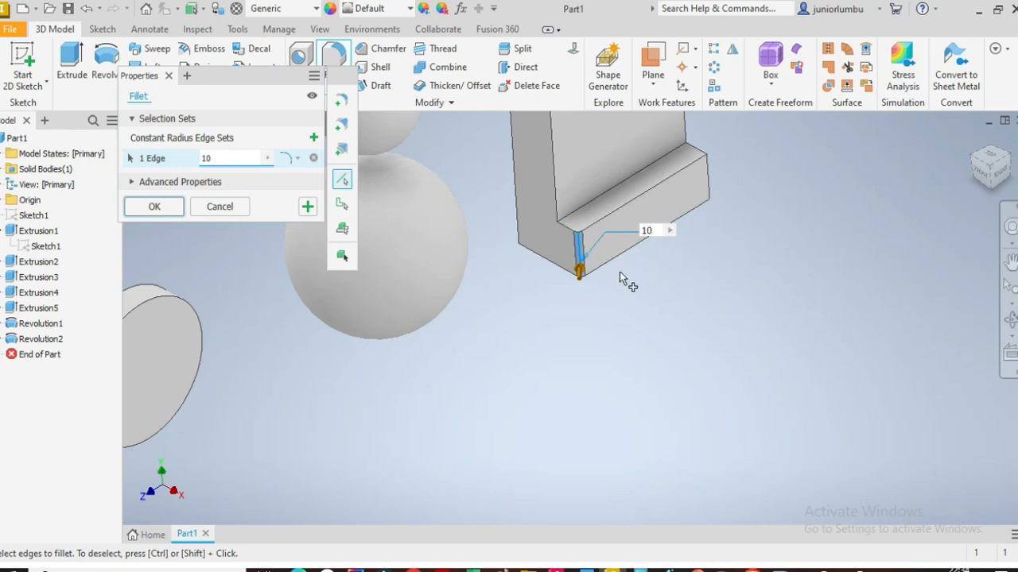
key(BackSpace)
key(BackSpace)
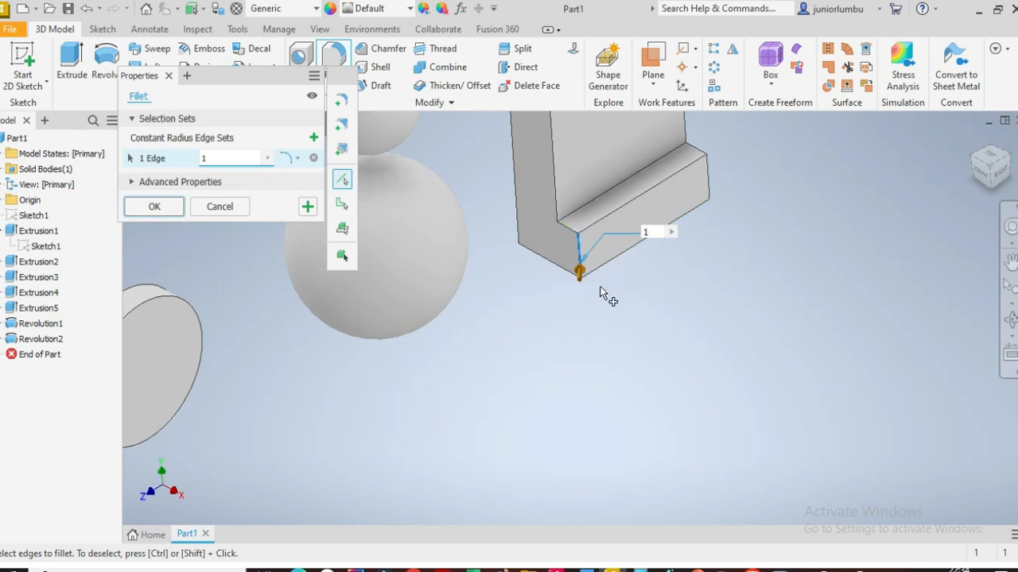
text(25)
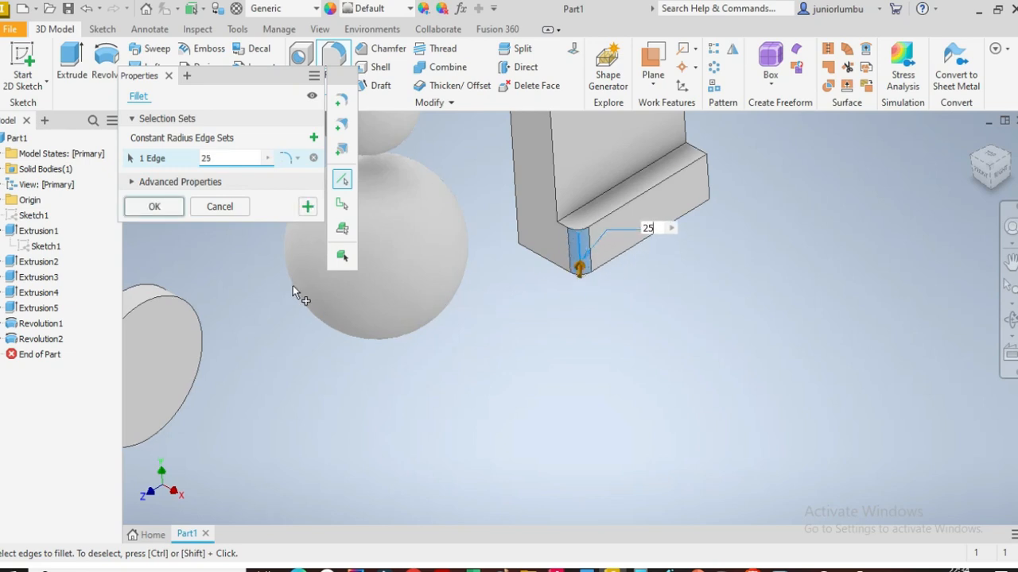
click(154, 206)
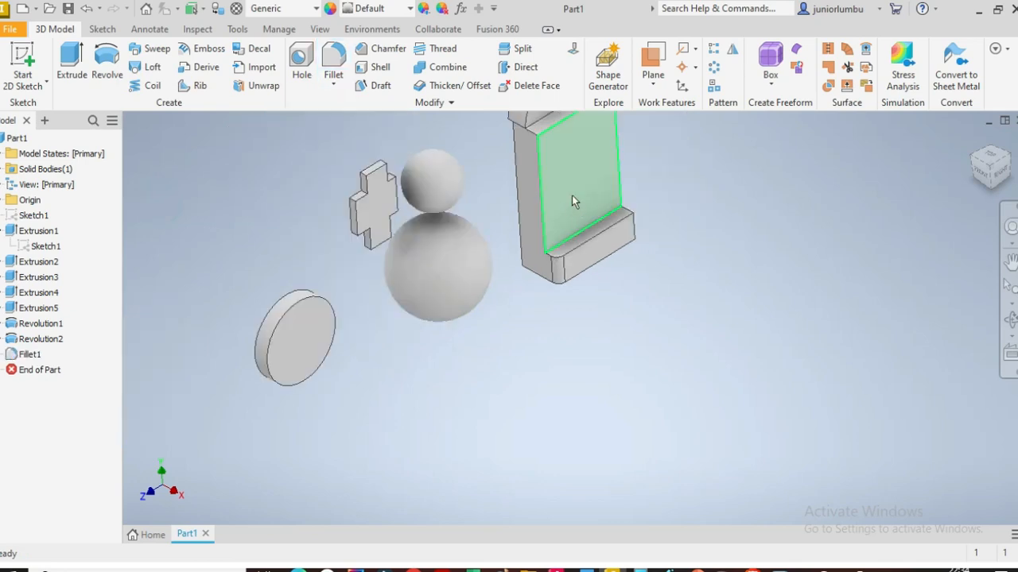
Step: Fillet an edge at the base end of the tall shape with a 30 mm radius
scroll(572, 195, down, 5)
scroll(574, 187, up, 6)
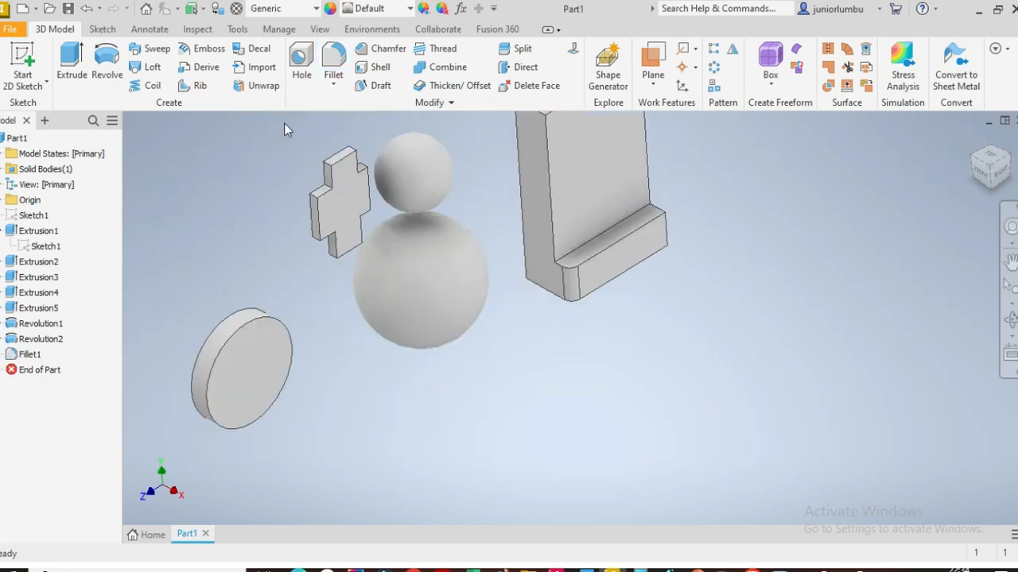
drag(1001, 175, 986, 199)
mouse_move(685, 252)
shift+middle_down()
mouse_move(670, 338)
mouse_move(667, 245)
shift+middle_up()
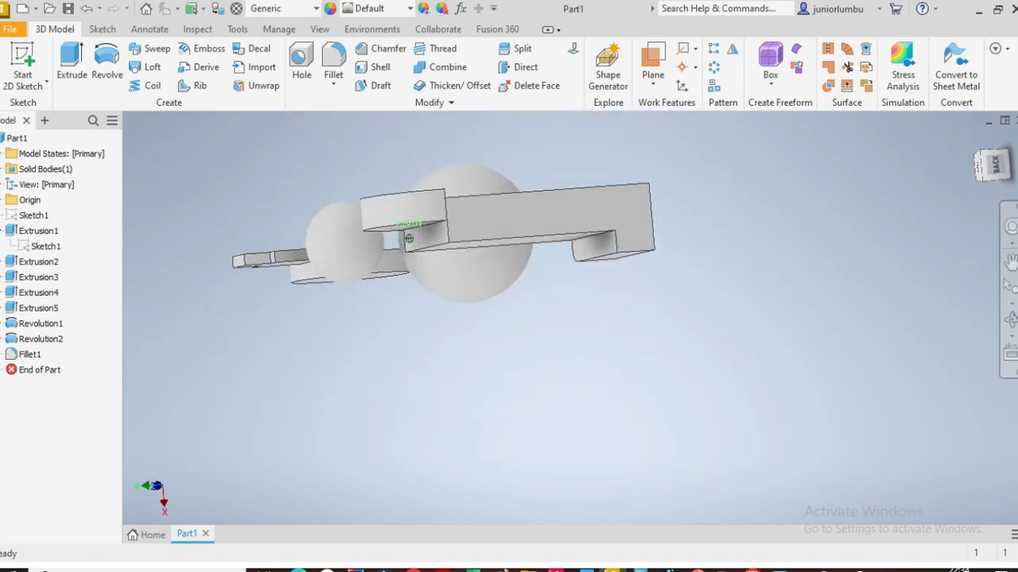
click(626, 253)
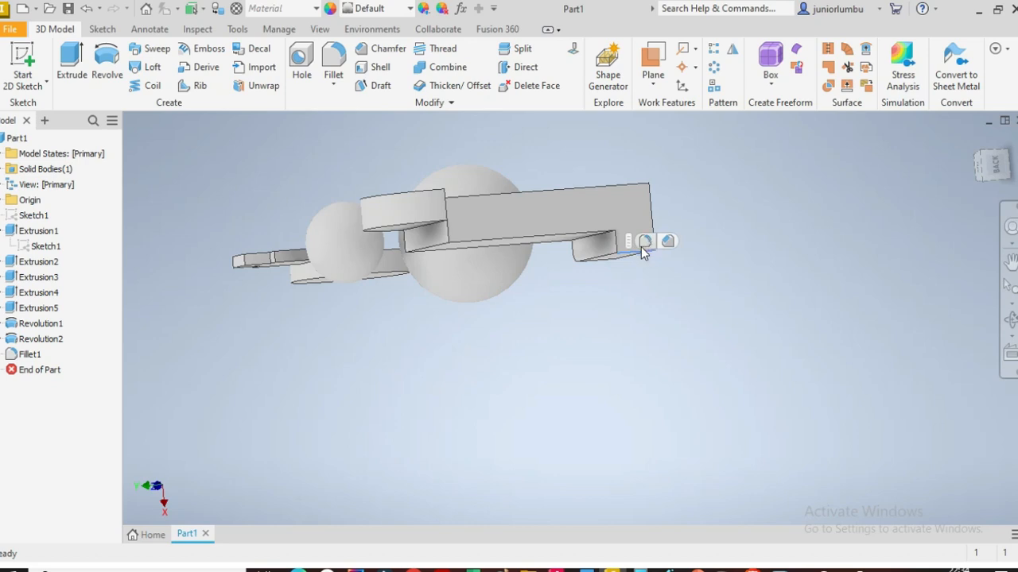
click(646, 243)
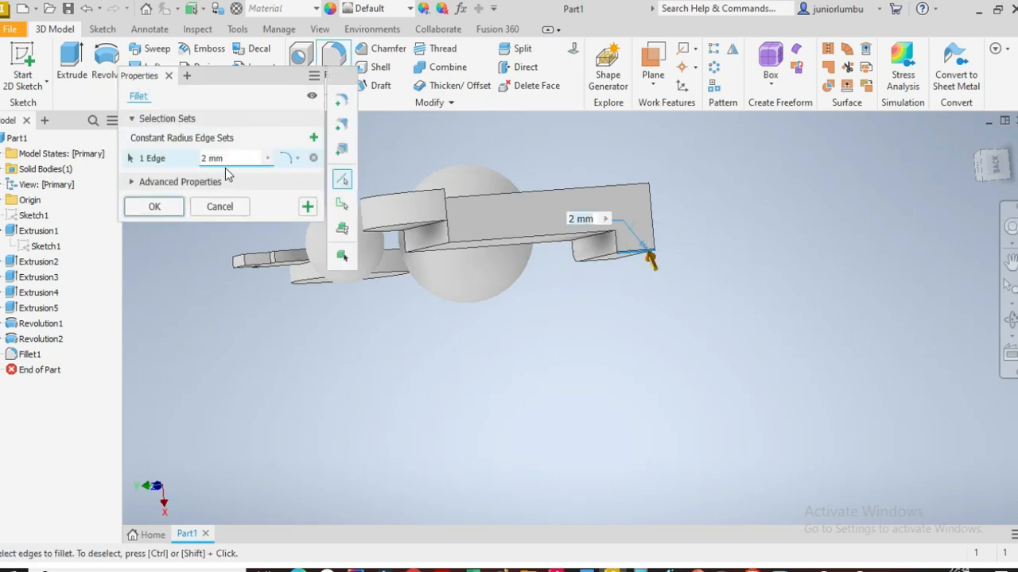
click(216, 158)
text(30)
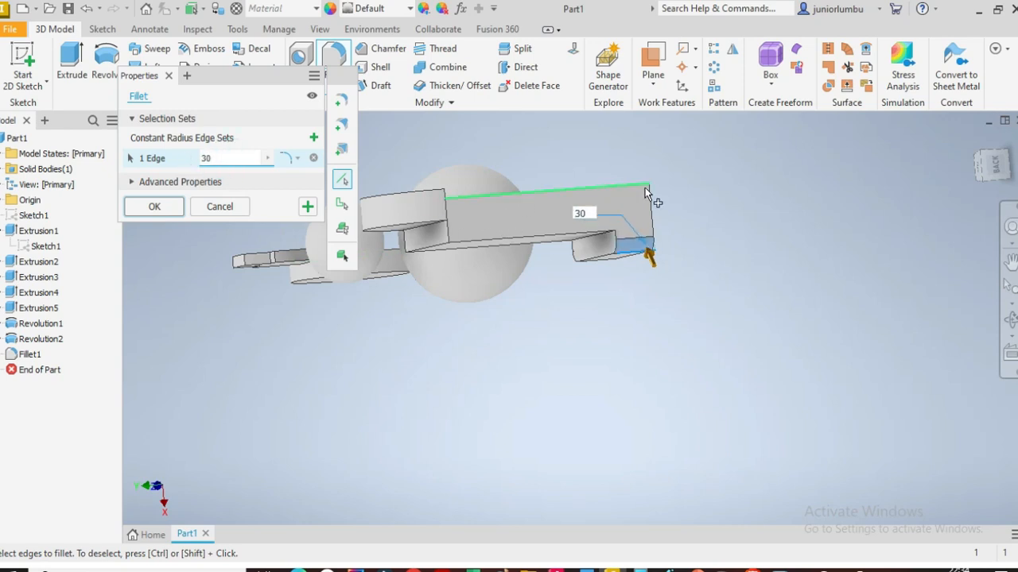
click(154, 208)
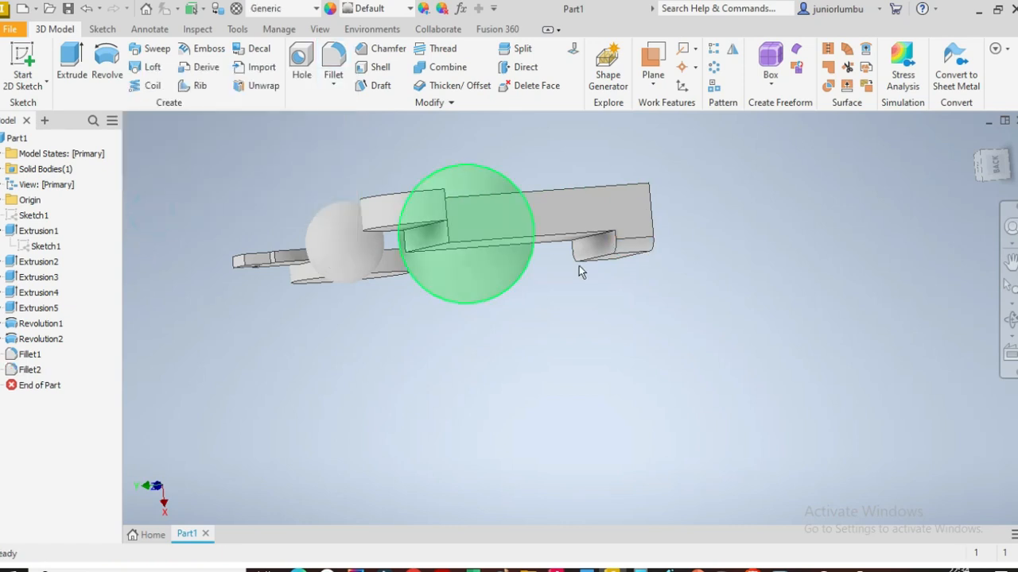
Step: Start a Hole feature and place its centre point on the tall shape's front face, viewed from the right
click(994, 169)
click(994, 175)
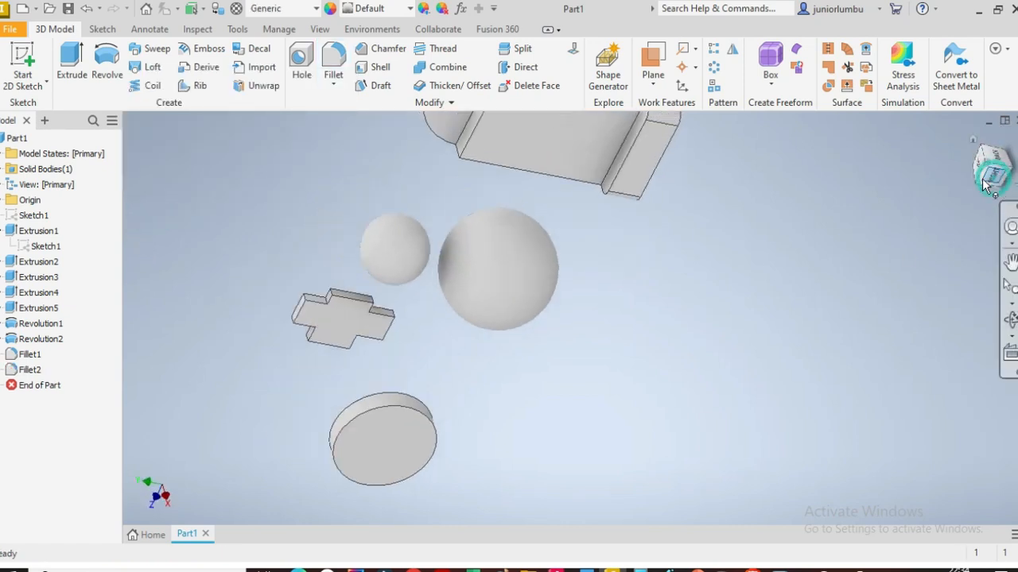
click(1012, 141)
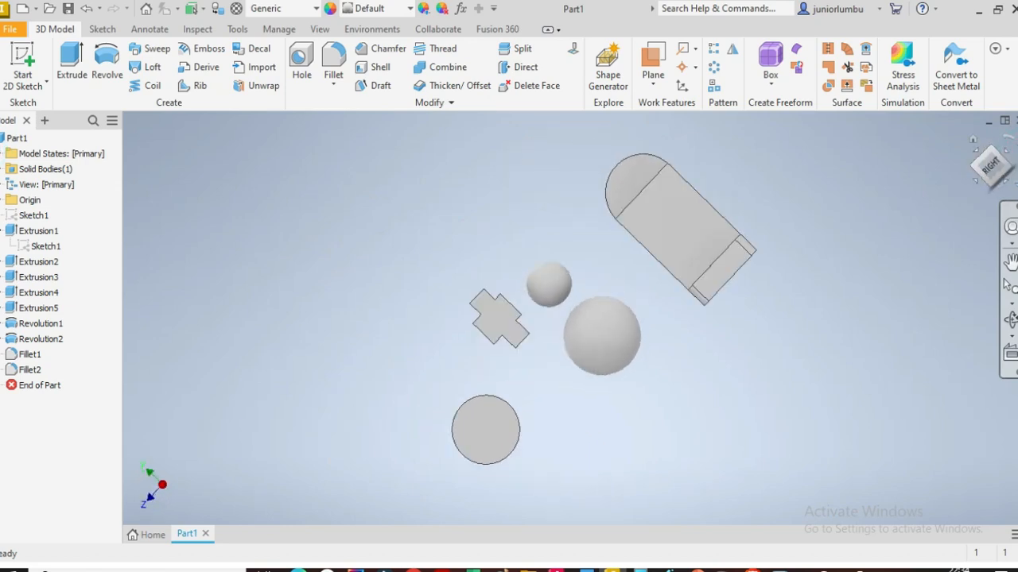
scroll(874, 356, down, 3)
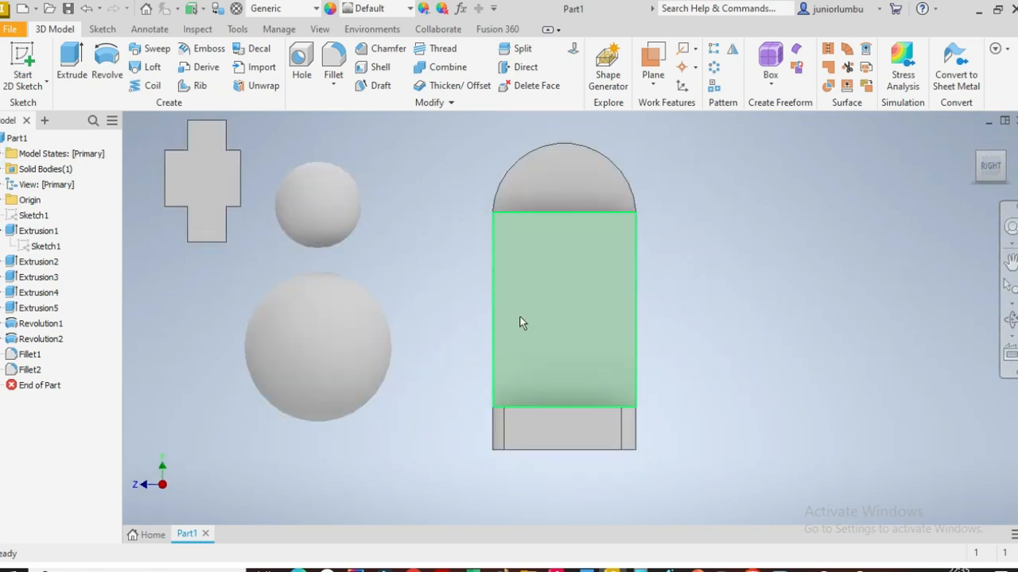
click(302, 64)
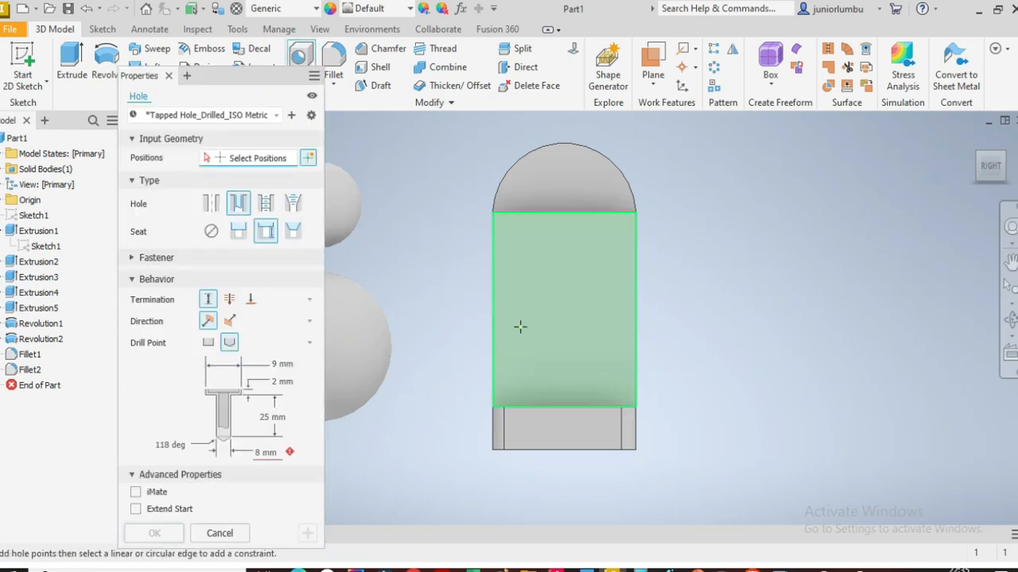
click(563, 296)
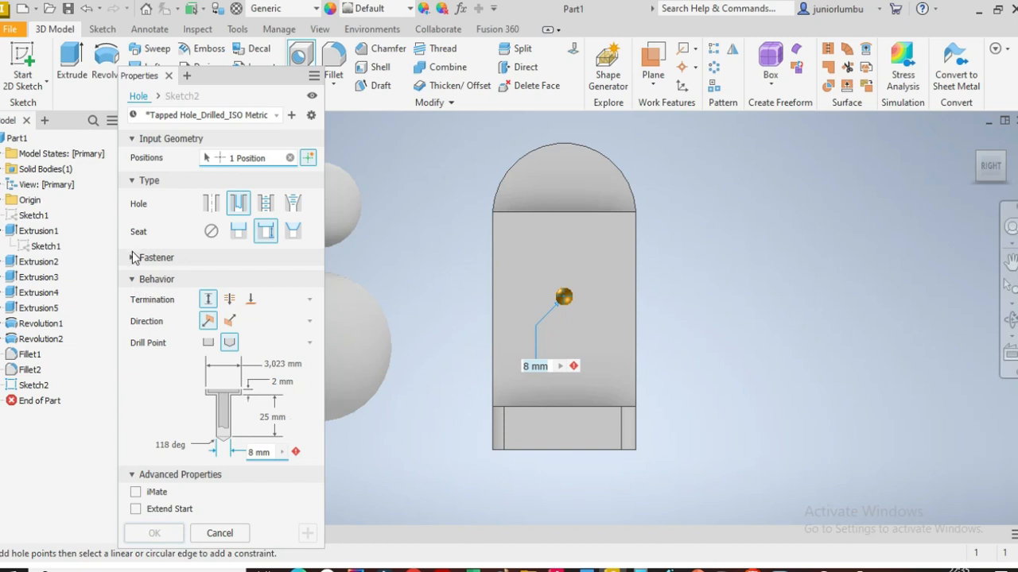
click(133, 280)
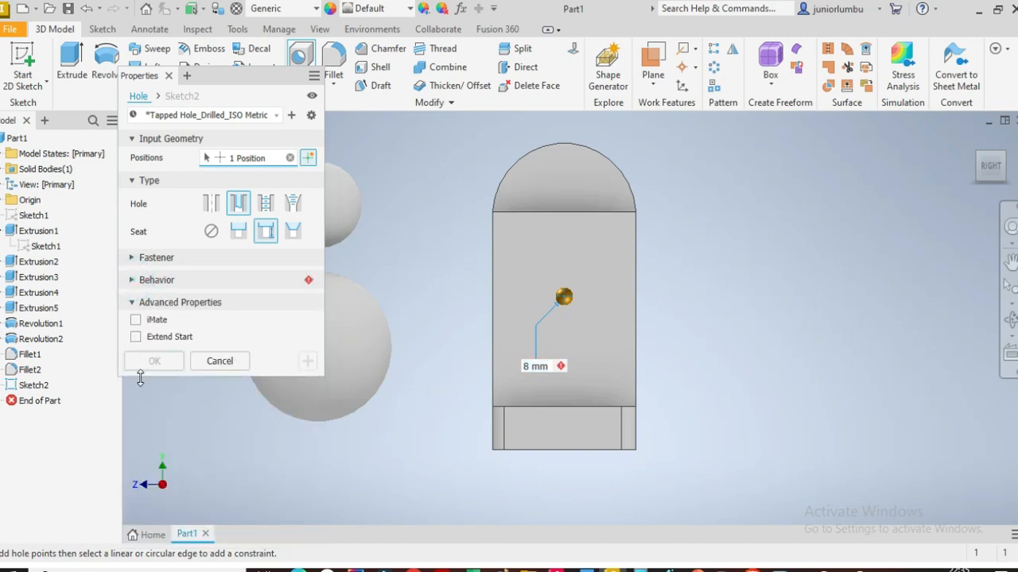
click(132, 281)
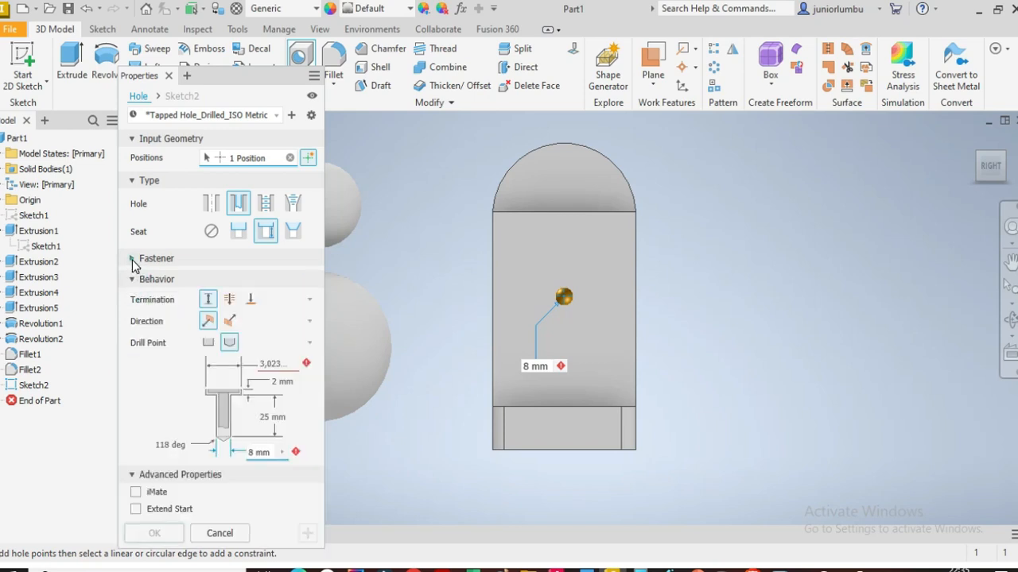
click(132, 258)
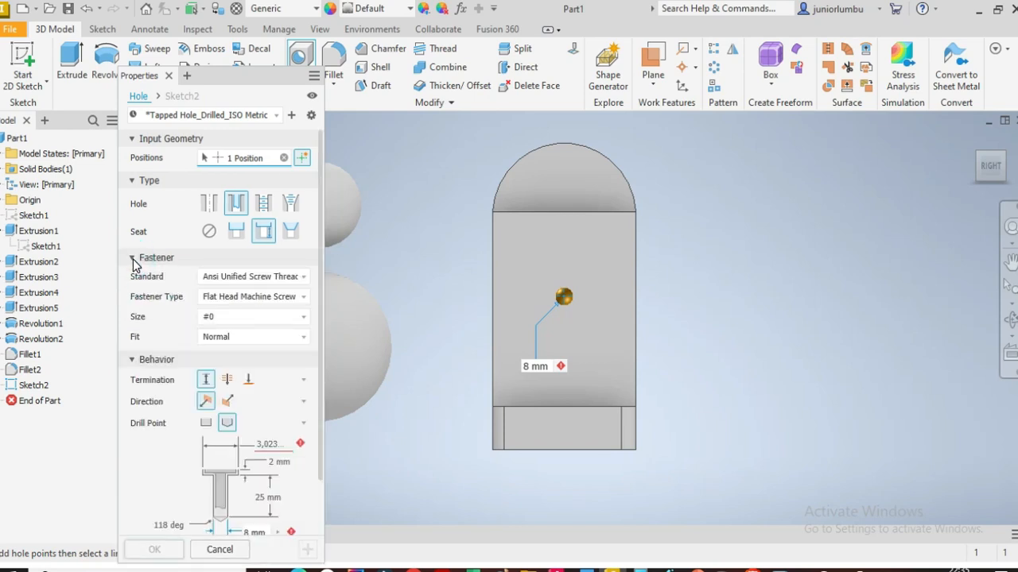
click(132, 259)
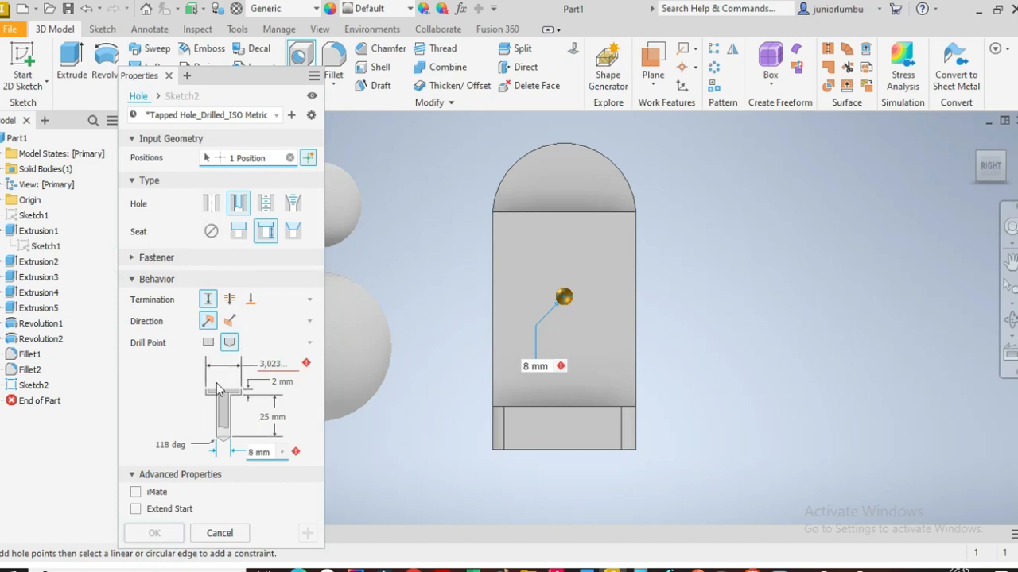
Step: Try the simple and tapped hole types, then choose the counterbore hole type
click(210, 203)
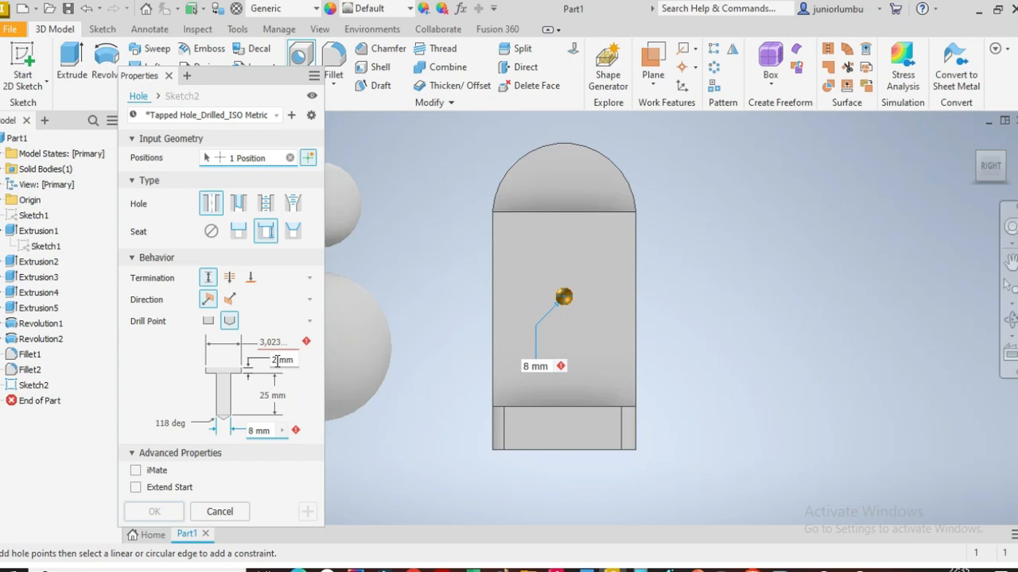
click(276, 361)
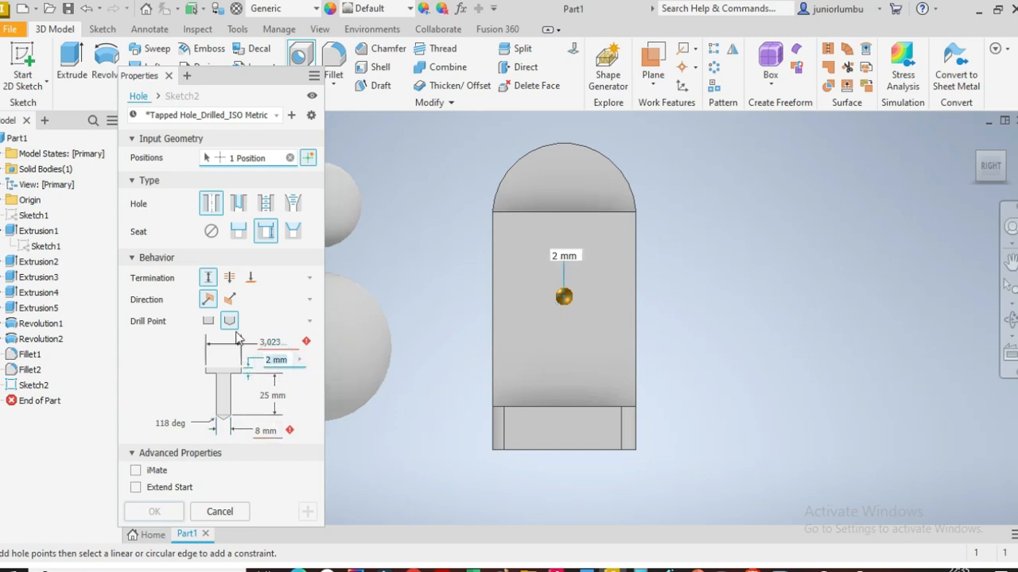
click(240, 203)
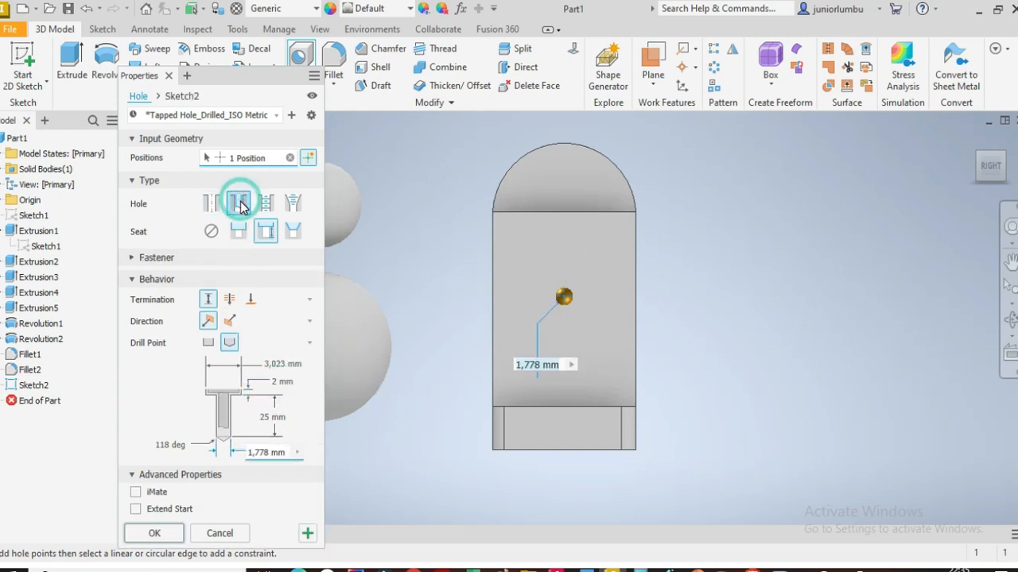
click(264, 207)
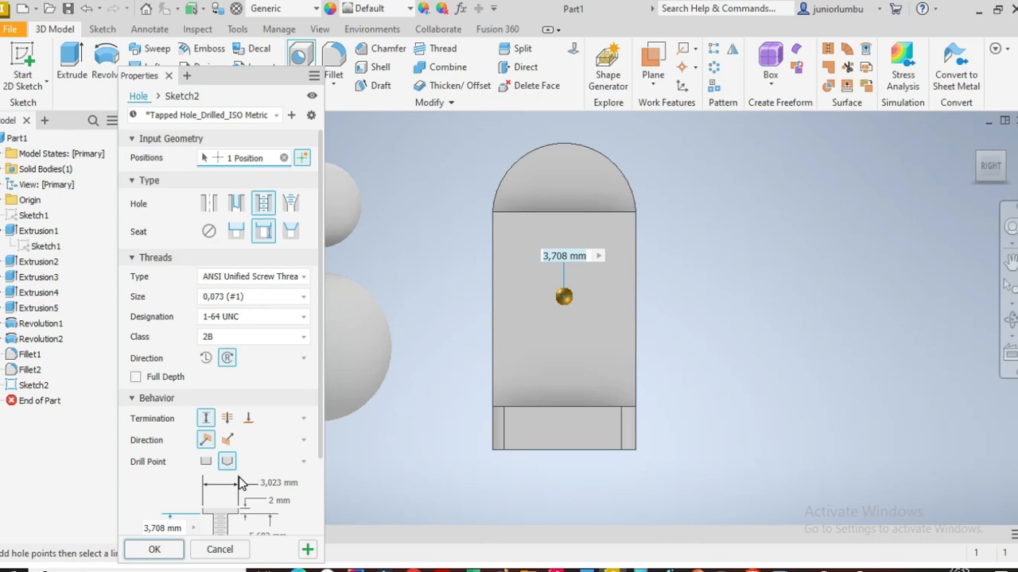
scroll(239, 481, down, 1)
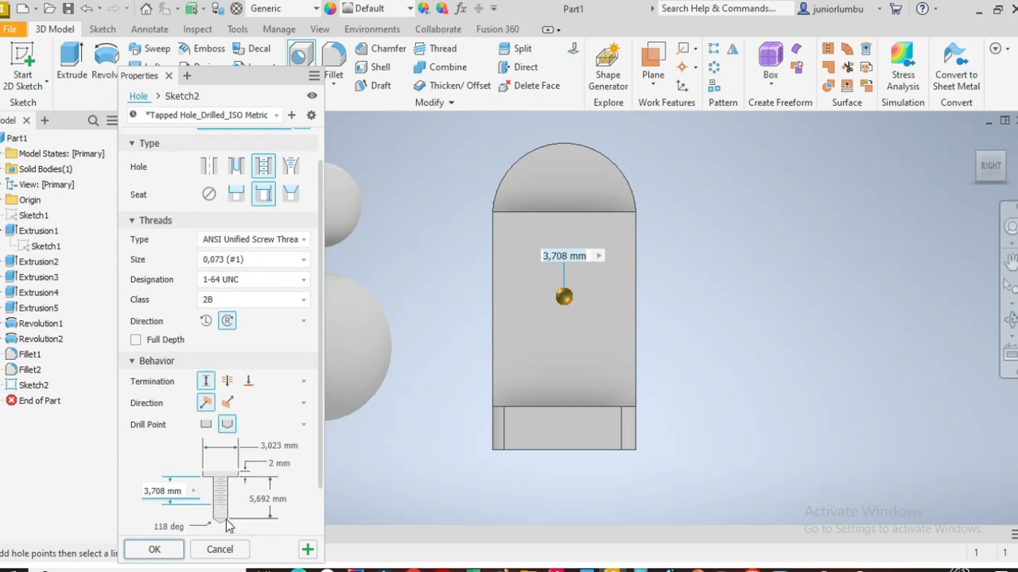
click(233, 168)
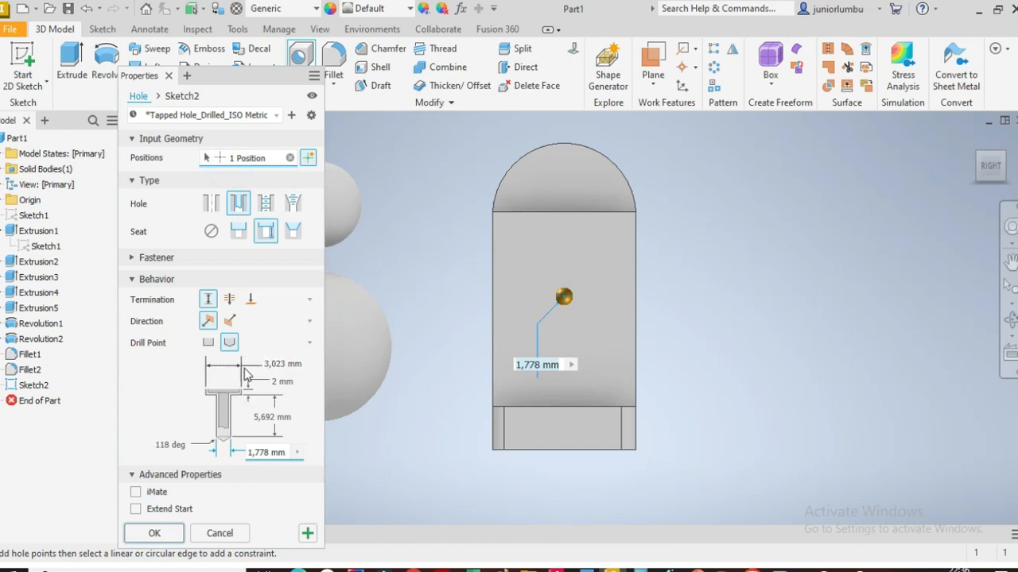
Step: Set the counterbore diameter to 50 mm and the counterbore depth to 5 mm
click(291, 363)
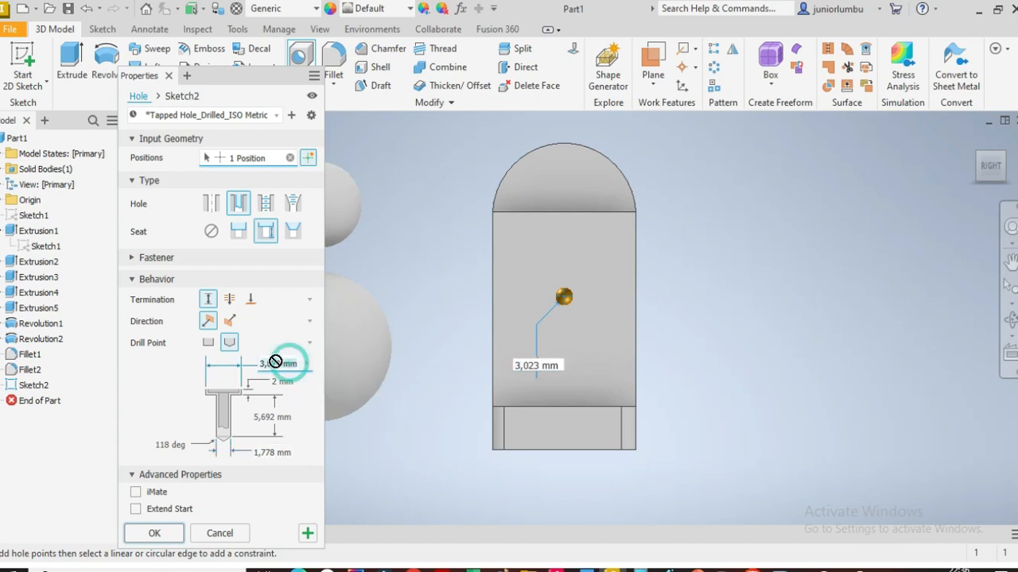
text(15)
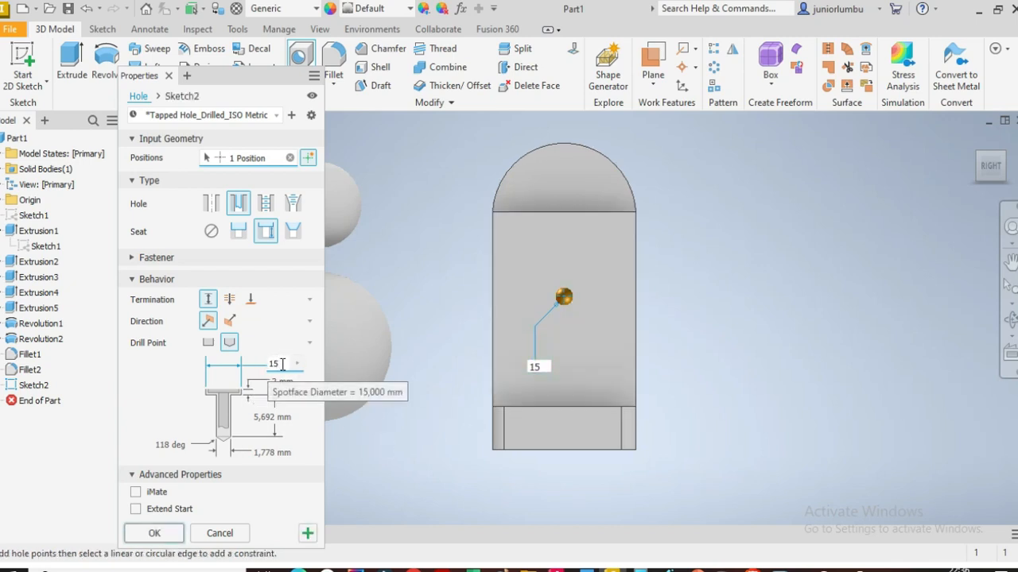
click(273, 363)
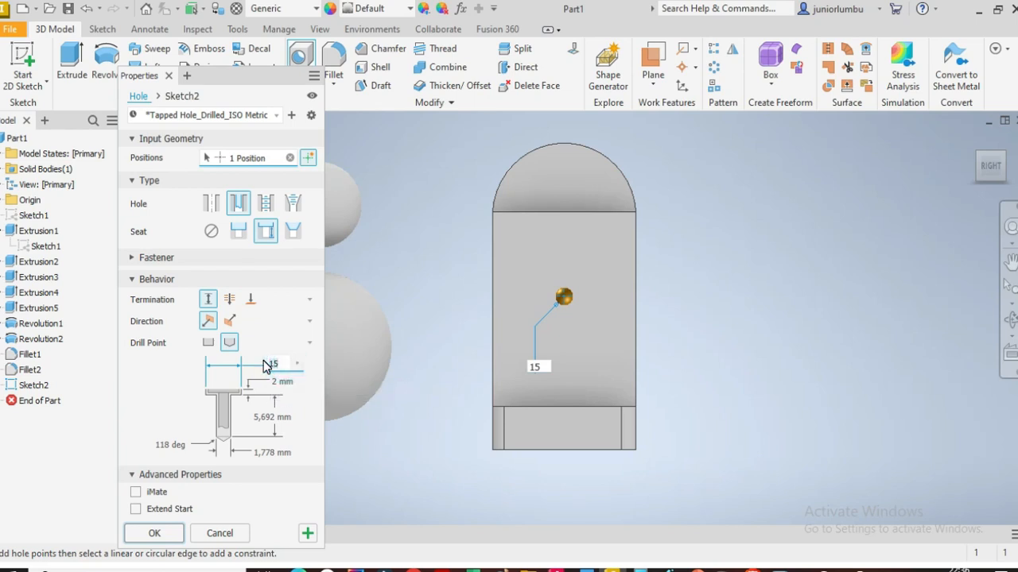
text(50)
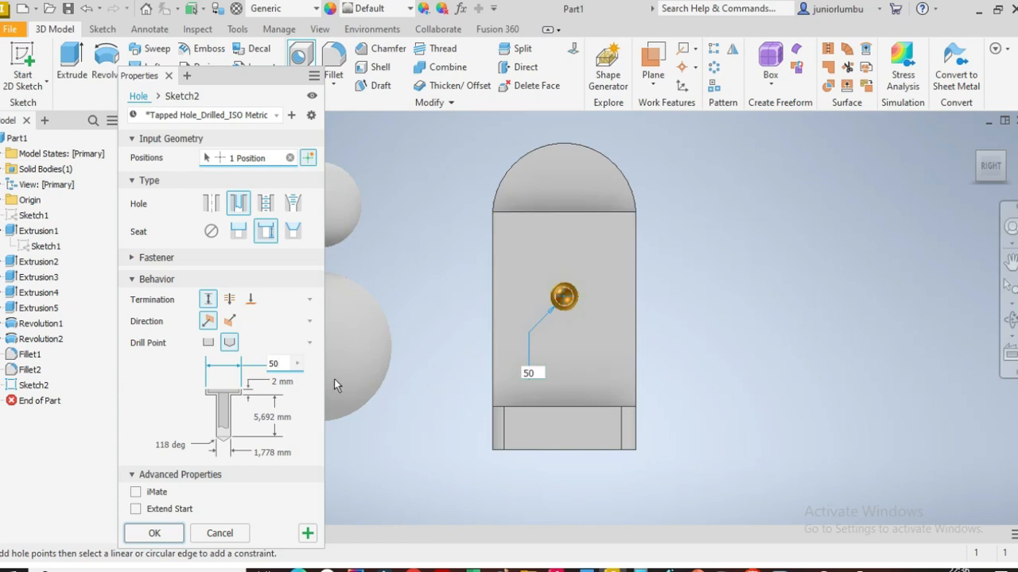
click(279, 384)
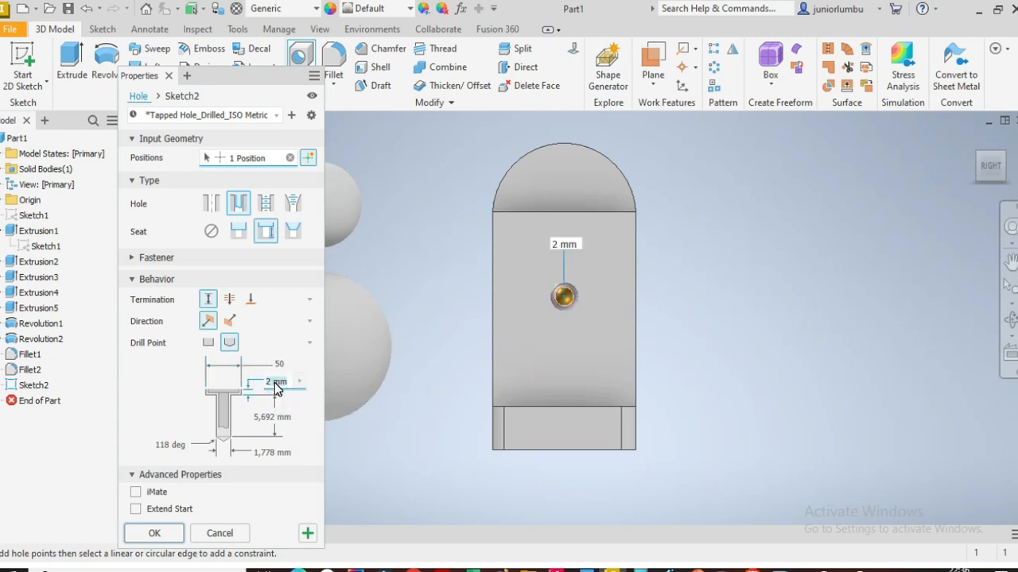
text(5)
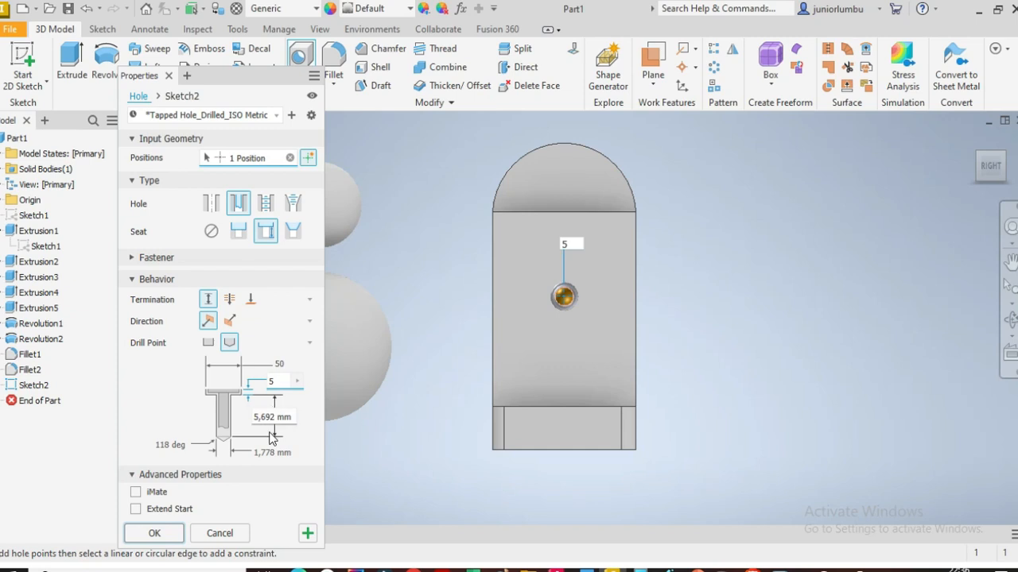
Step: Set the hole depth to 100 mm and the drill diameter to 40 mm
click(266, 417)
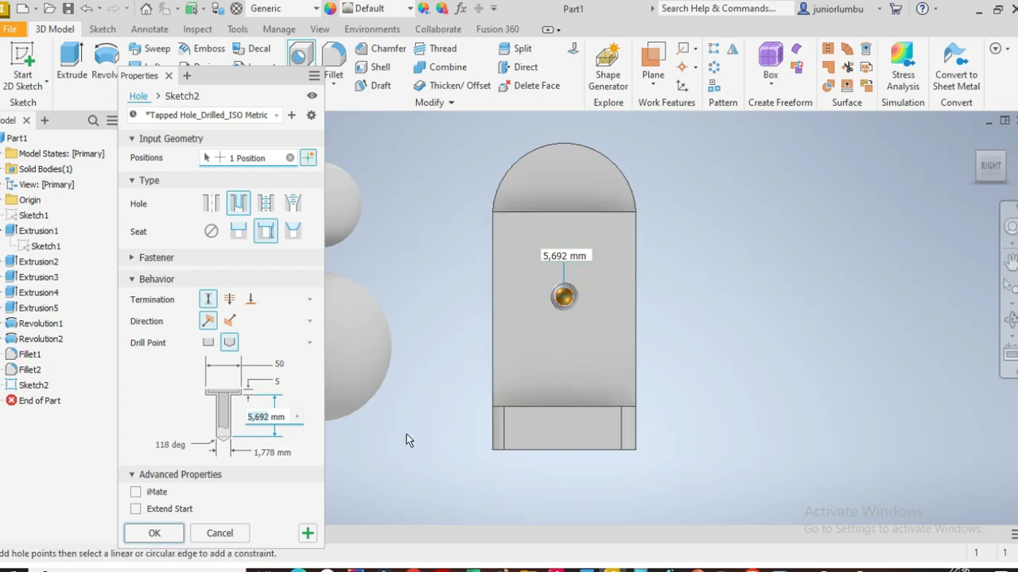
text(5)
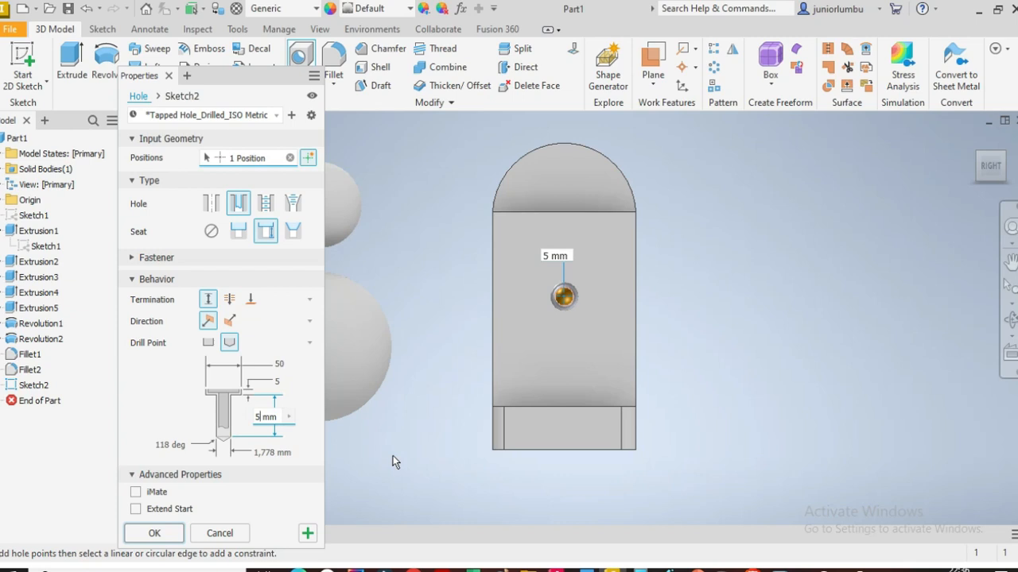
text(0)
double_click(263, 419)
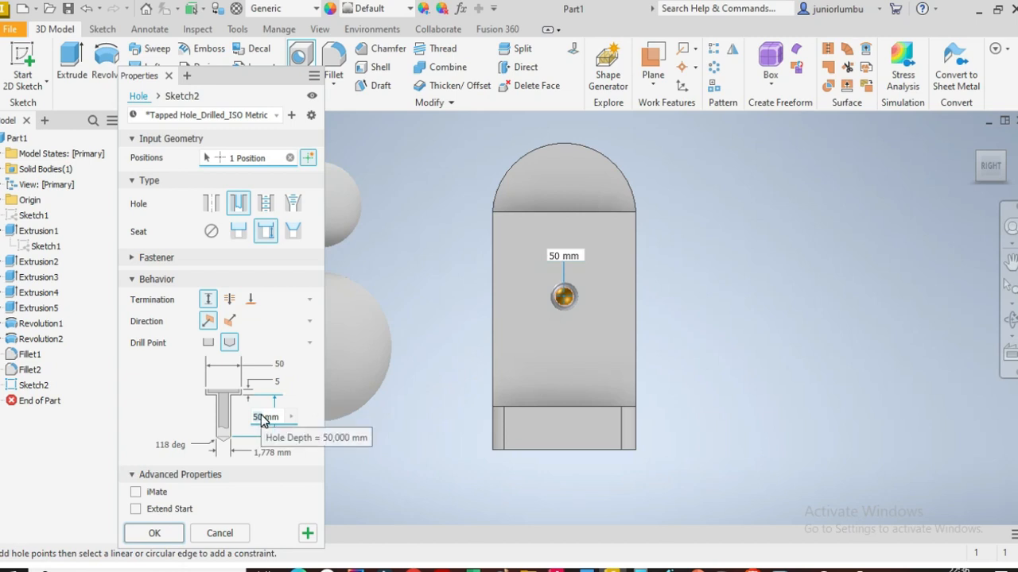
double_click(261, 417)
text(100)
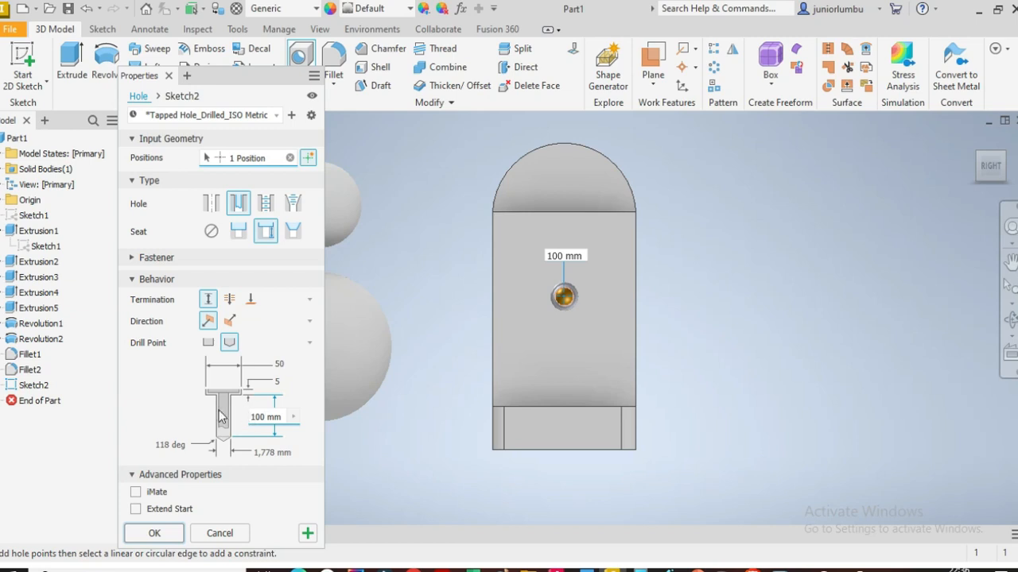
click(265, 453)
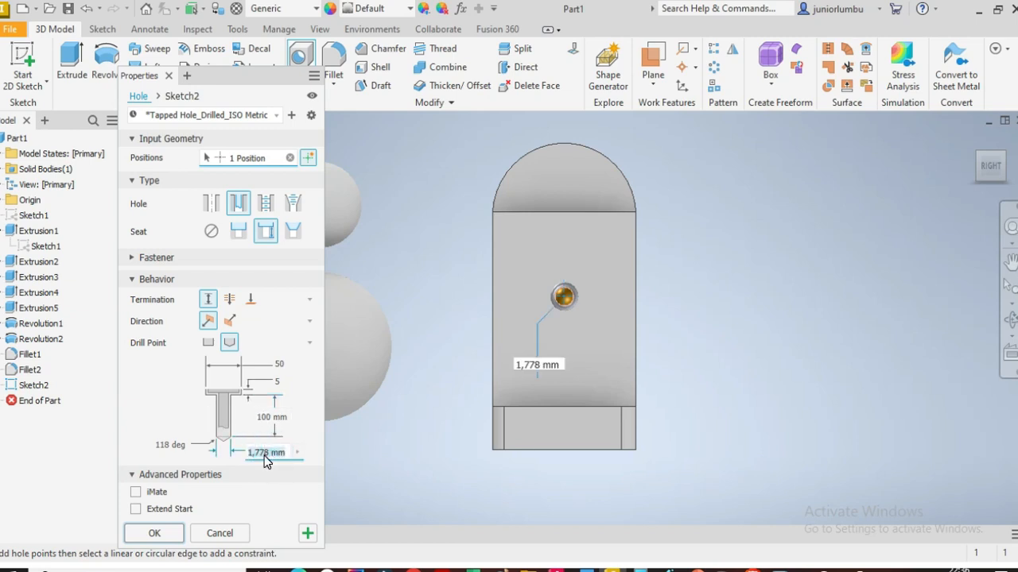
text(40)
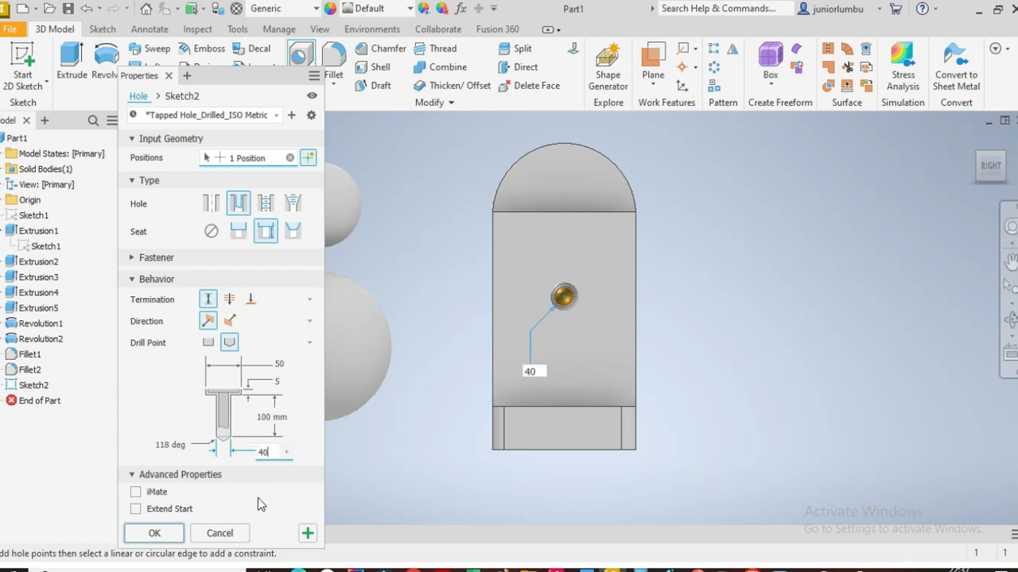
Step: Complete the counterbored hole feature on the tall shape's front face
click(977, 169)
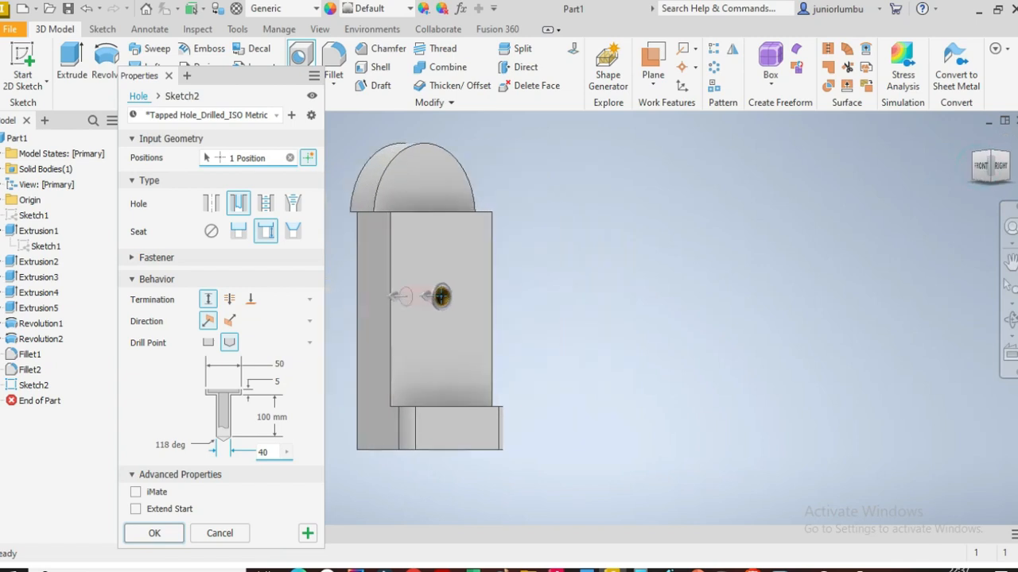
scroll(854, 253, up, 3)
click(983, 168)
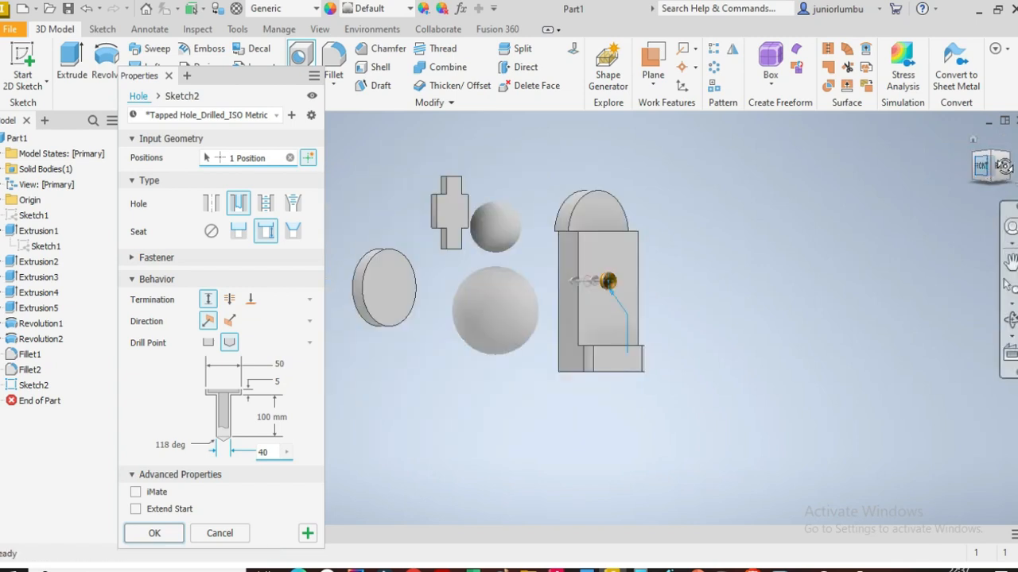
mouse_move(983, 168)
mouse_down()
mouse_move(1005, 169)
mouse_move(958, 182)
mouse_up()
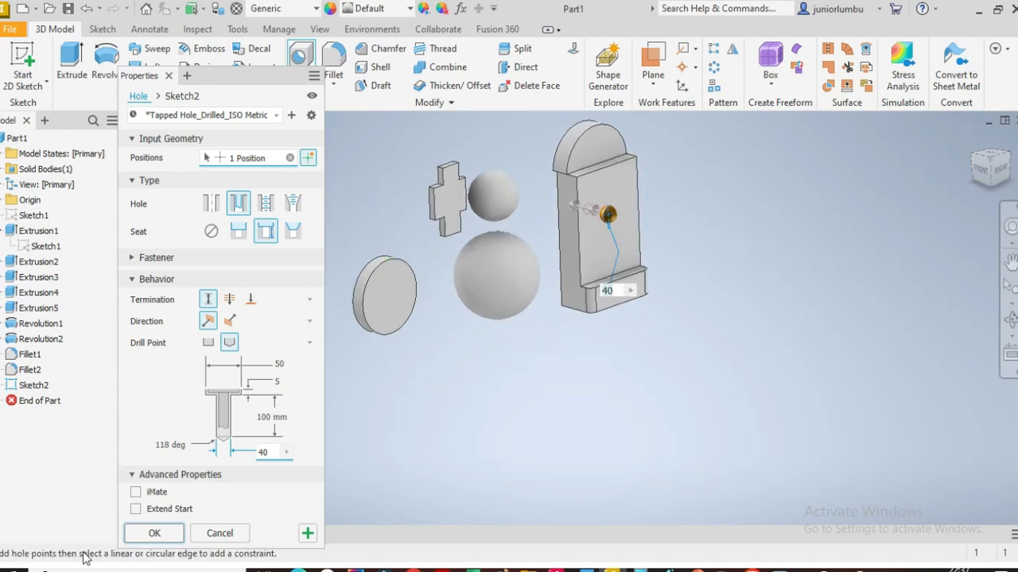
click(155, 533)
Step: Inspect the finished hole from several angles and return to the right view
scroll(618, 205, down, 2)
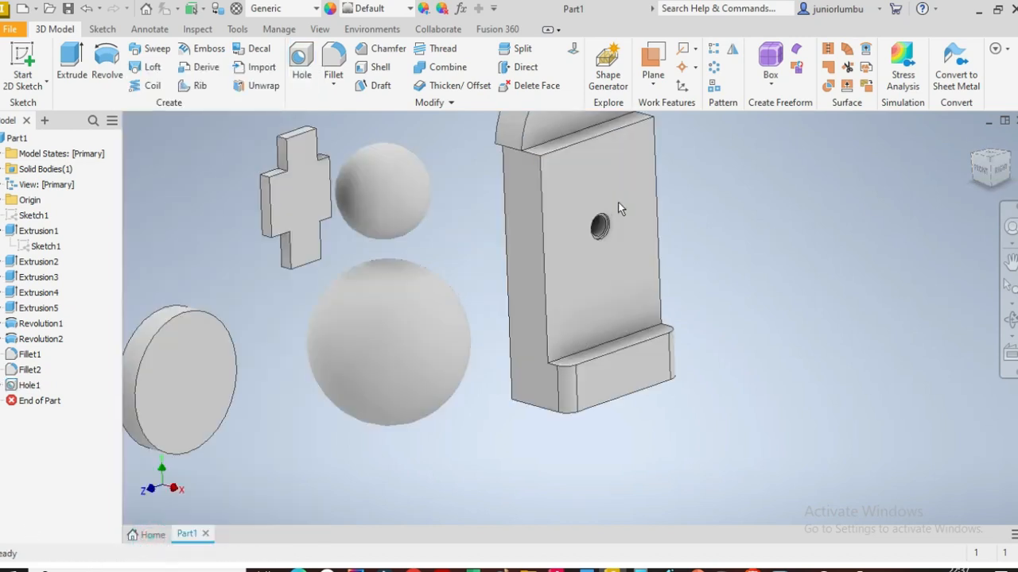
scroll(612, 230, down, 3)
mouse_move(962, 165)
mouse_down()
mouse_move(964, 155)
mouse_move(946, 151)
mouse_move(957, 151)
mouse_up()
scroll(780, 300, up, 4)
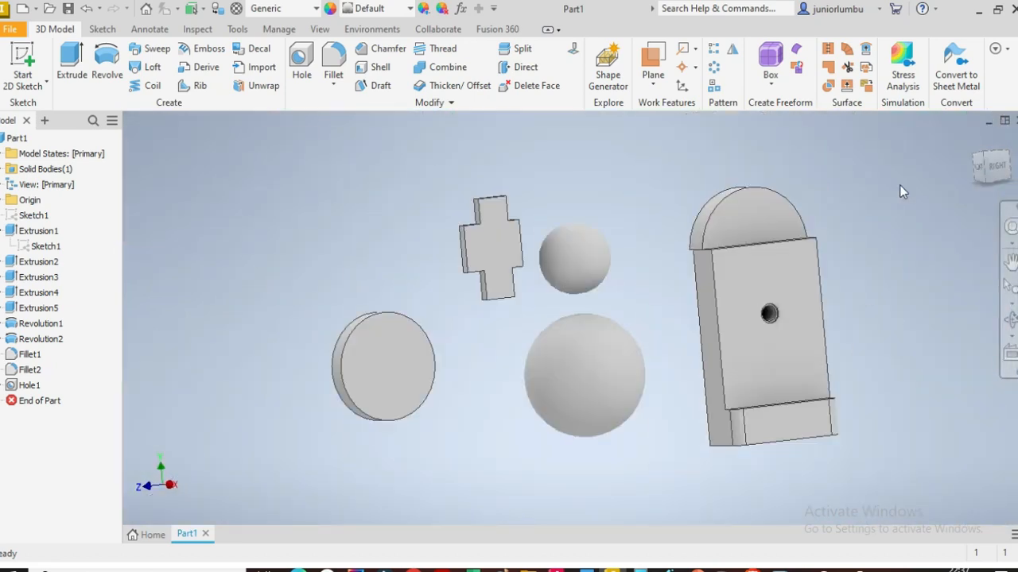
drag(986, 181, 988, 178)
click(989, 169)
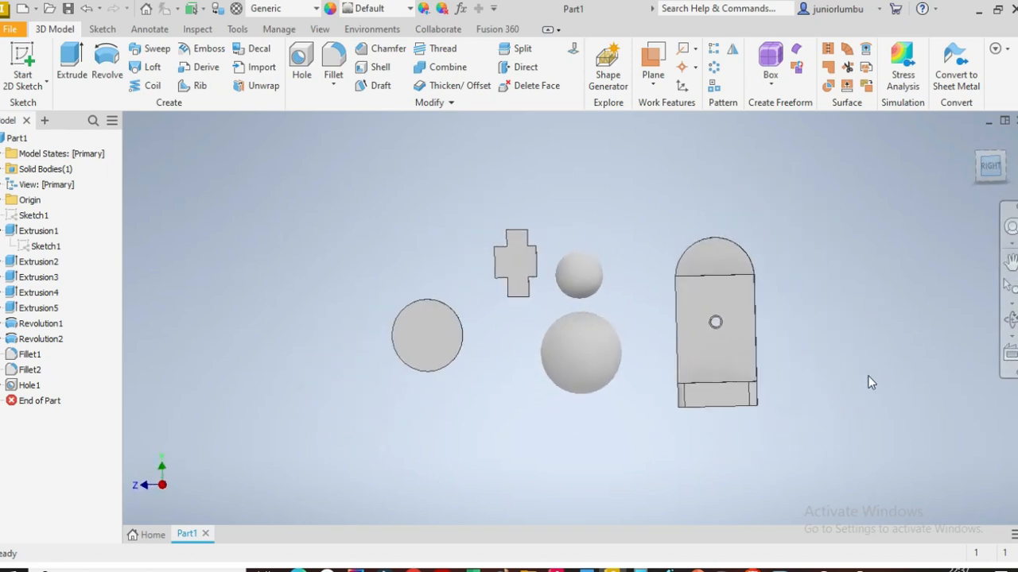
scroll(884, 343, down, 3)
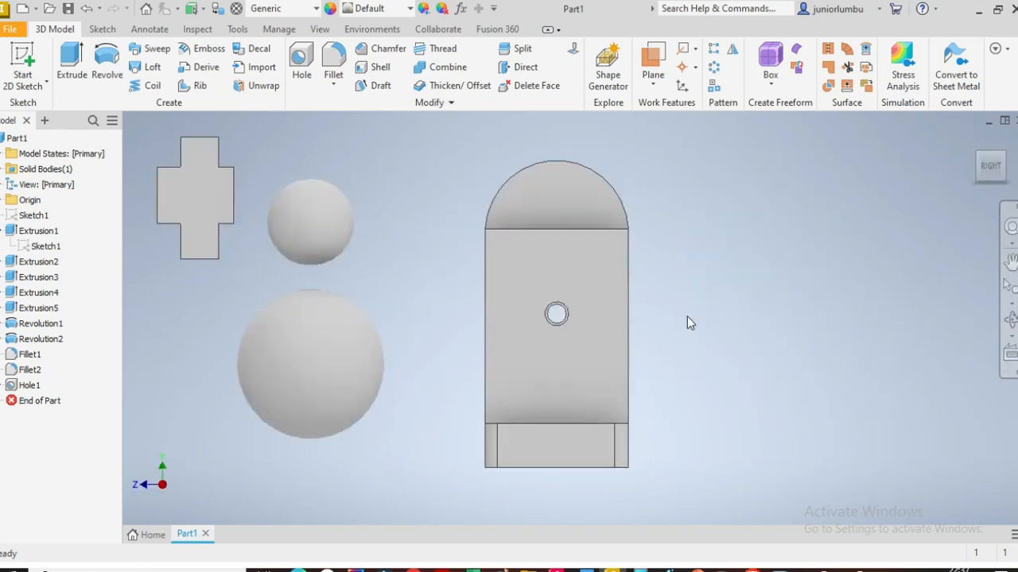
scroll(710, 346, up, 2)
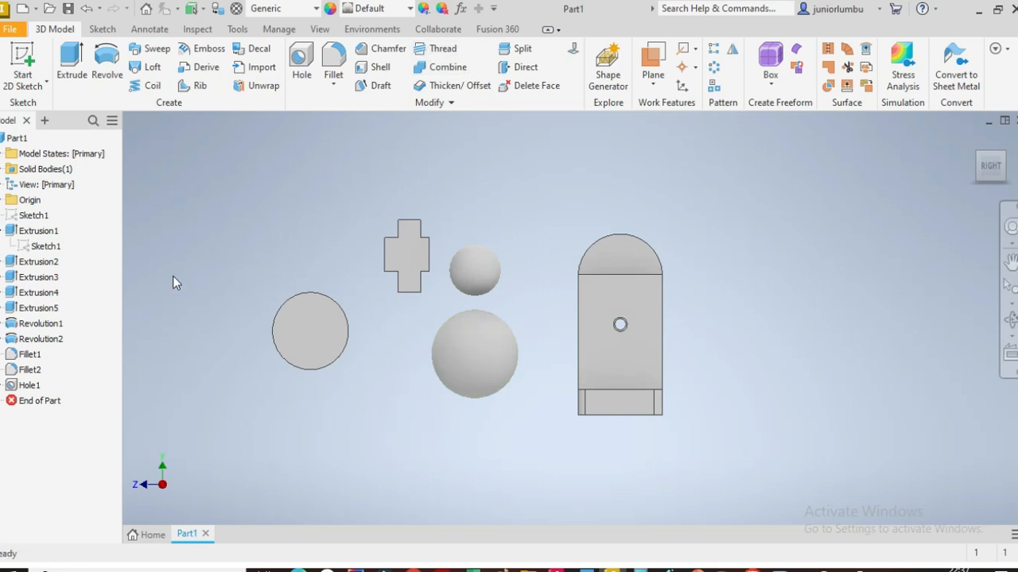
Step: Edit Sketch1 and draw a horizontal line about 658 mm long below the shapes
right_click(33, 217)
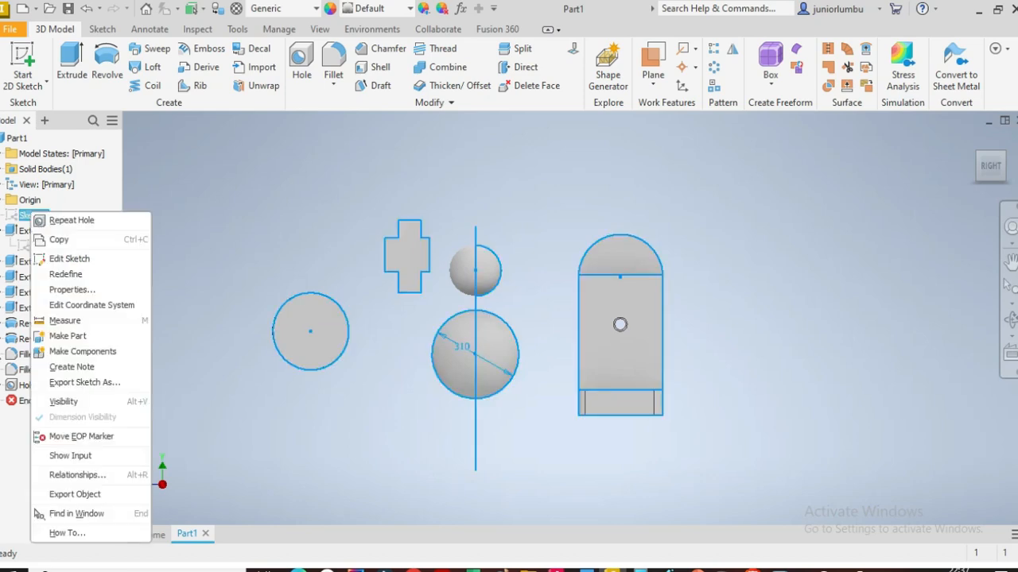
click(70, 258)
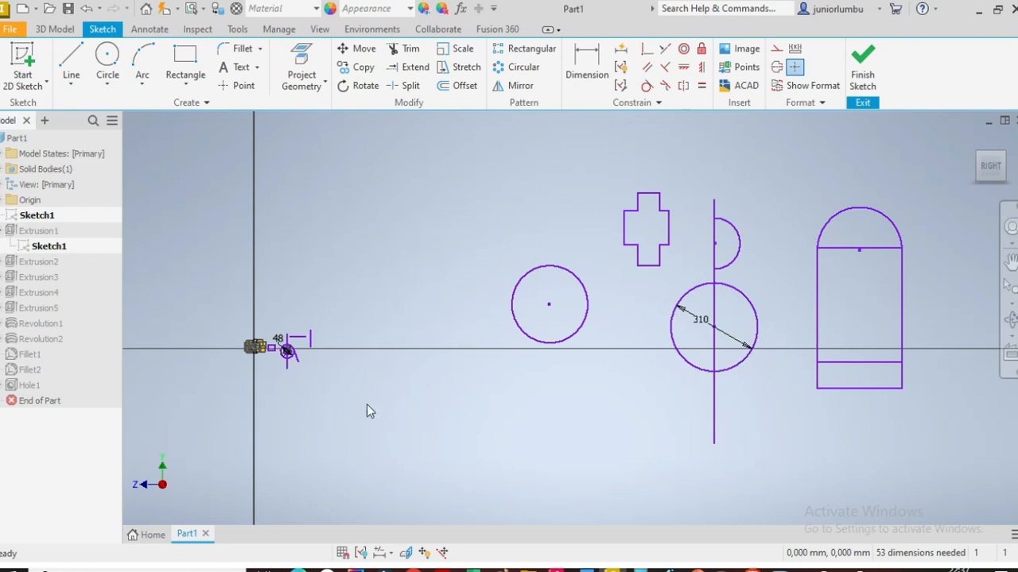
click(71, 57)
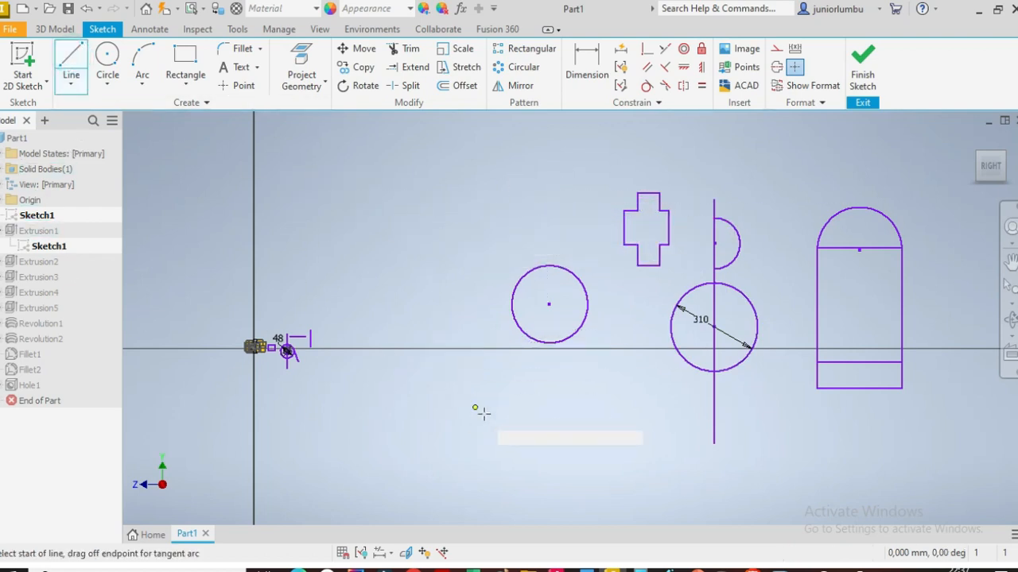
click(484, 460)
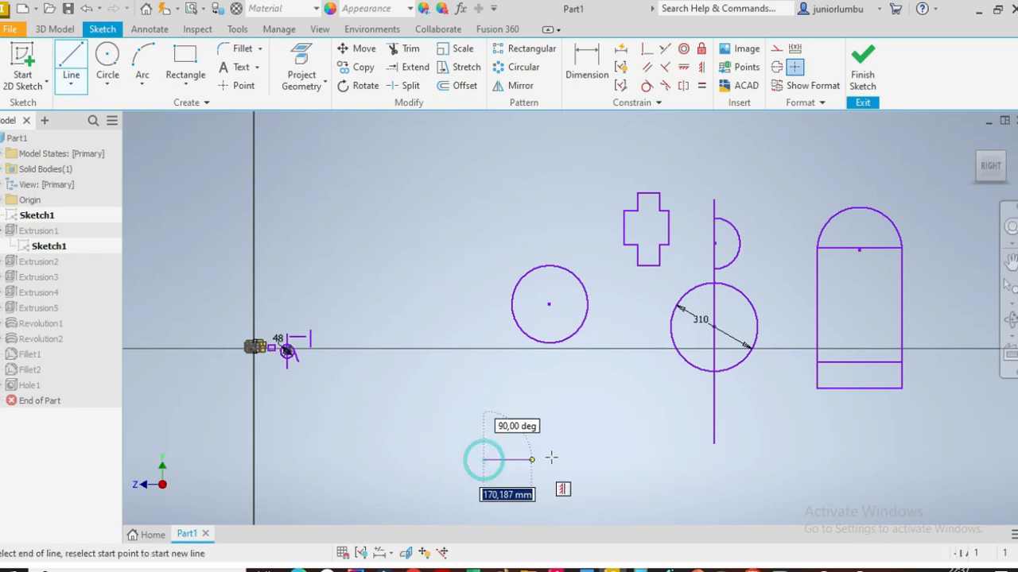
click(678, 460)
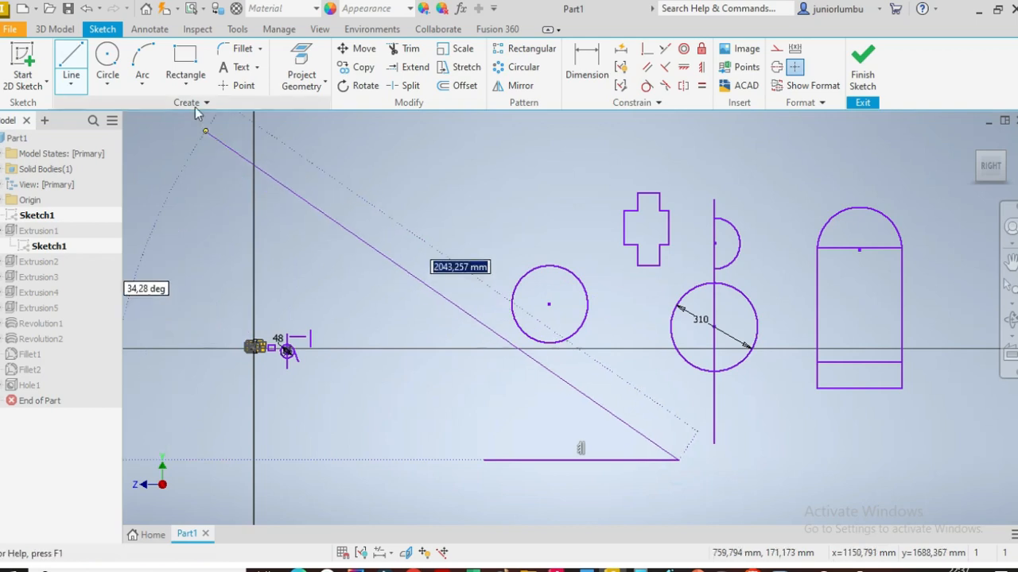
Step: Draw a rectangle about 560 by 78 mm sitting on the new line
click(185, 58)
click(511, 460)
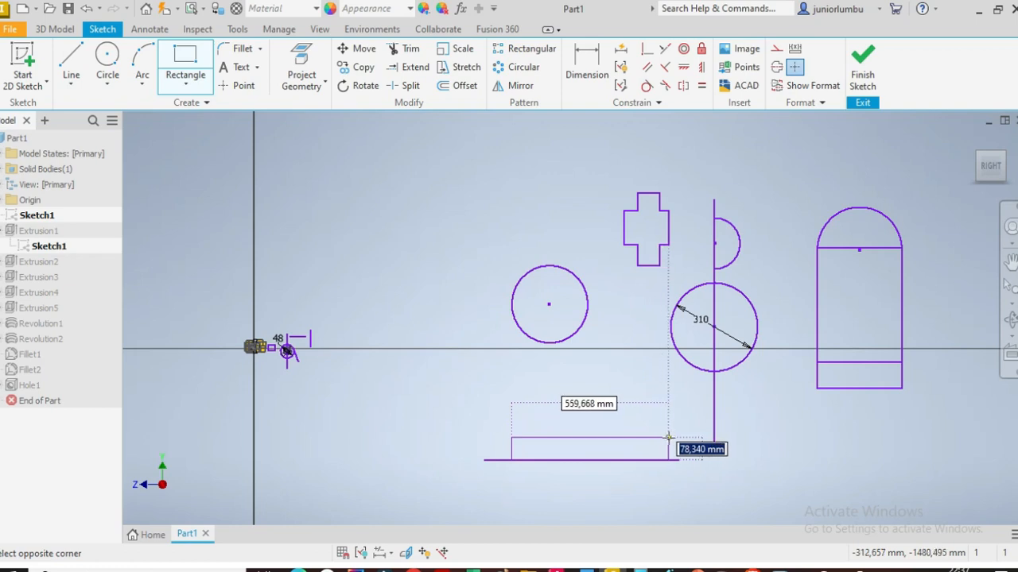
click(668, 437)
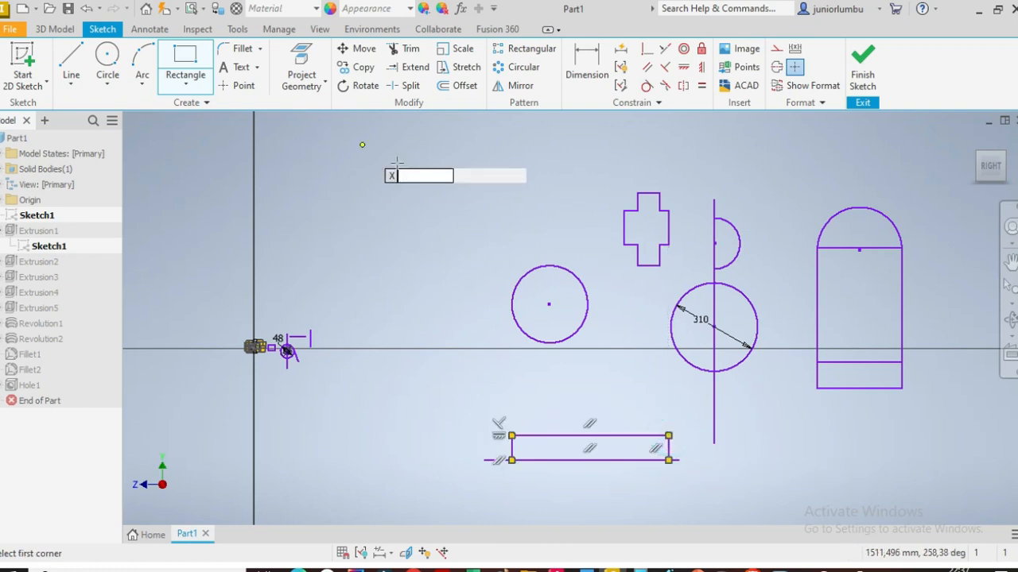
Step: Dimension the rectangle's height above the line as 16 mm
click(589, 57)
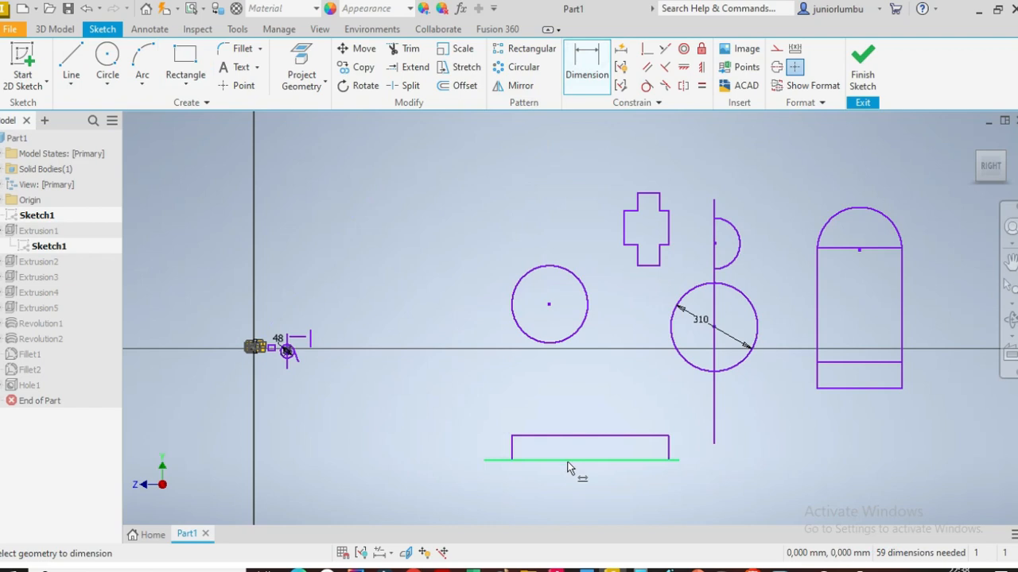
scroll(565, 448, up, 2)
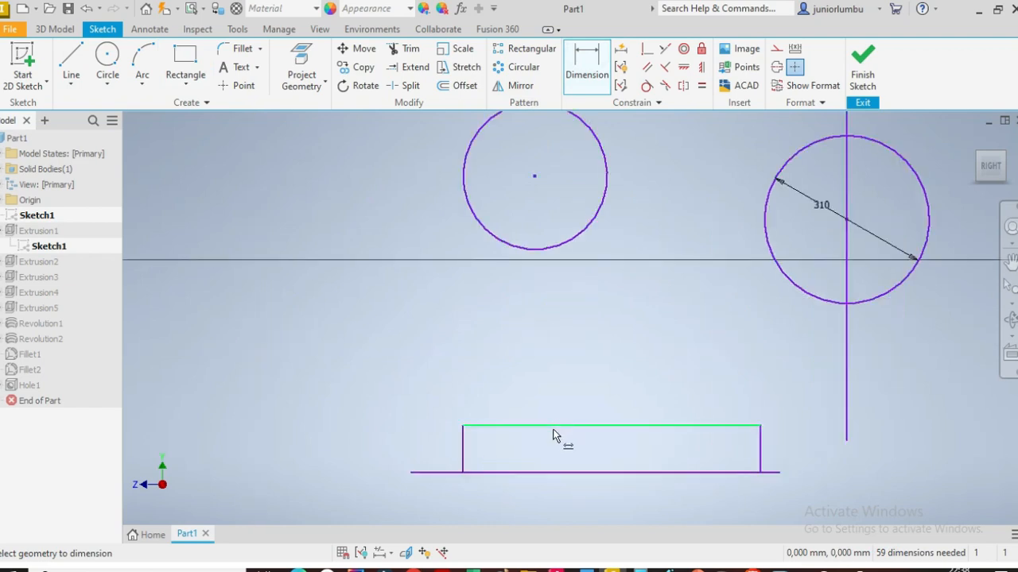
click(550, 427)
click(538, 471)
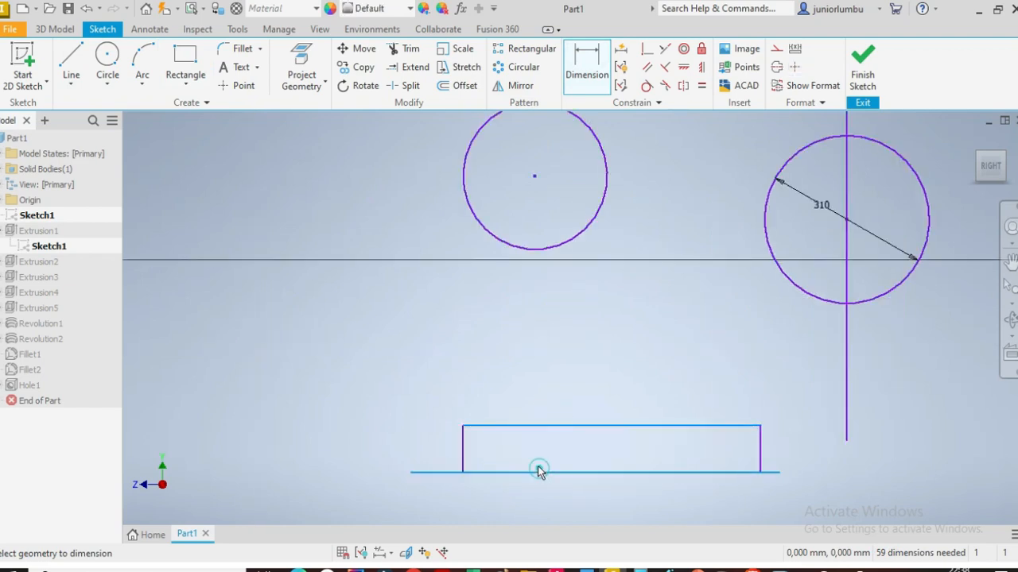
click(514, 380)
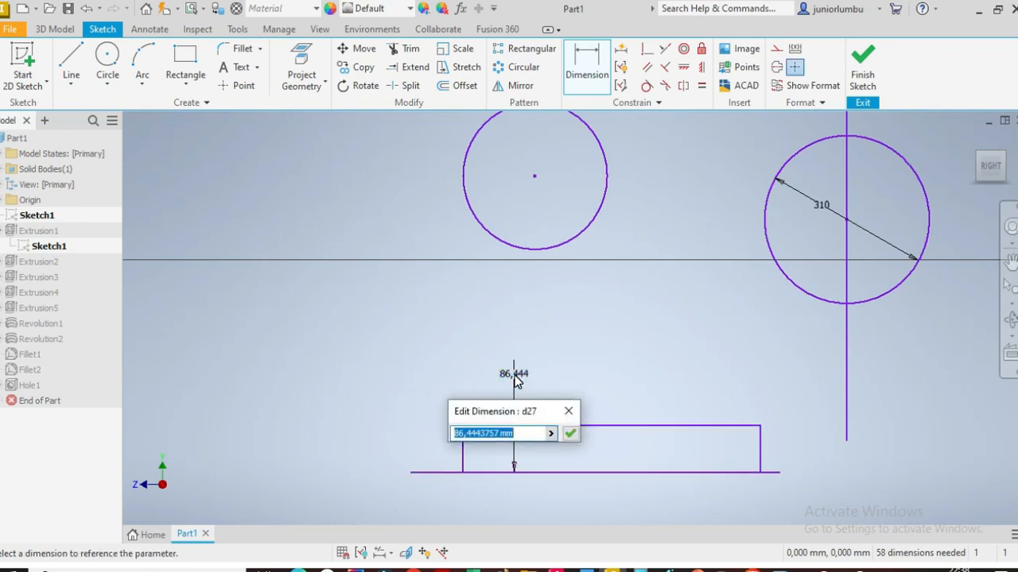
text(16)
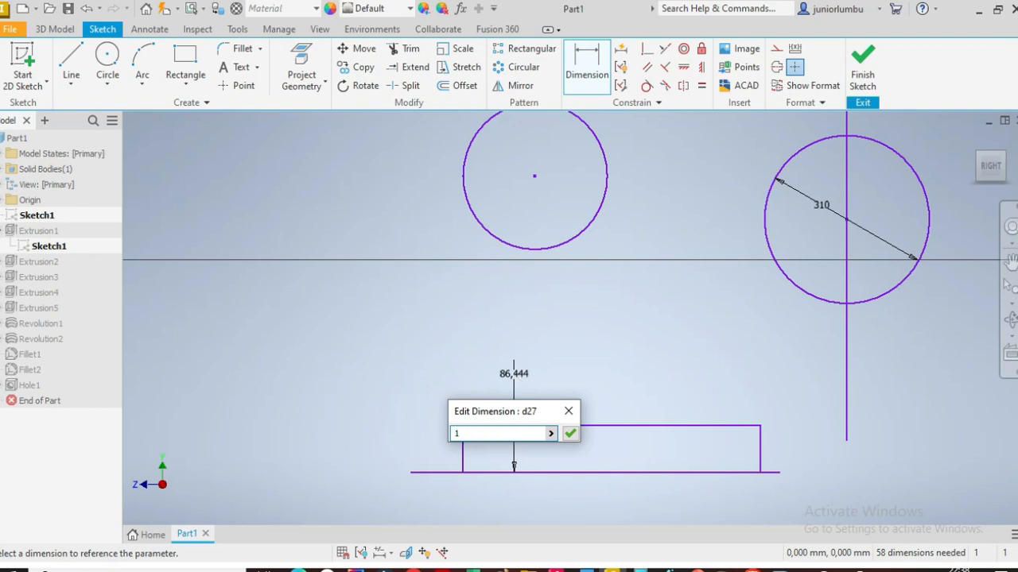
click(570, 434)
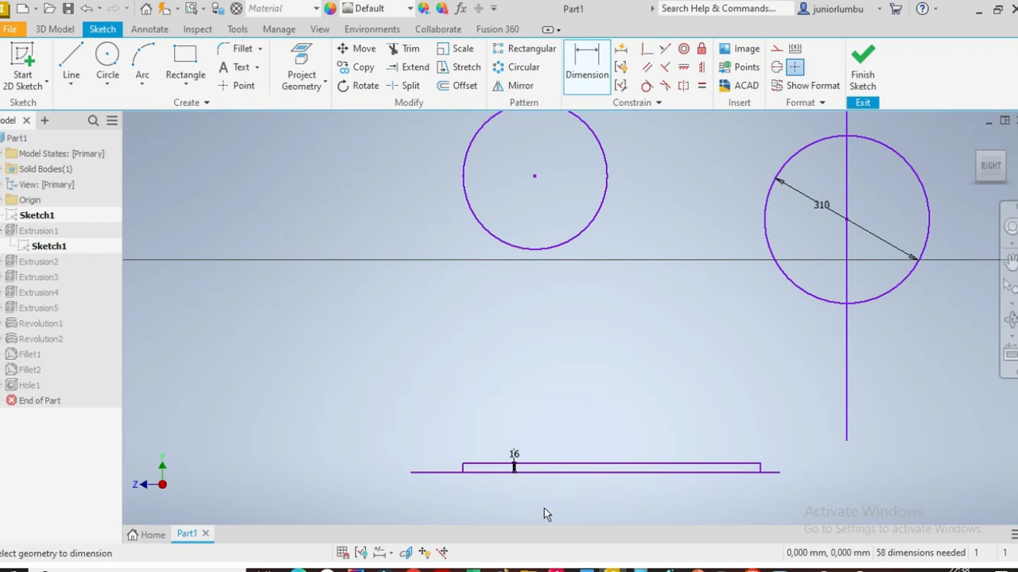
Step: Finish the sketch
scroll(542, 489, down, 3)
scroll(552, 511, up, 4)
scroll(554, 511, down, 3)
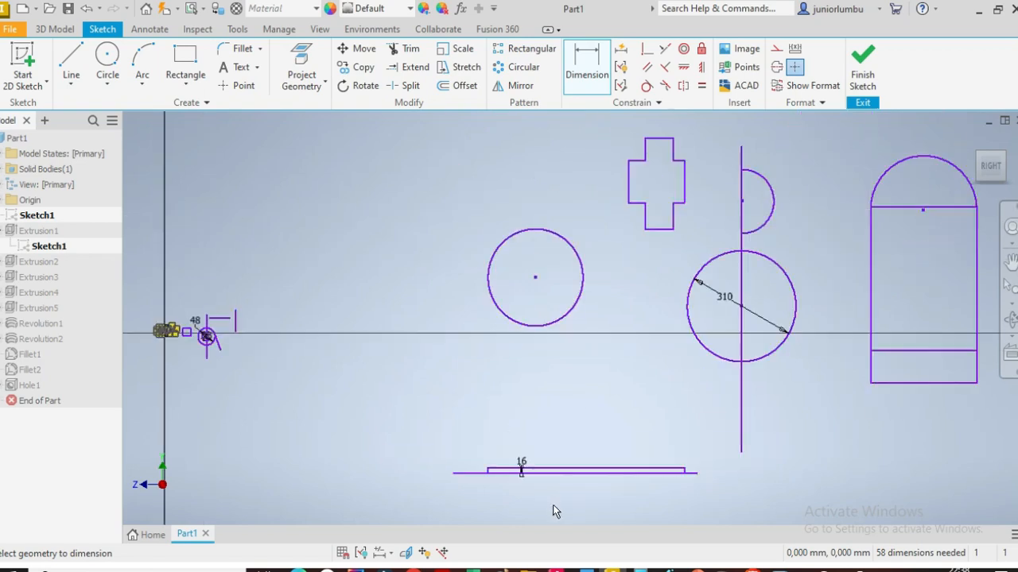
click(862, 75)
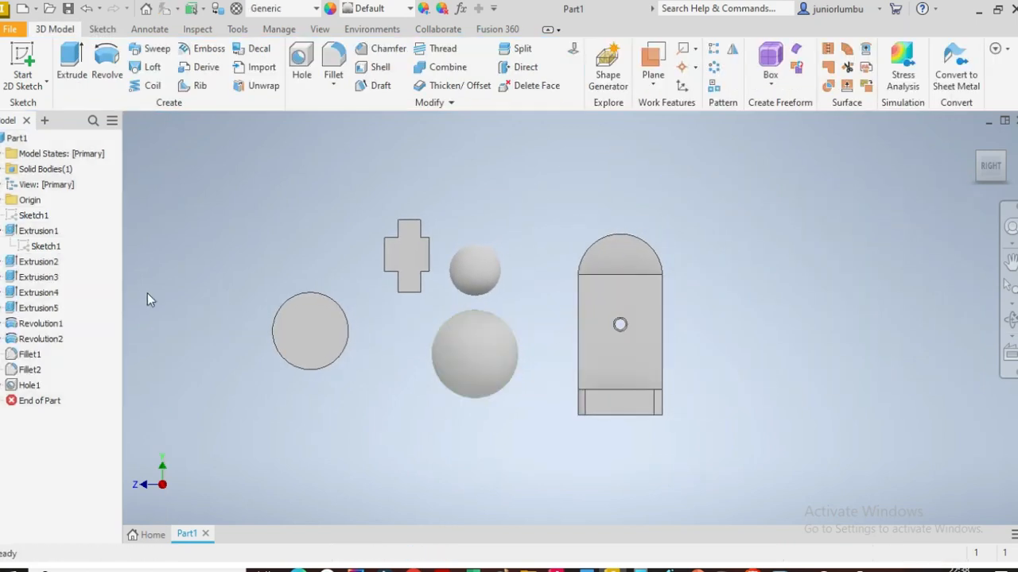
Step: Make the sketch under Extrusion1 visible again
right_click(38, 247)
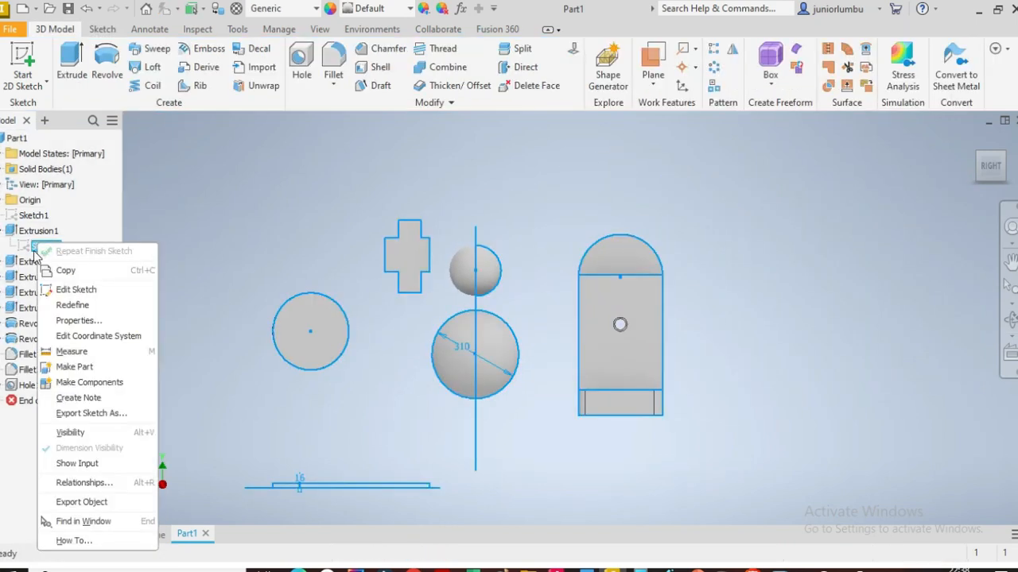
click(83, 440)
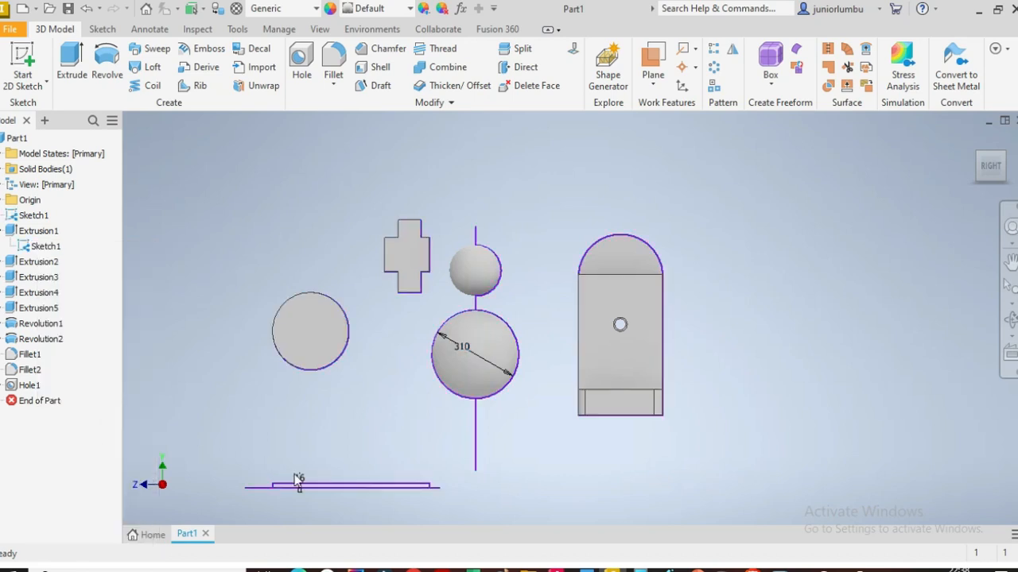
scroll(265, 511, up, 3)
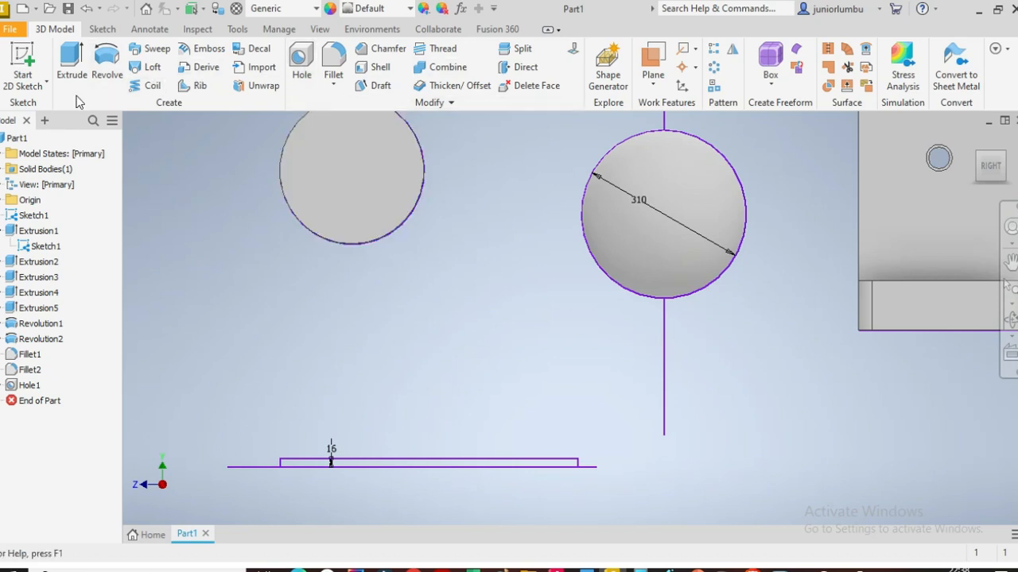
Step: Revolve the thin rectangle a full 360 degrees around the line to form a rod
click(103, 68)
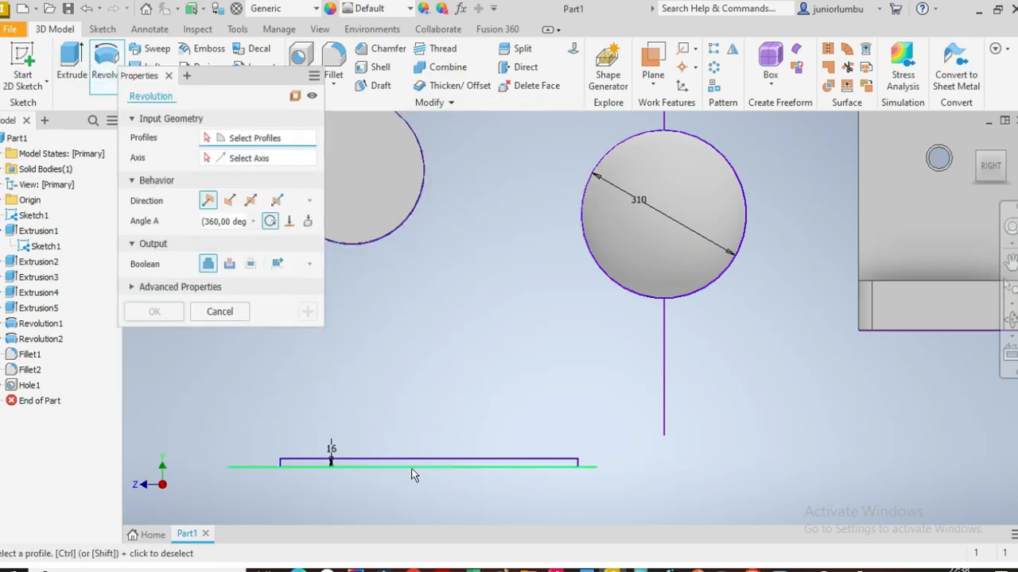
scroll(411, 468, down, 5)
scroll(351, 512, up, 5)
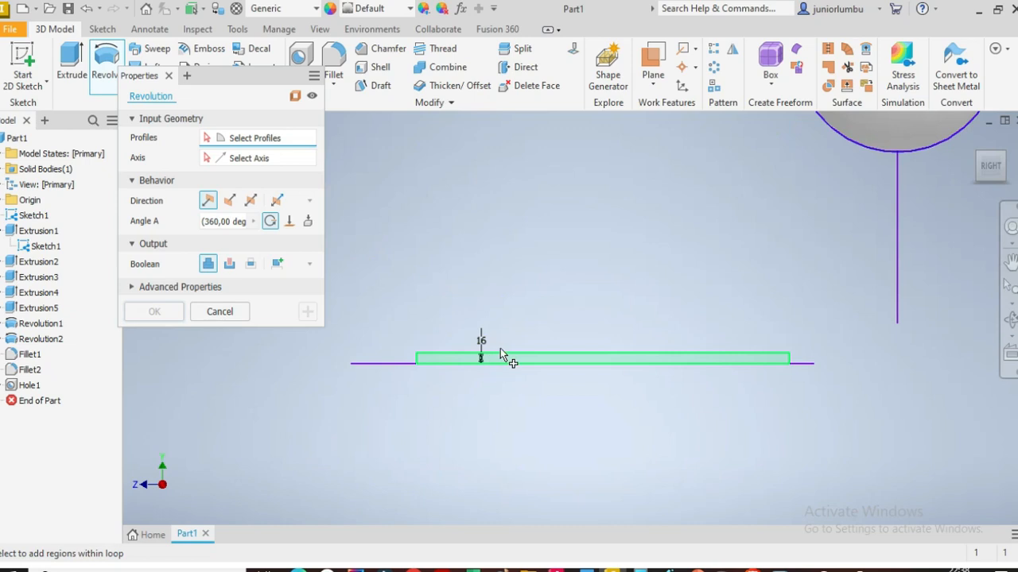
click(433, 358)
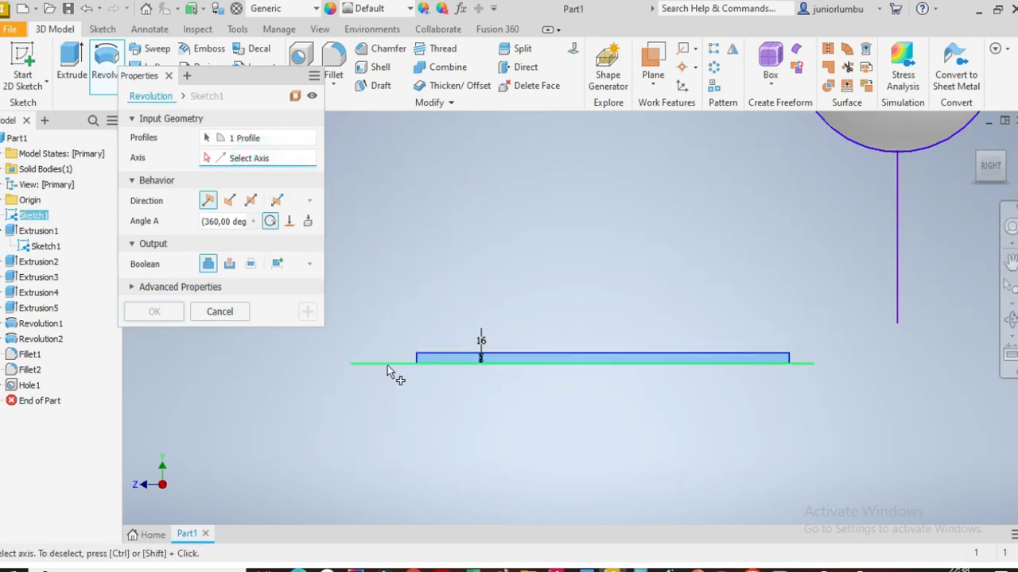
click(389, 364)
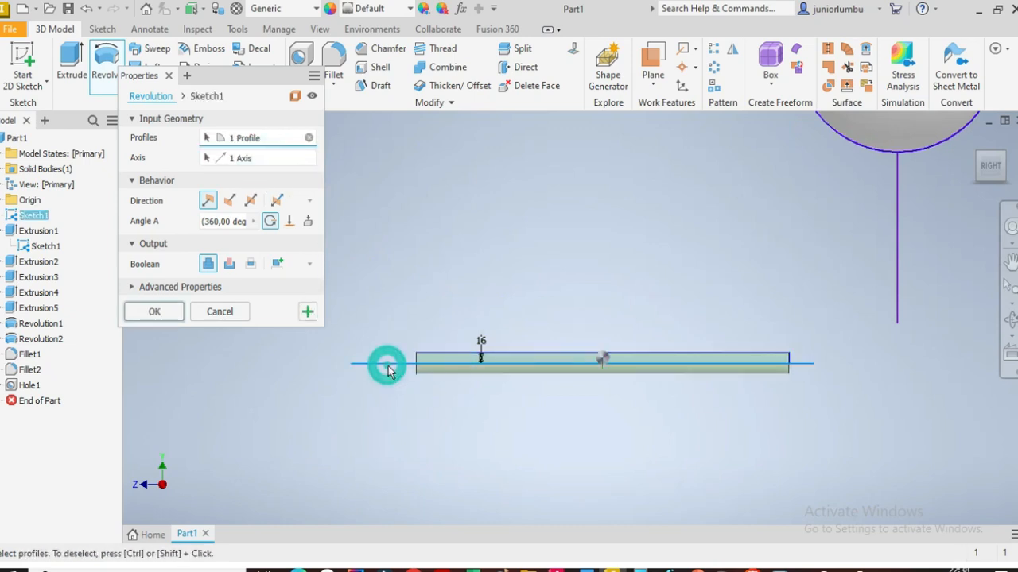
click(154, 311)
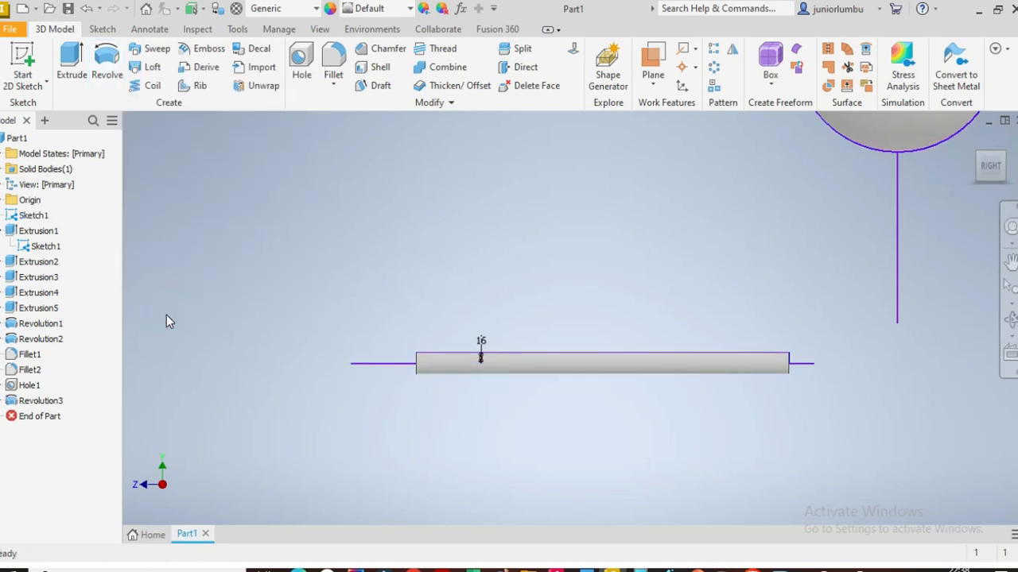
Step: Add a thread to the rod's cylindrical face with a depth of 900 and an offset of 10 mm
click(443, 52)
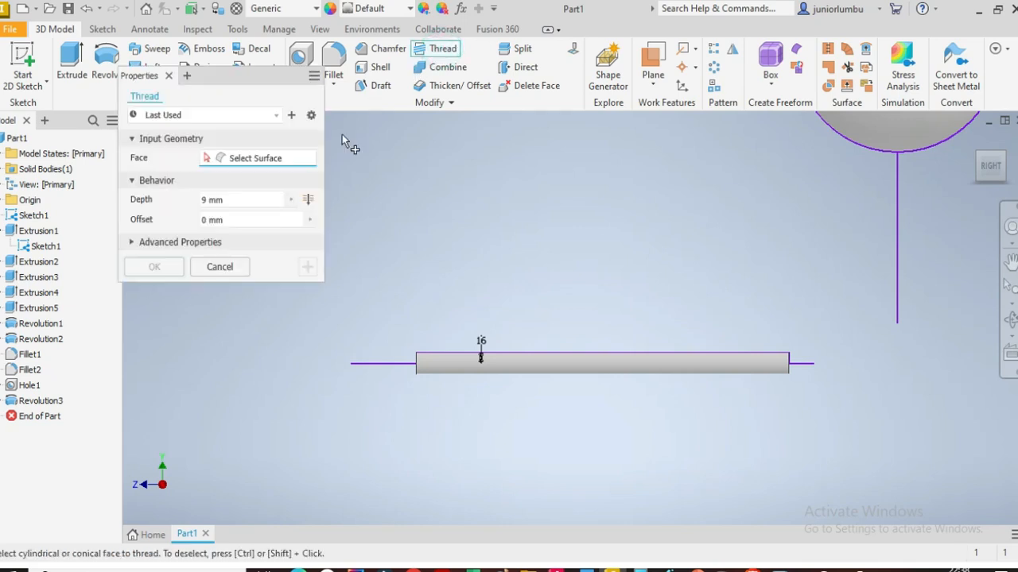
click(446, 367)
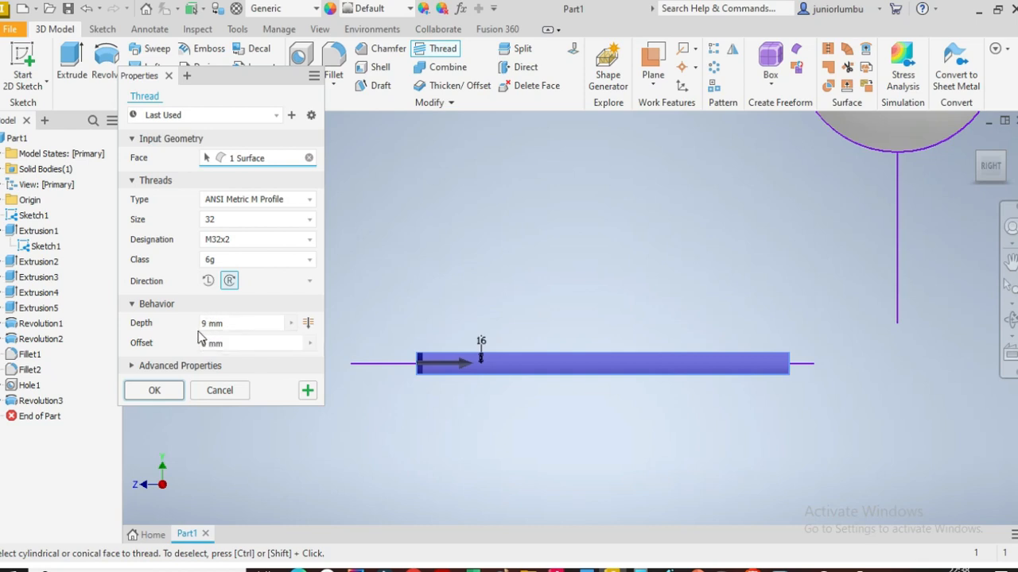
click(236, 331)
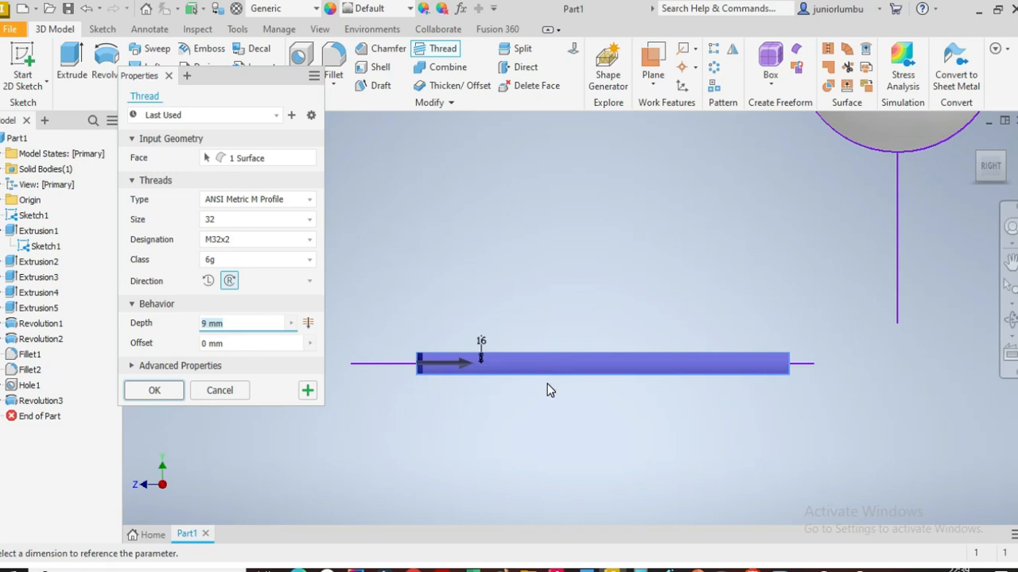
text(900)
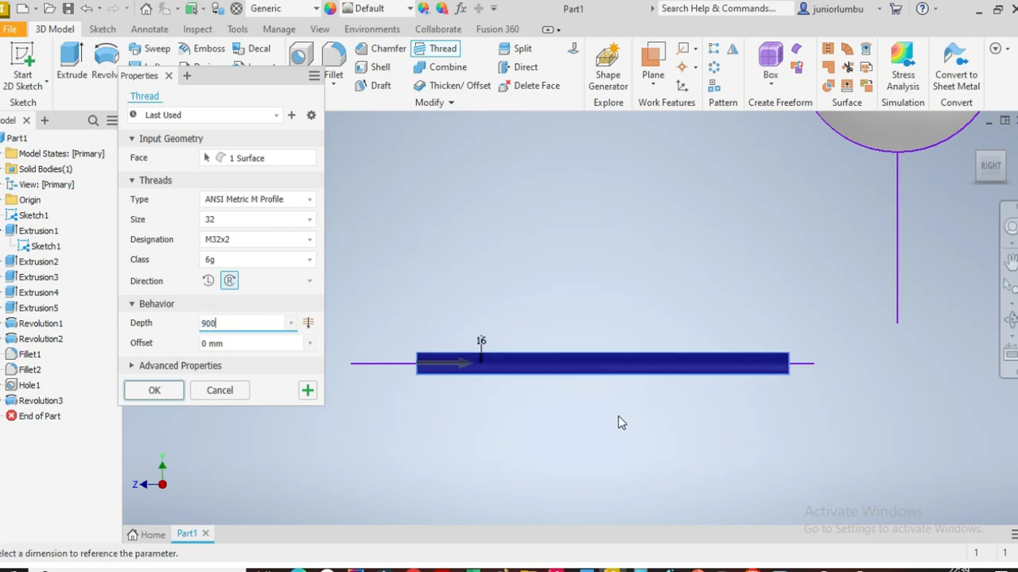
scroll(702, 384, up, 4)
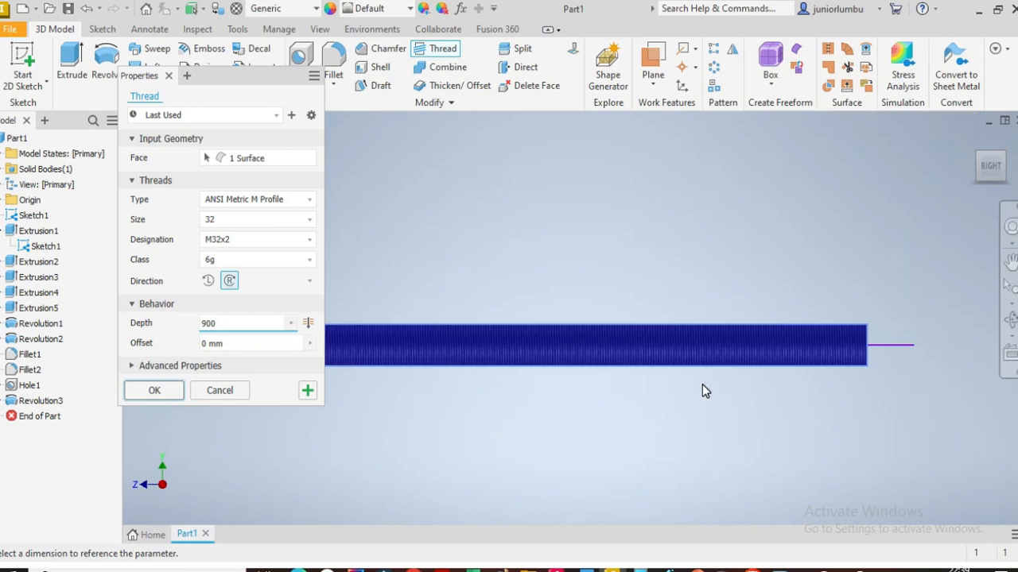
scroll(695, 345, down, 3)
scroll(573, 336, down, 4)
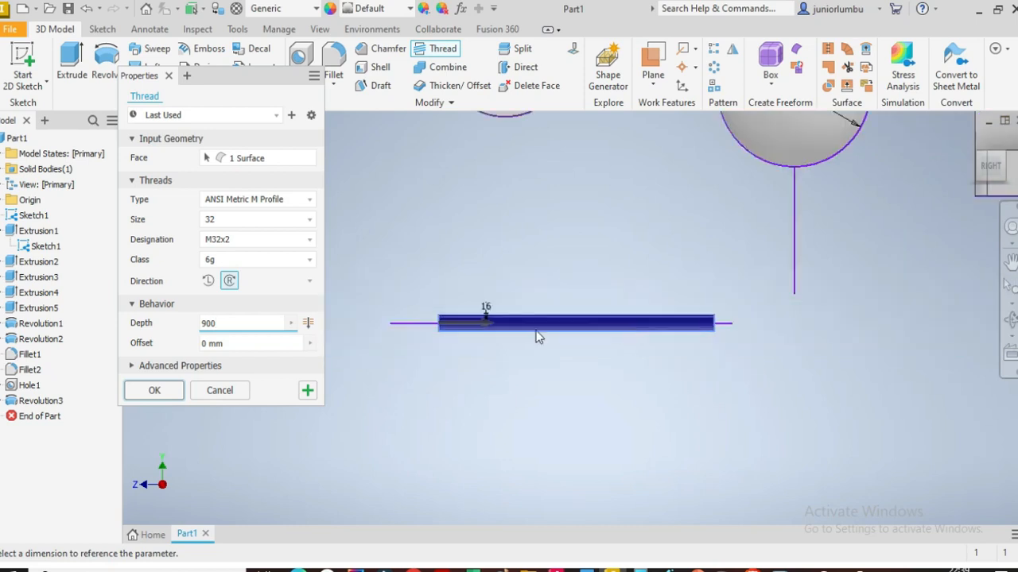
scroll(517, 336, up, 4)
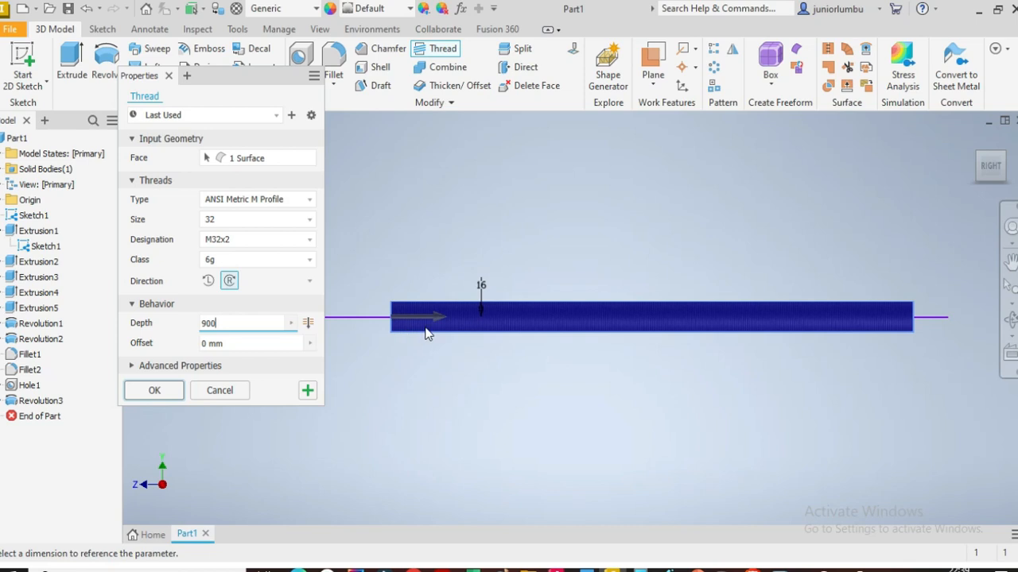
click(240, 345)
text(10)
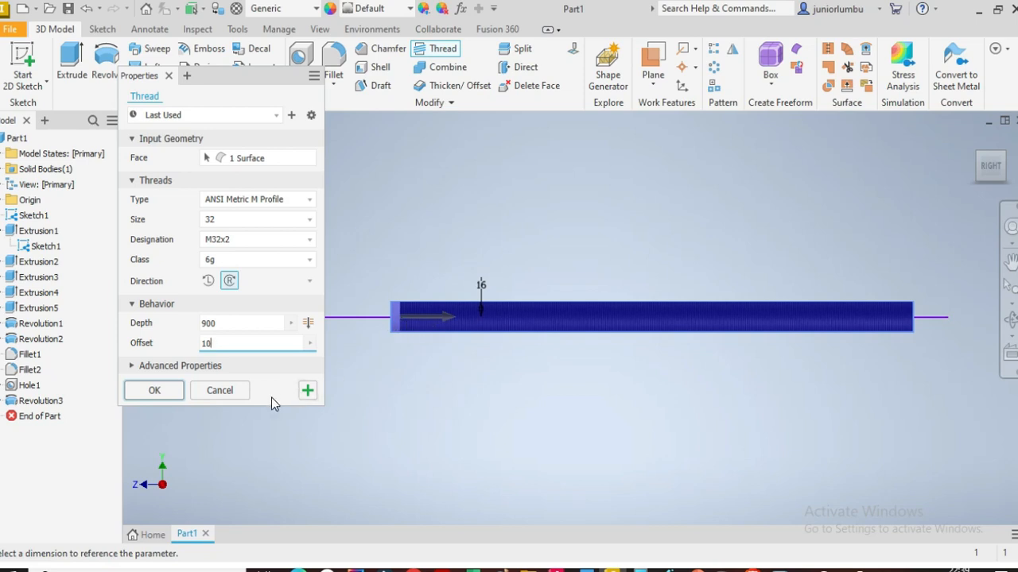
click(154, 391)
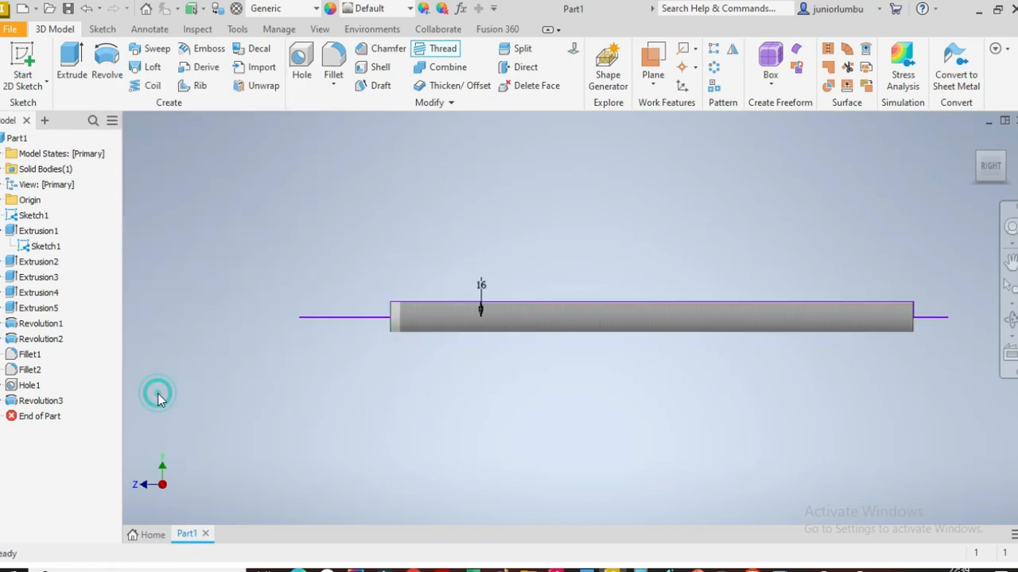
Step: Inspect the threaded rod and the whole model from different viewing angles
scroll(704, 320, up, 2)
scroll(858, 319, down, 2)
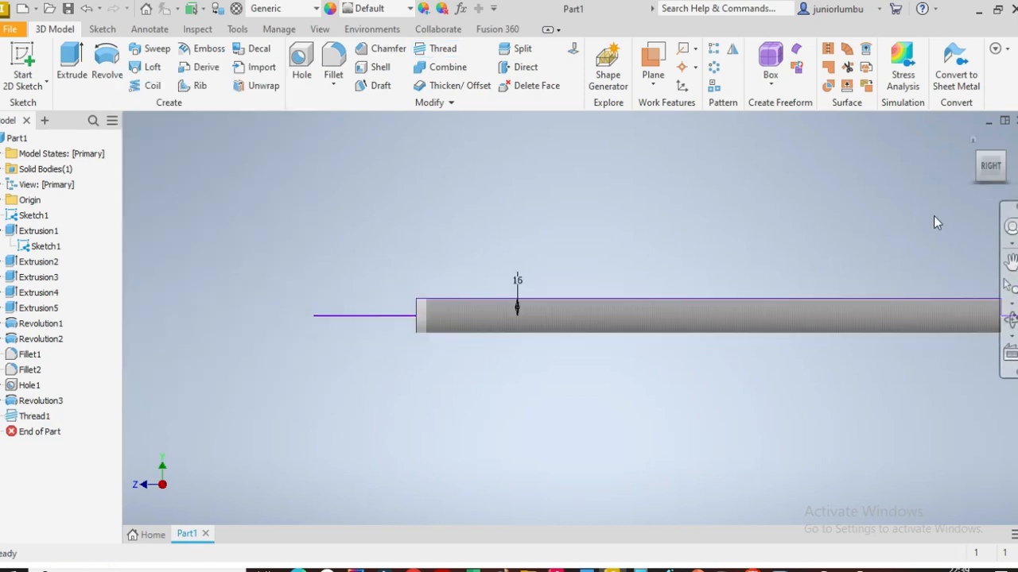
click(986, 182)
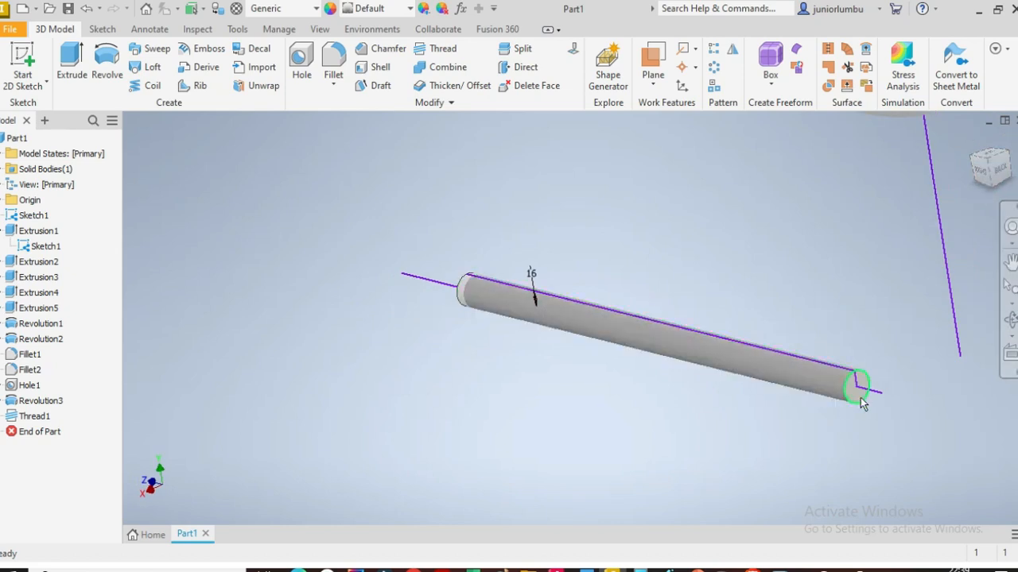
scroll(856, 409, up, 8)
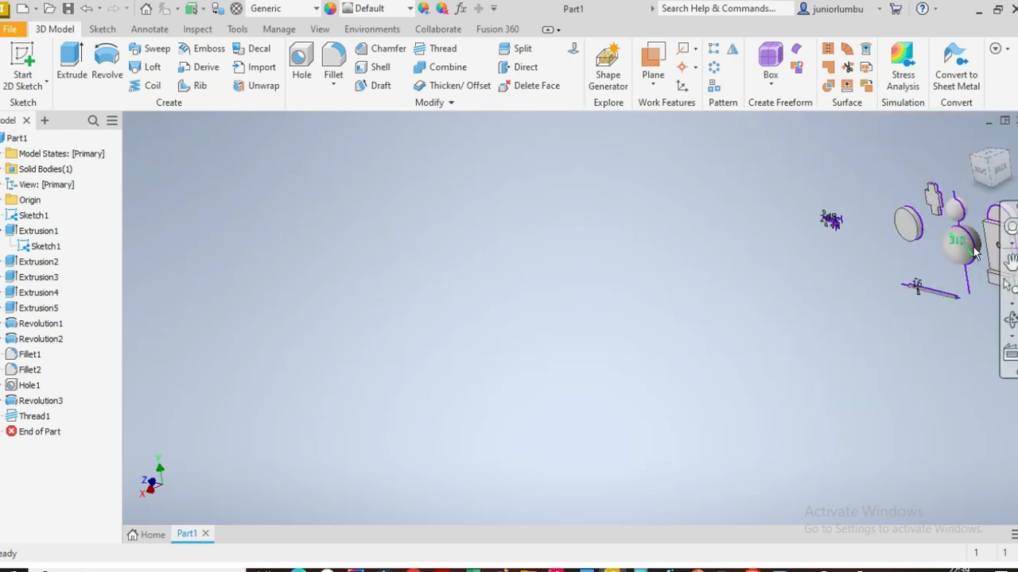
click(979, 172)
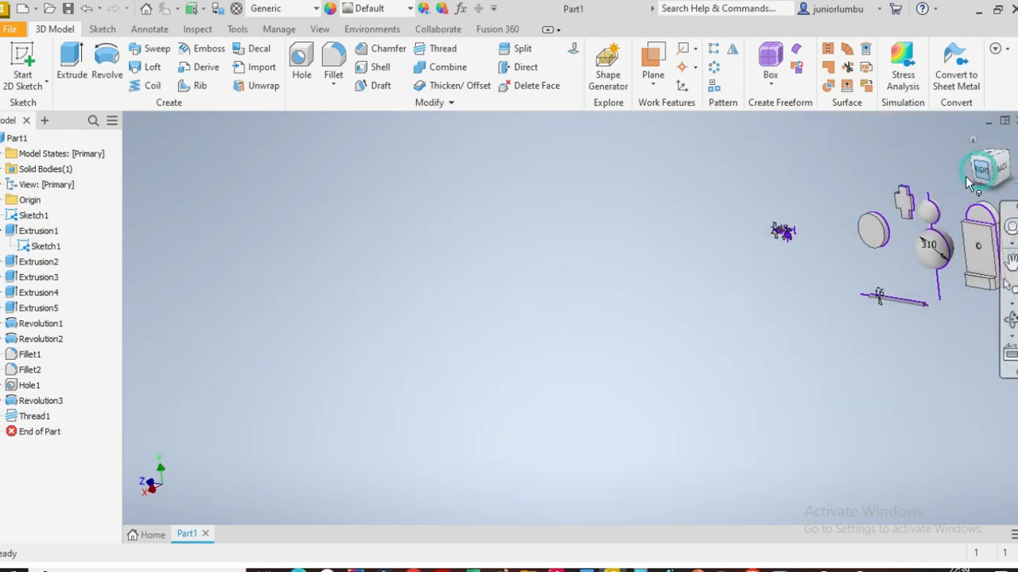
scroll(760, 316, down, 3)
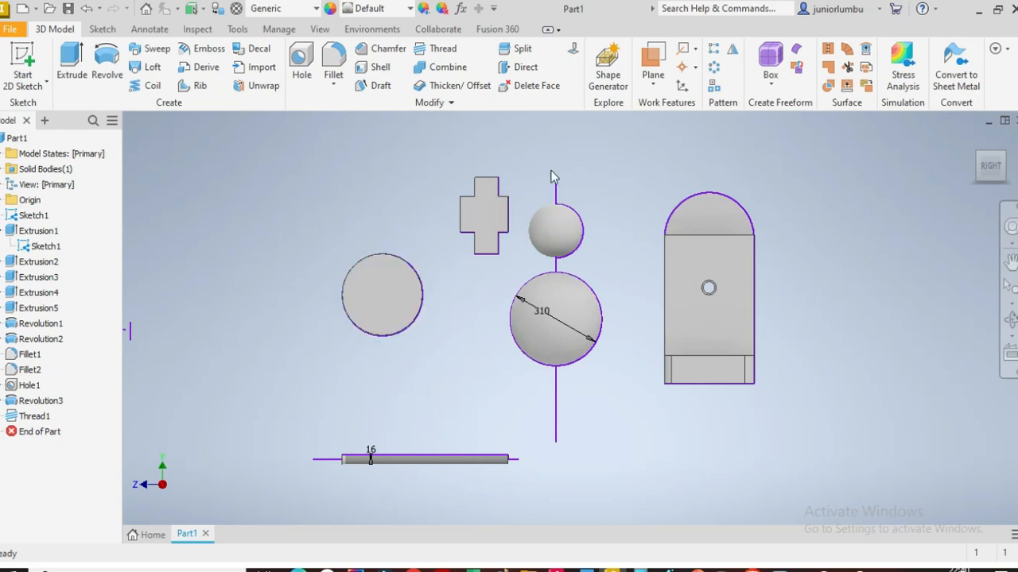
mouse_move(989, 172)
mouse_down()
mouse_move(963, 191)
mouse_move(981, 165)
mouse_move(1010, 189)
mouse_move(994, 208)
mouse_move(978, 191)
mouse_move(984, 210)
mouse_move(986, 175)
mouse_move(1007, 169)
mouse_move(990, 165)
mouse_up()
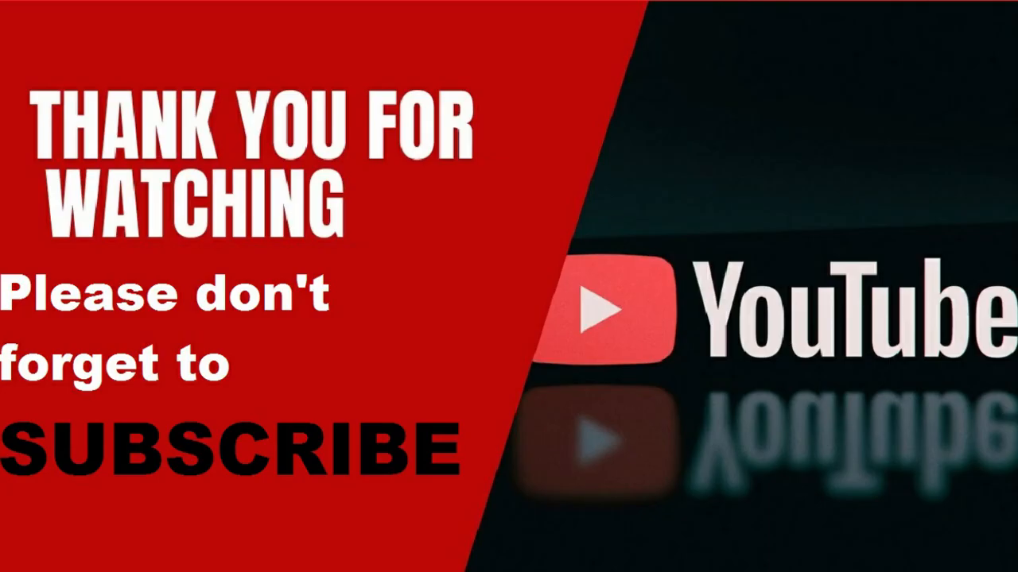